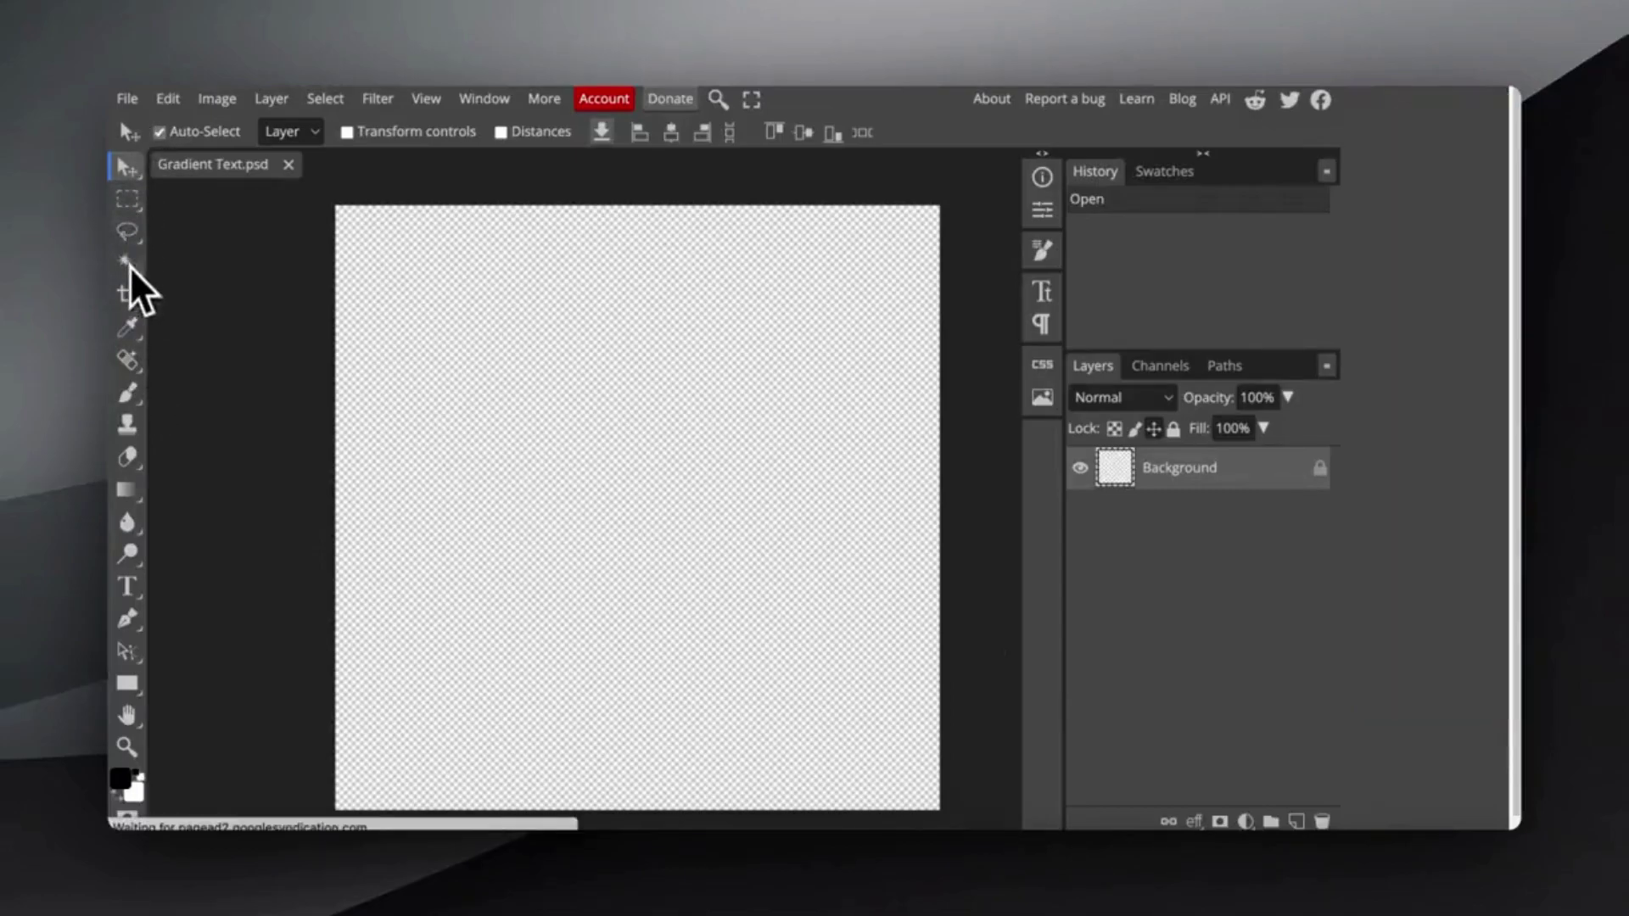
- Add the word "Text" to the upper part of the canvas in Dela Gothic One and size it to 58 px
{"action": "left_click", "coordinate": [128, 584]}
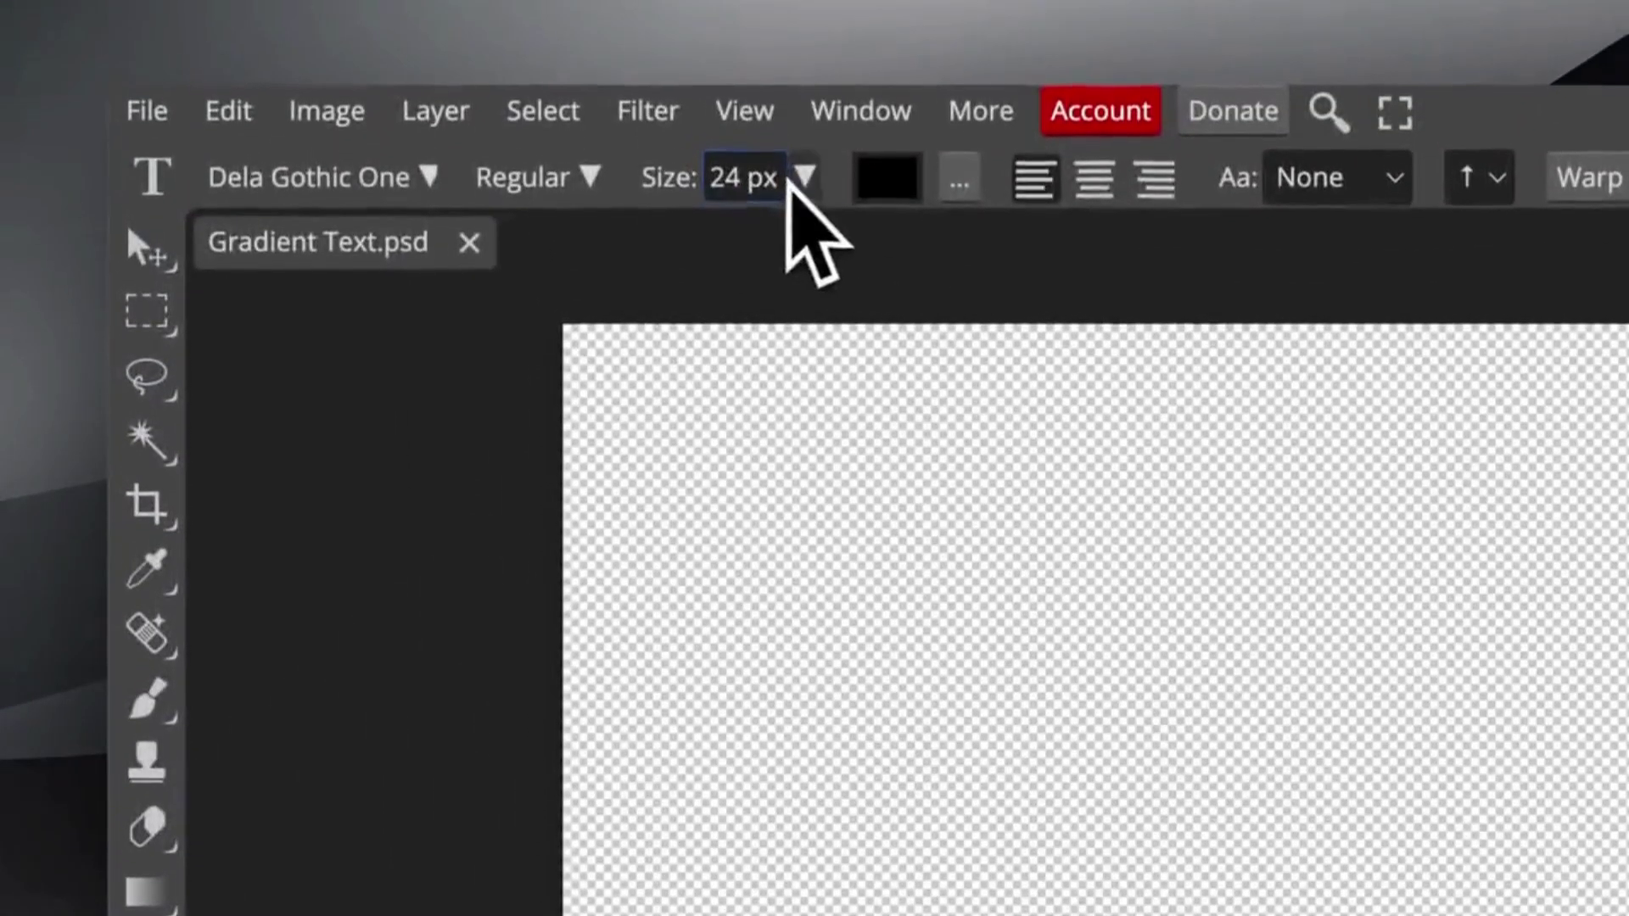
{"action": "left_click", "coordinate": [798, 179]}
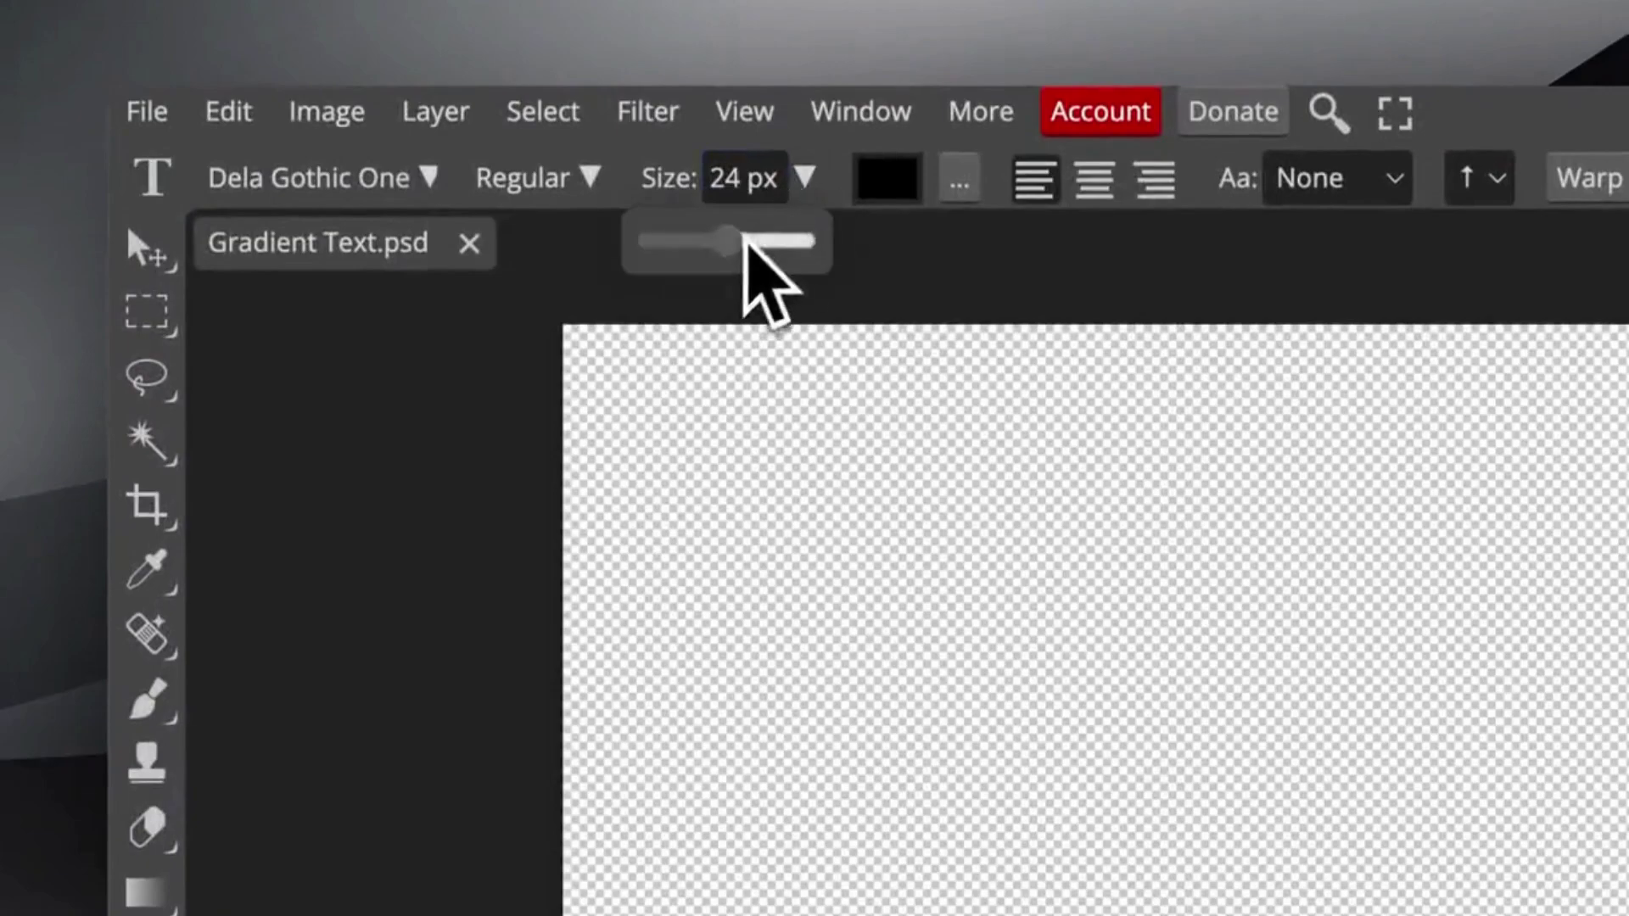
{"action": "left_click_drag", "start_coordinate": [770, 246], "coordinate": [774, 246]}
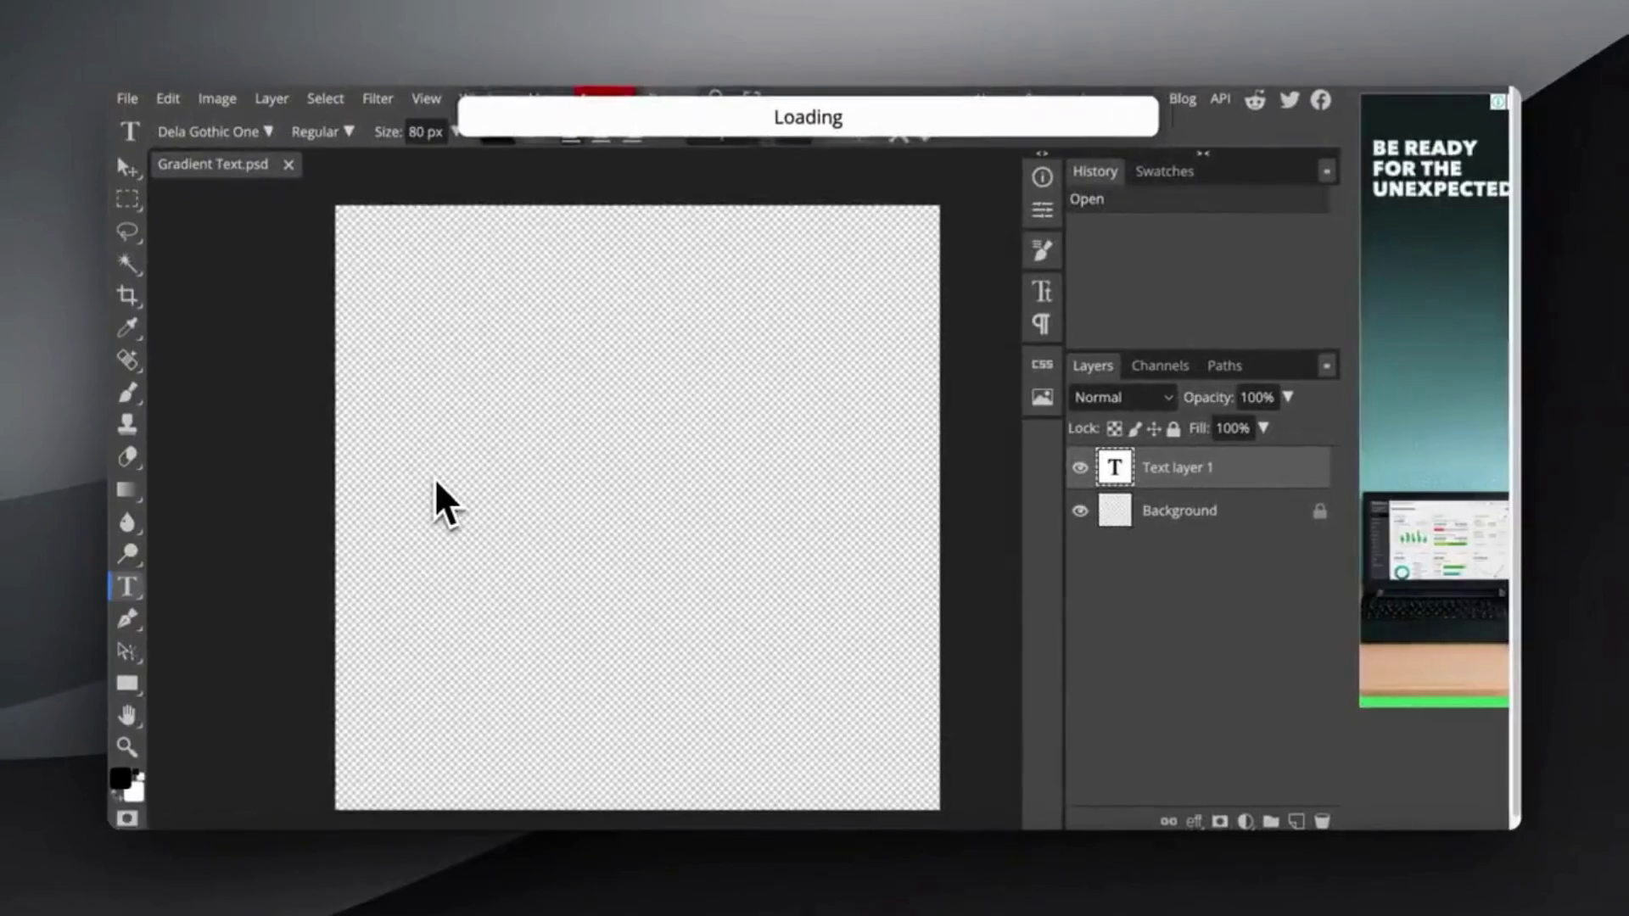
{"action": "left_click", "coordinate": [435, 481]}
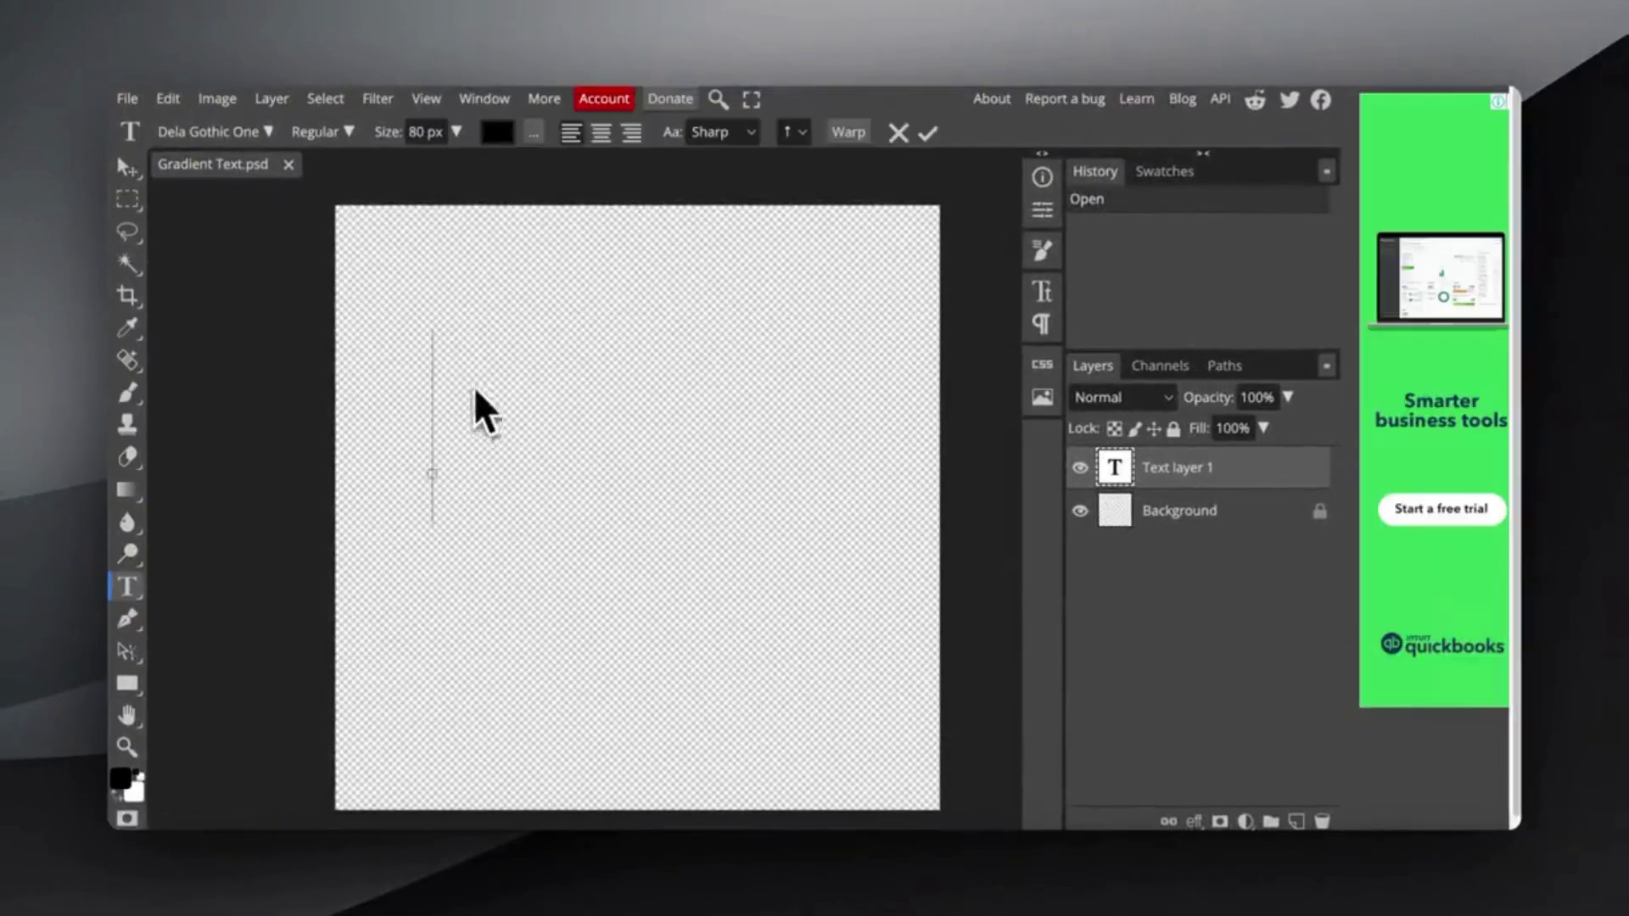
{"action": "type", "text": "Text"}
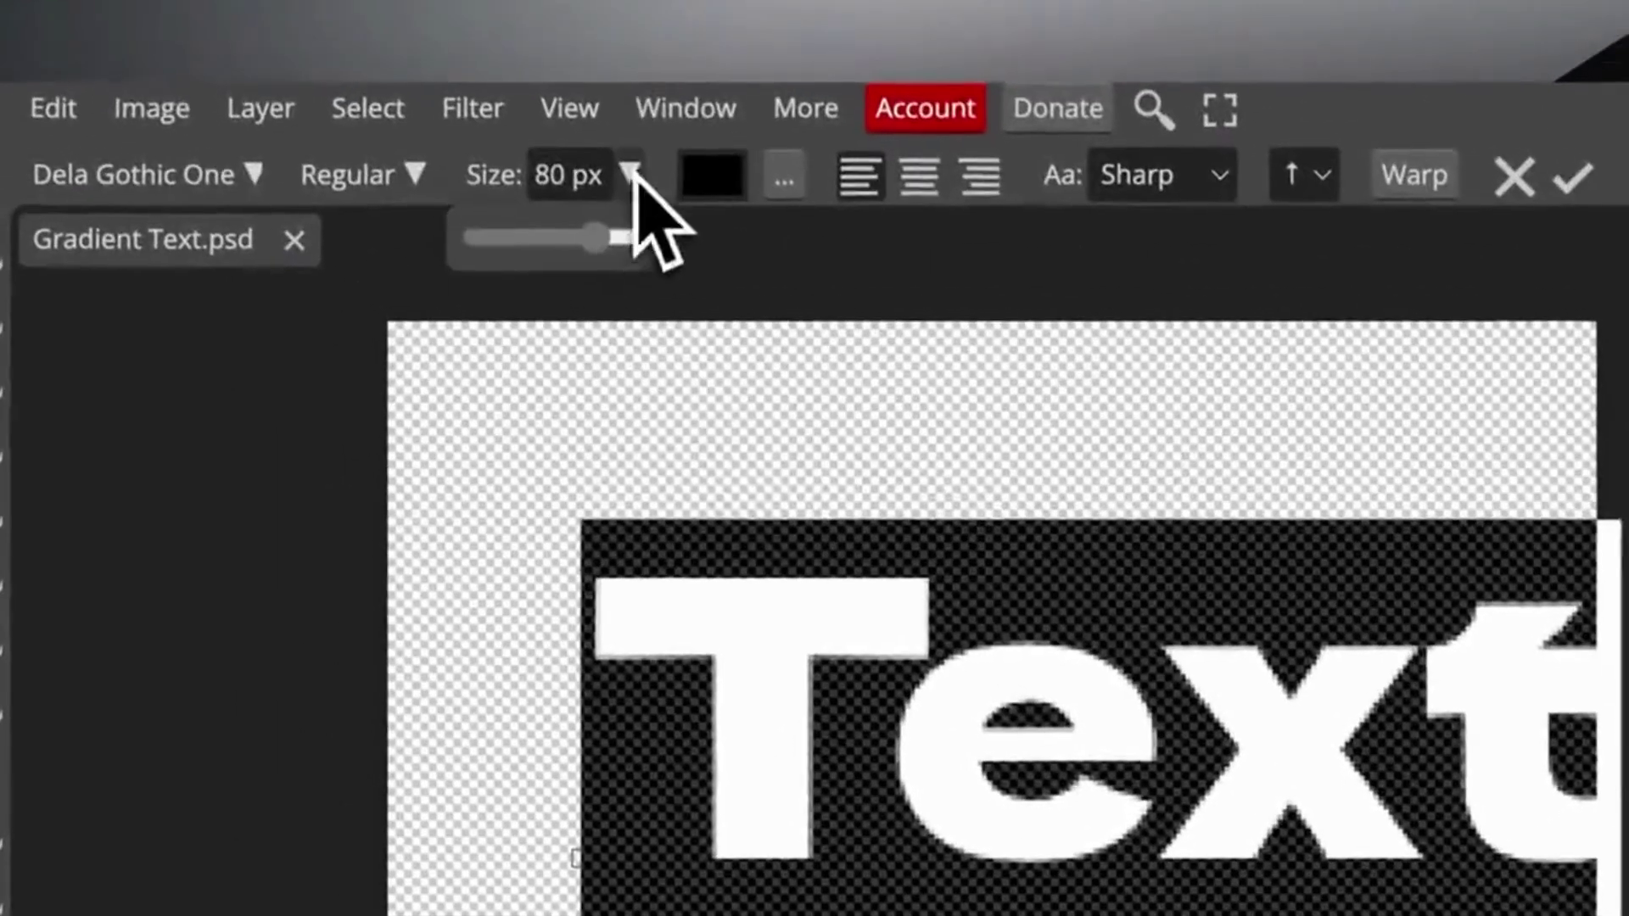
{"action": "left_click_drag", "start_coordinate": [619, 241], "coordinate": [589, 246]}
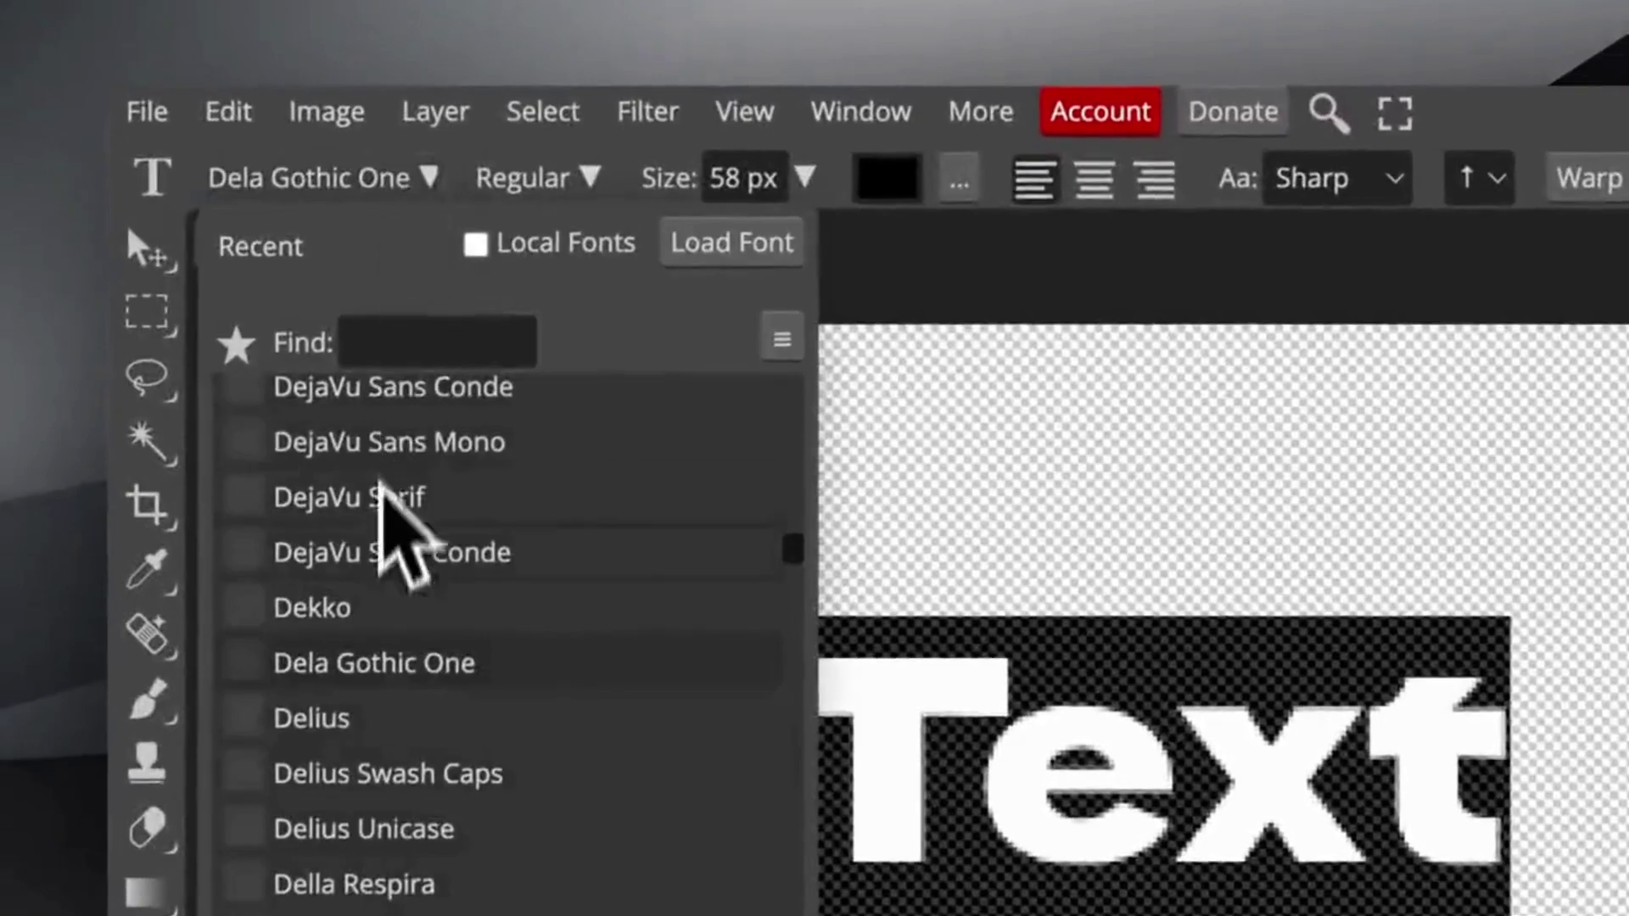
{"action": "scroll", "coordinate": [255, 471], "scroll_direction": "down", "scroll_amount": 15}
{"action": "scroll", "coordinate": [246, 476], "scroll_direction": "down", "scroll_amount": 20}
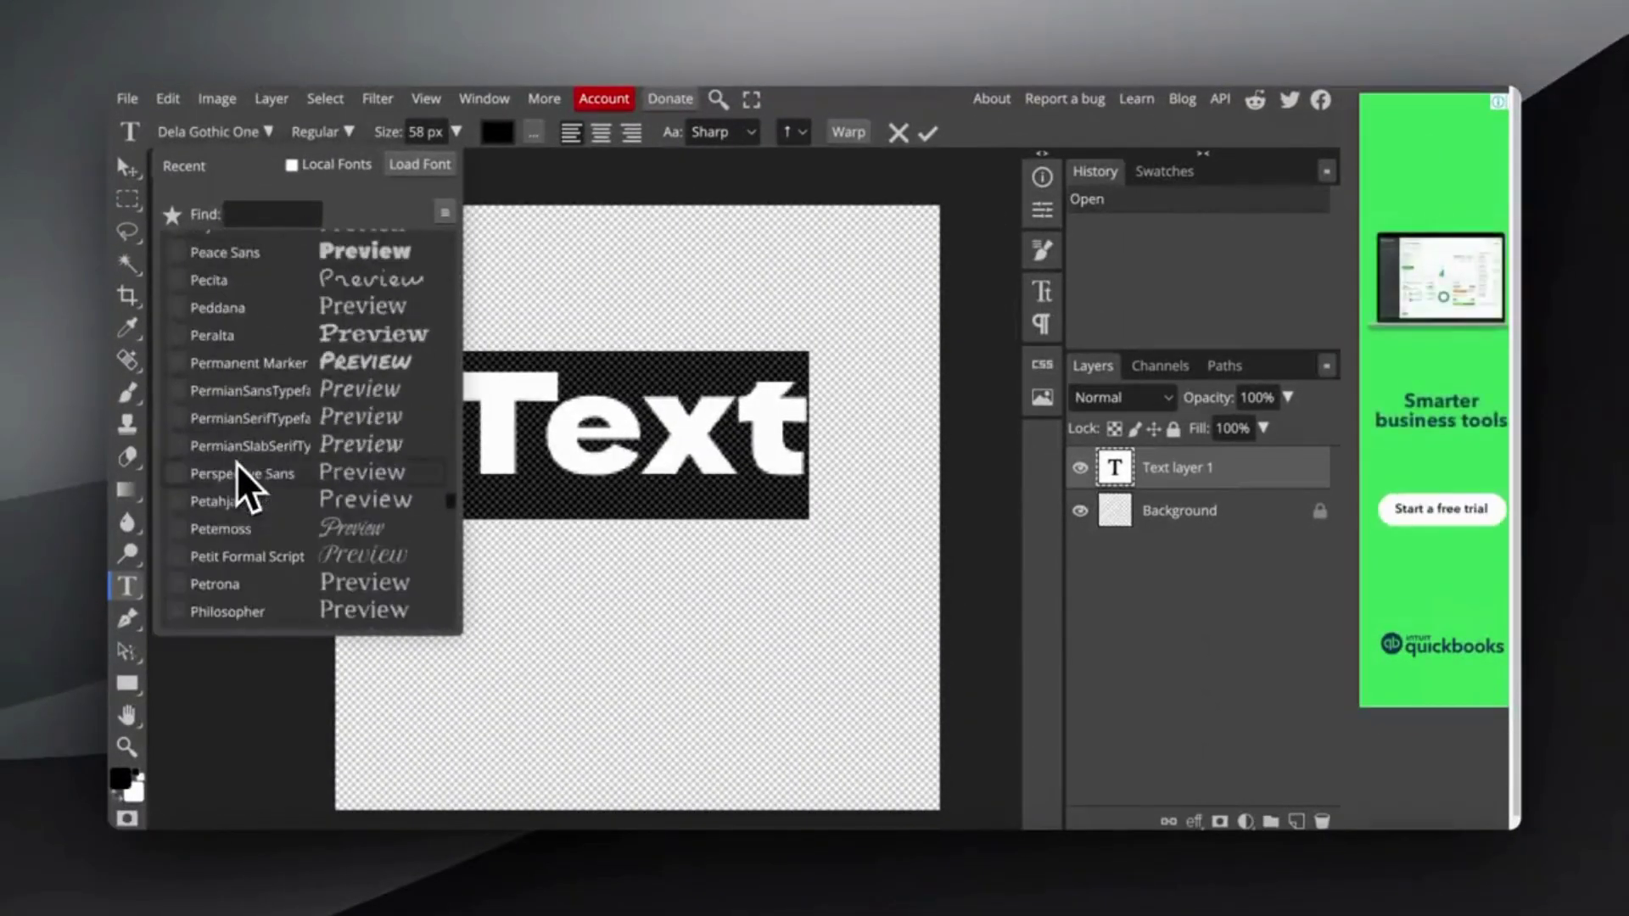
{"action": "left_click", "coordinate": [494, 587]}
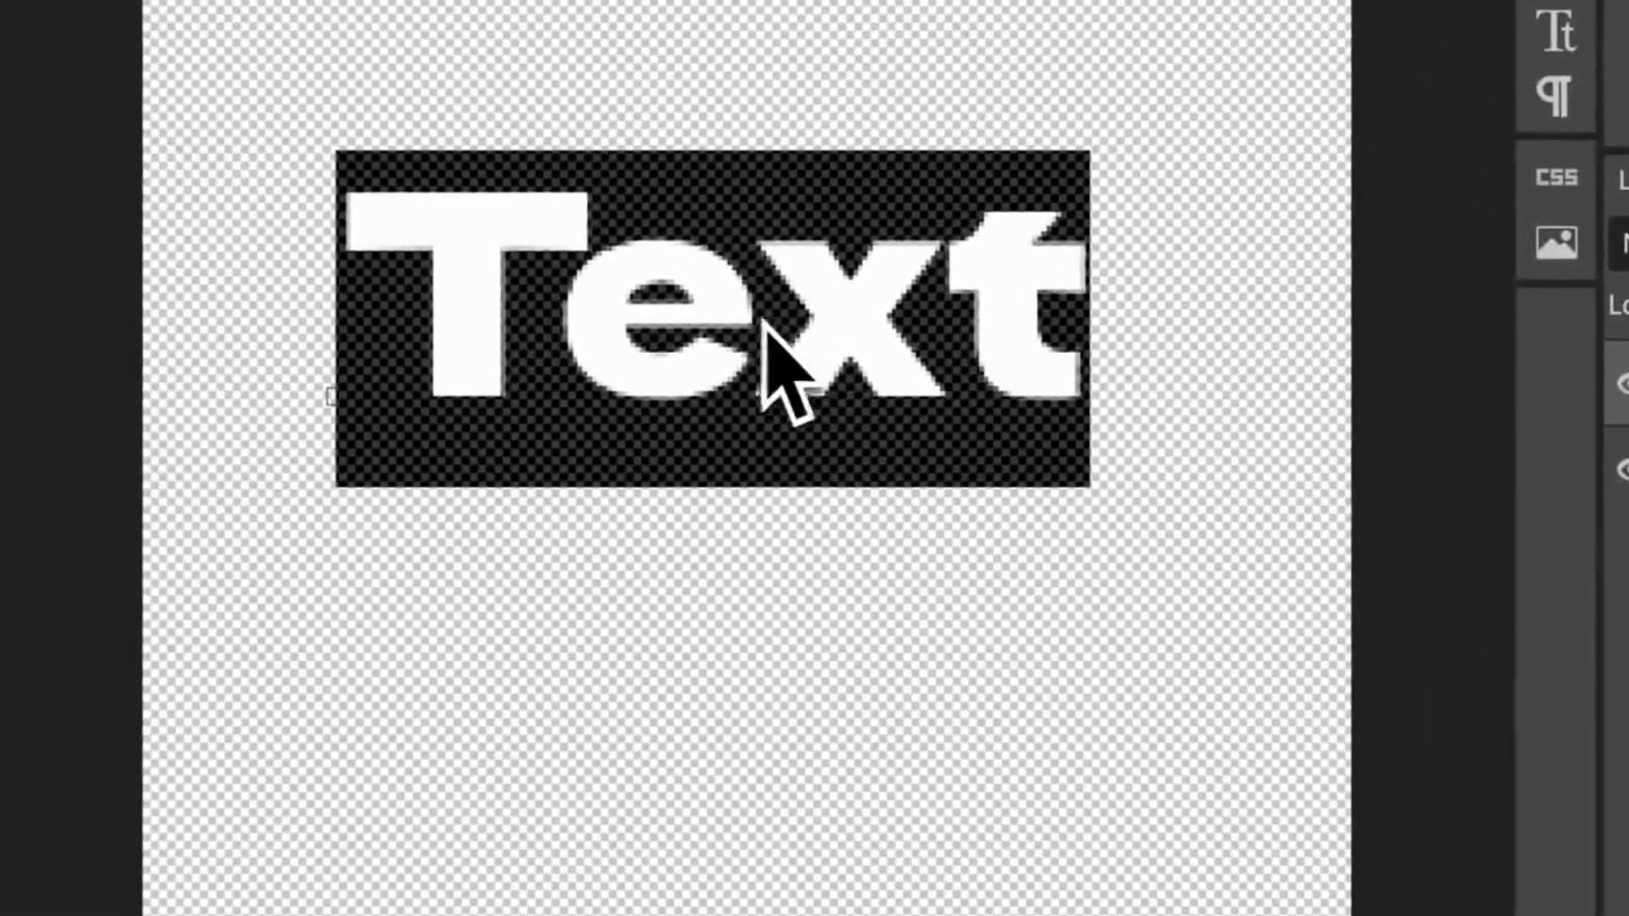
{"action": "left_click", "coordinate": [795, 441]}
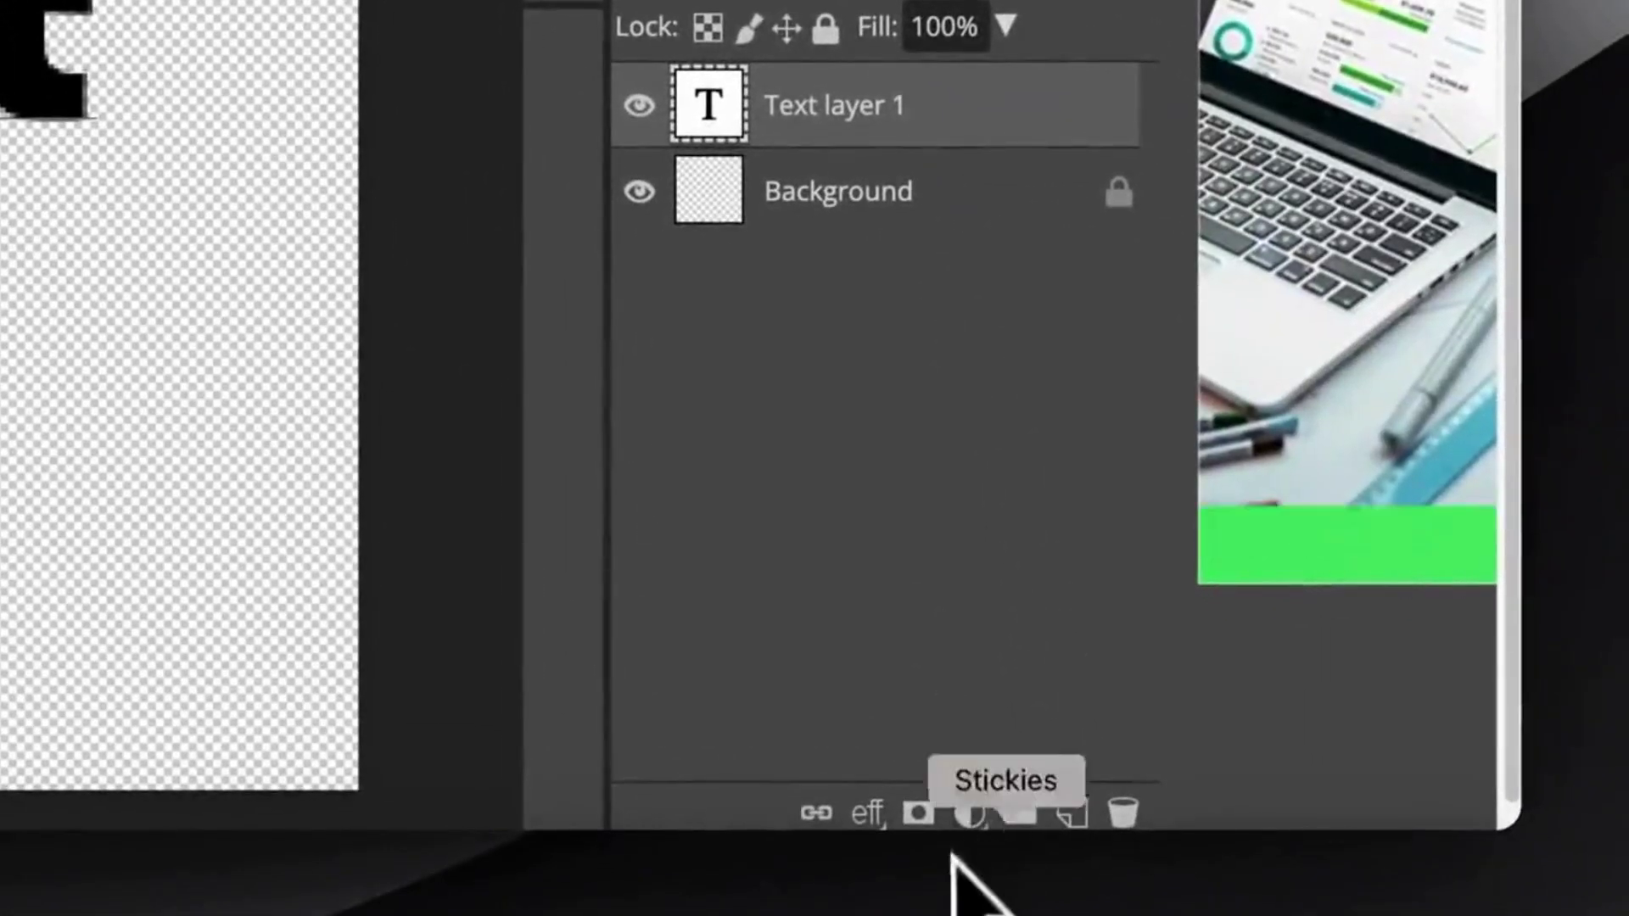
- Add a Gradient Fill layer above the text and recolour its black stop to magenta db02f9
{"action": "left_click", "coordinate": [972, 814]}
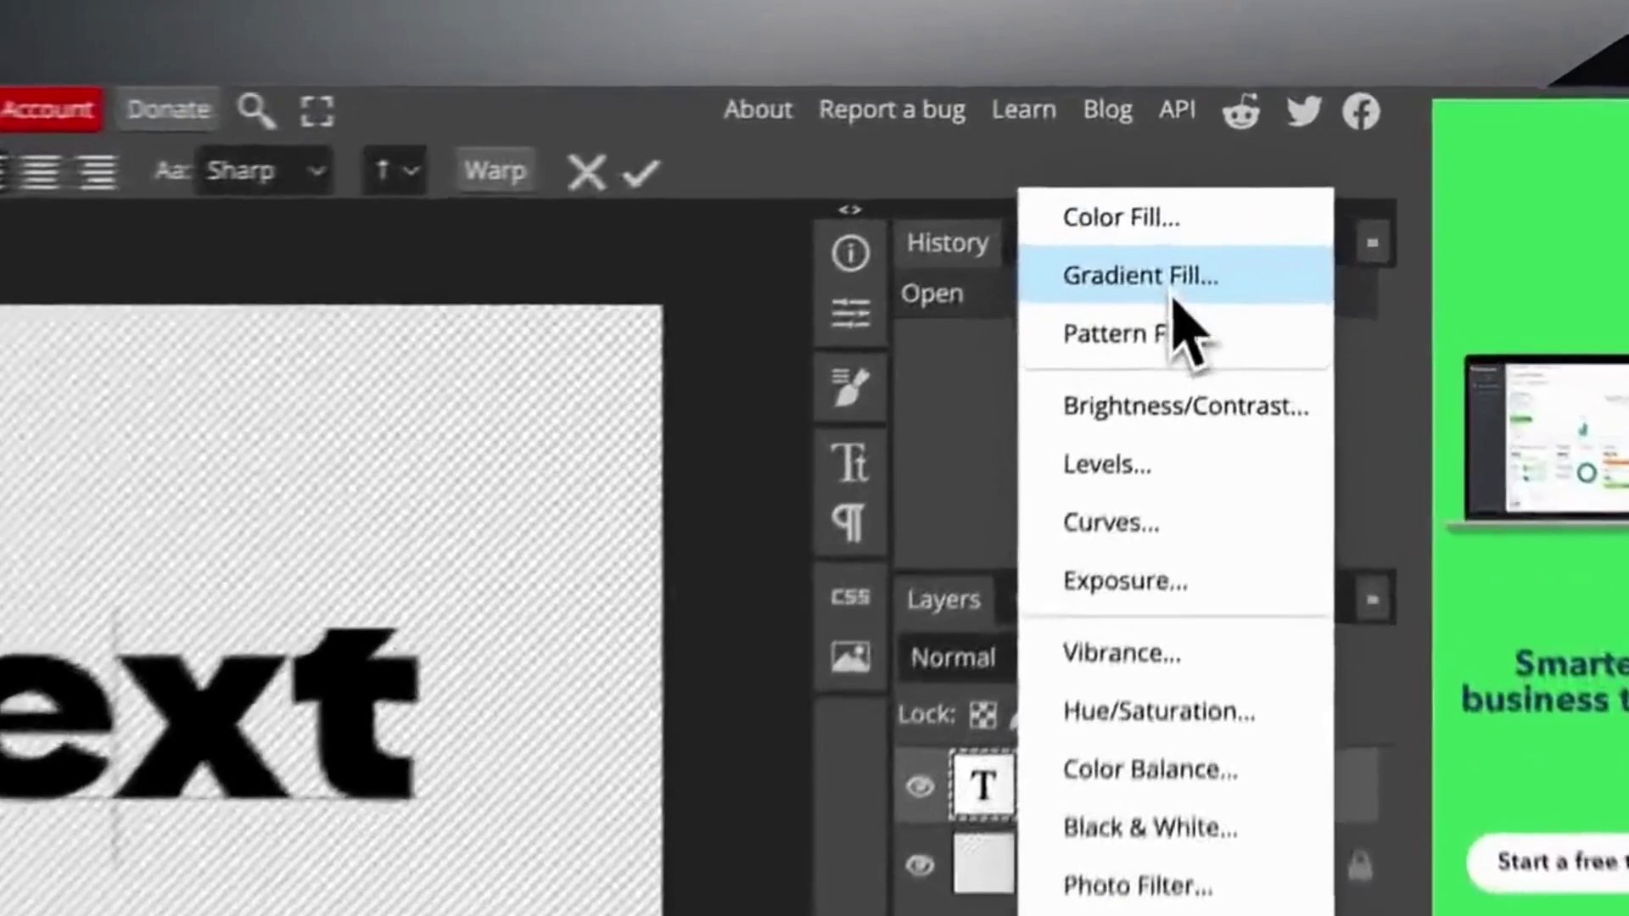
{"action": "left_click", "coordinate": [1200, 188]}
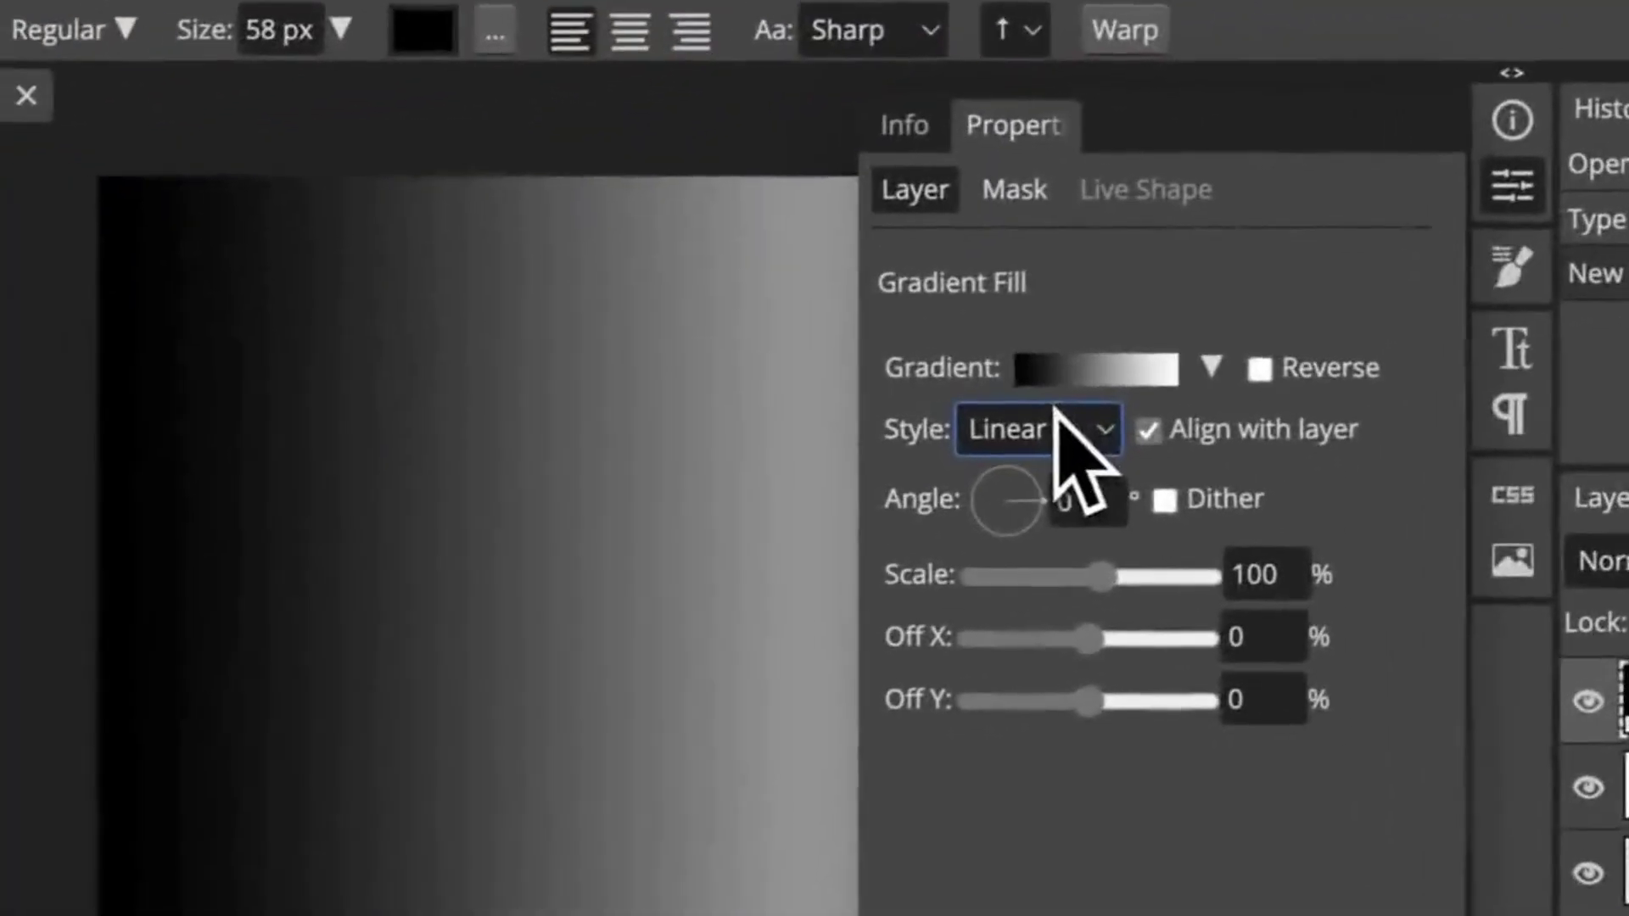
{"action": "left_click", "coordinate": [1050, 373]}
{"action": "left_click", "coordinate": [458, 506]}
{"action": "double_click", "coordinate": [458, 506]}
{"action": "left_click", "coordinate": [1207, 367]}
{"action": "left_click_drag", "start_coordinate": [1243, 528], "coordinate": [1243, 456]}
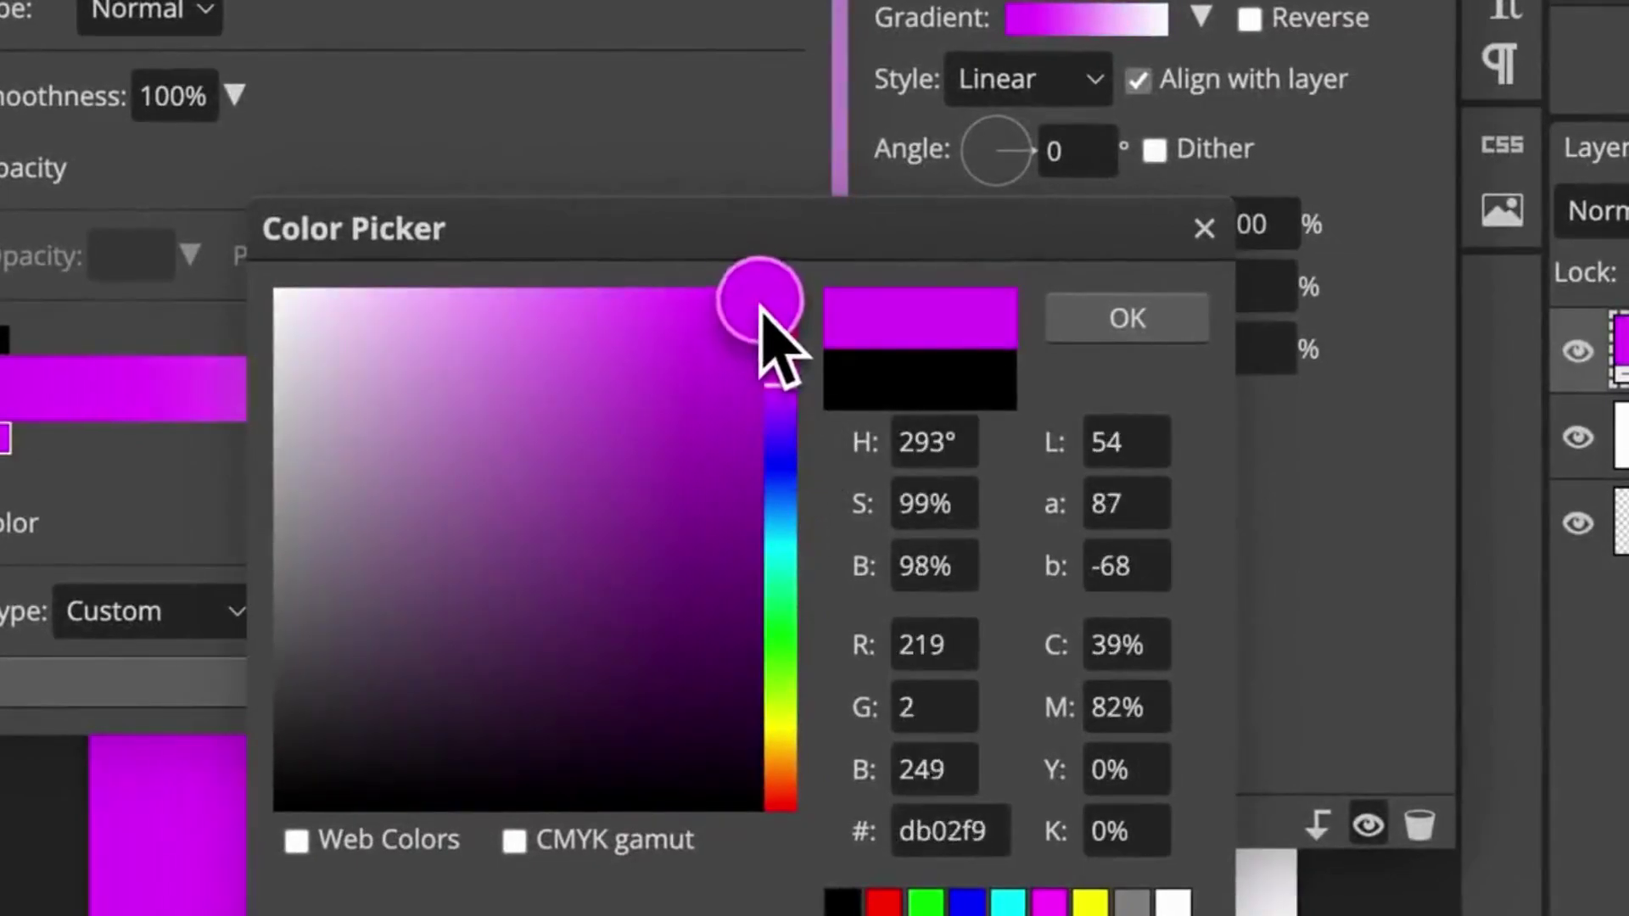
{"action": "left_click", "coordinate": [1128, 319]}
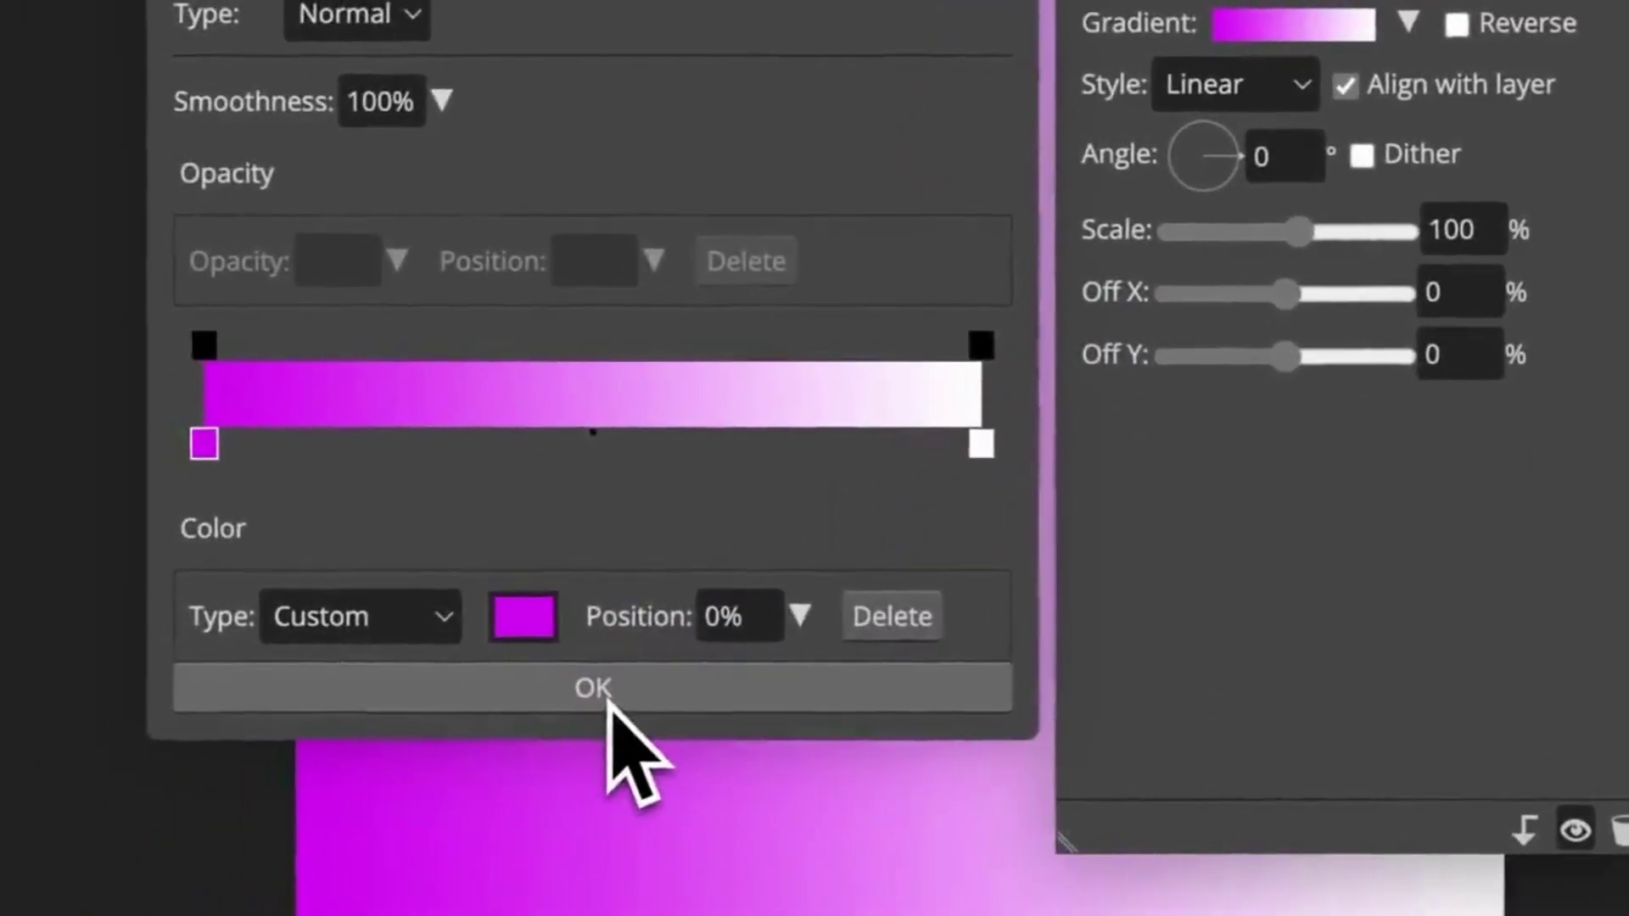
{"action": "left_click", "coordinate": [374, 683]}
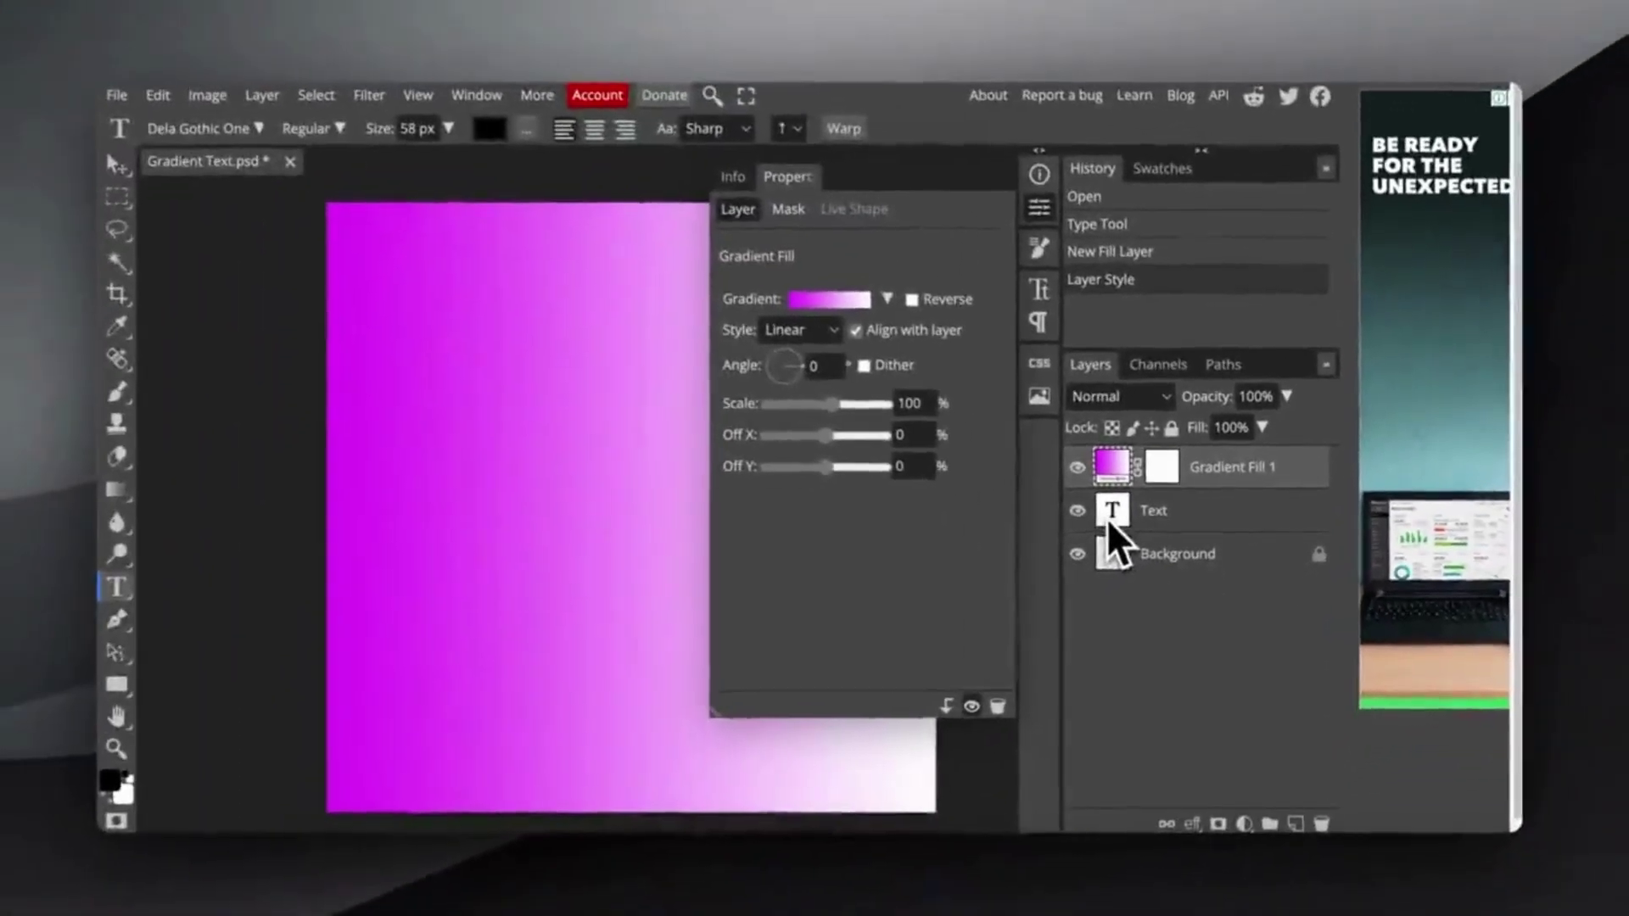
- Tilt the magenta gradient to a diagonal angle and clip its fill layer to the text with a clipping mask
{"action": "left_click_drag", "start_coordinate": [806, 370], "coordinate": [811, 376]}
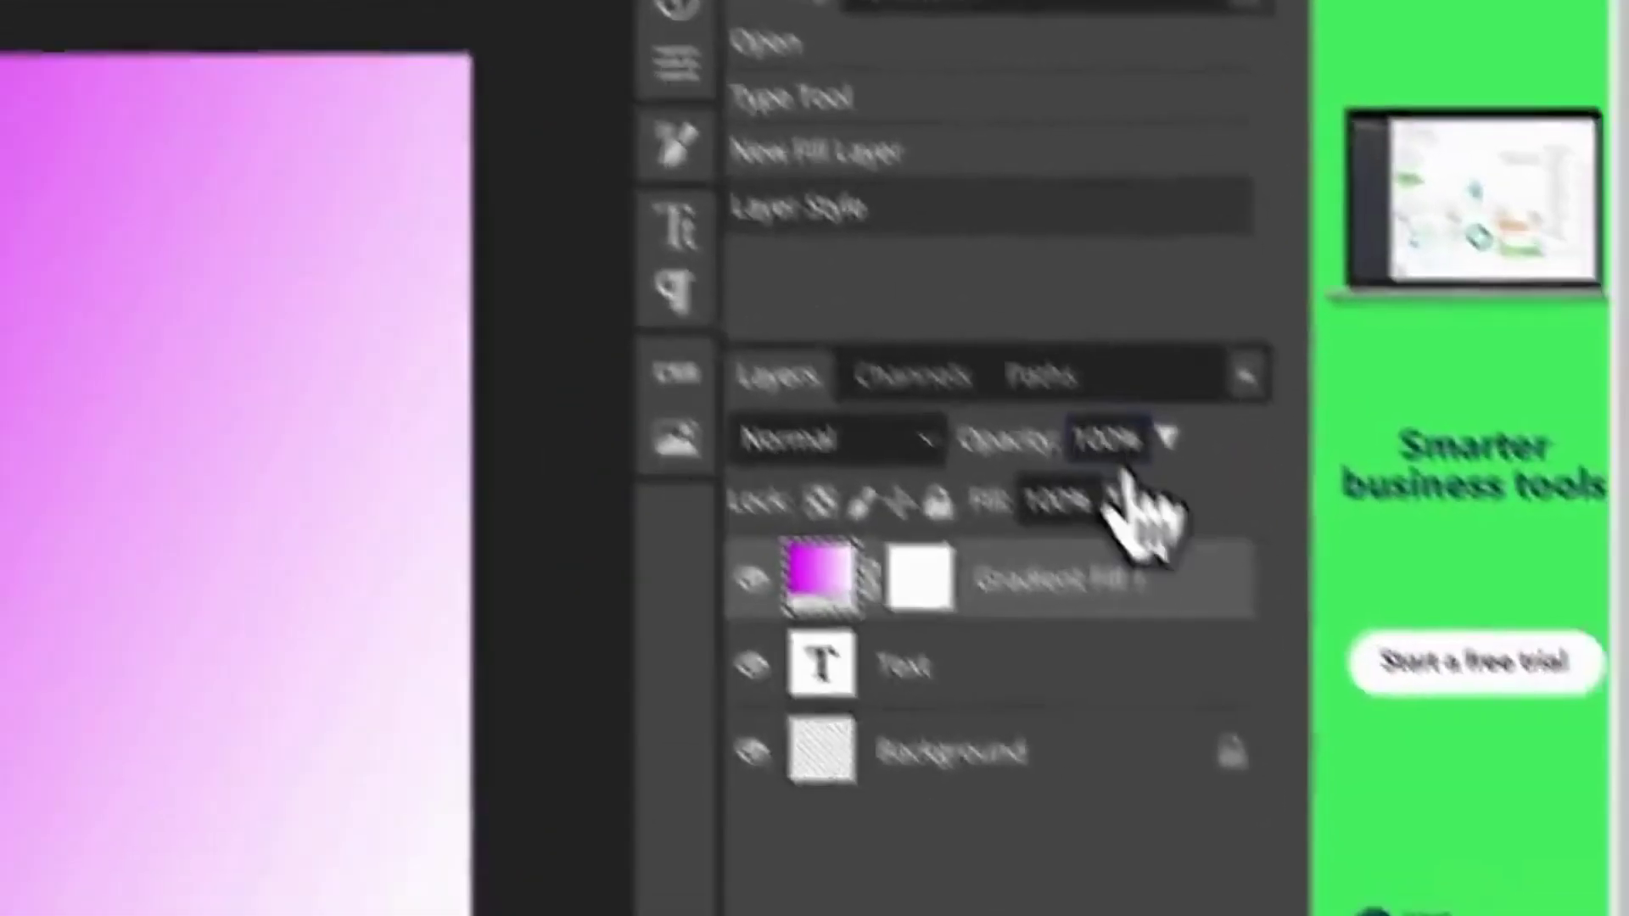
{"action": "right_click", "coordinate": [1176, 602]}
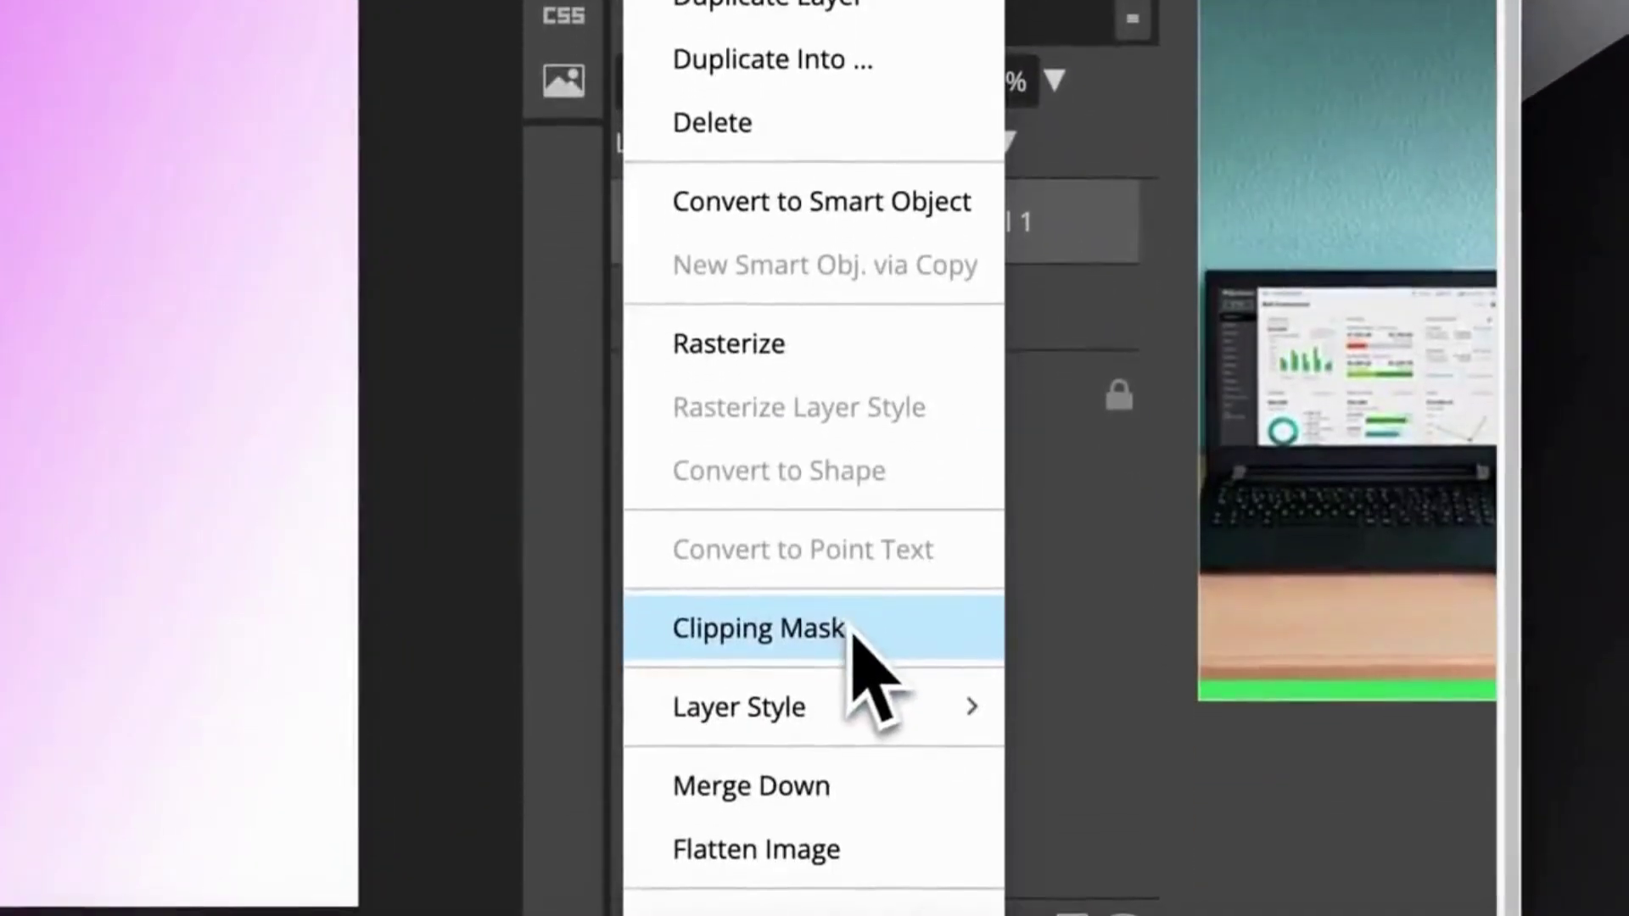
{"action": "left_click", "coordinate": [851, 634]}
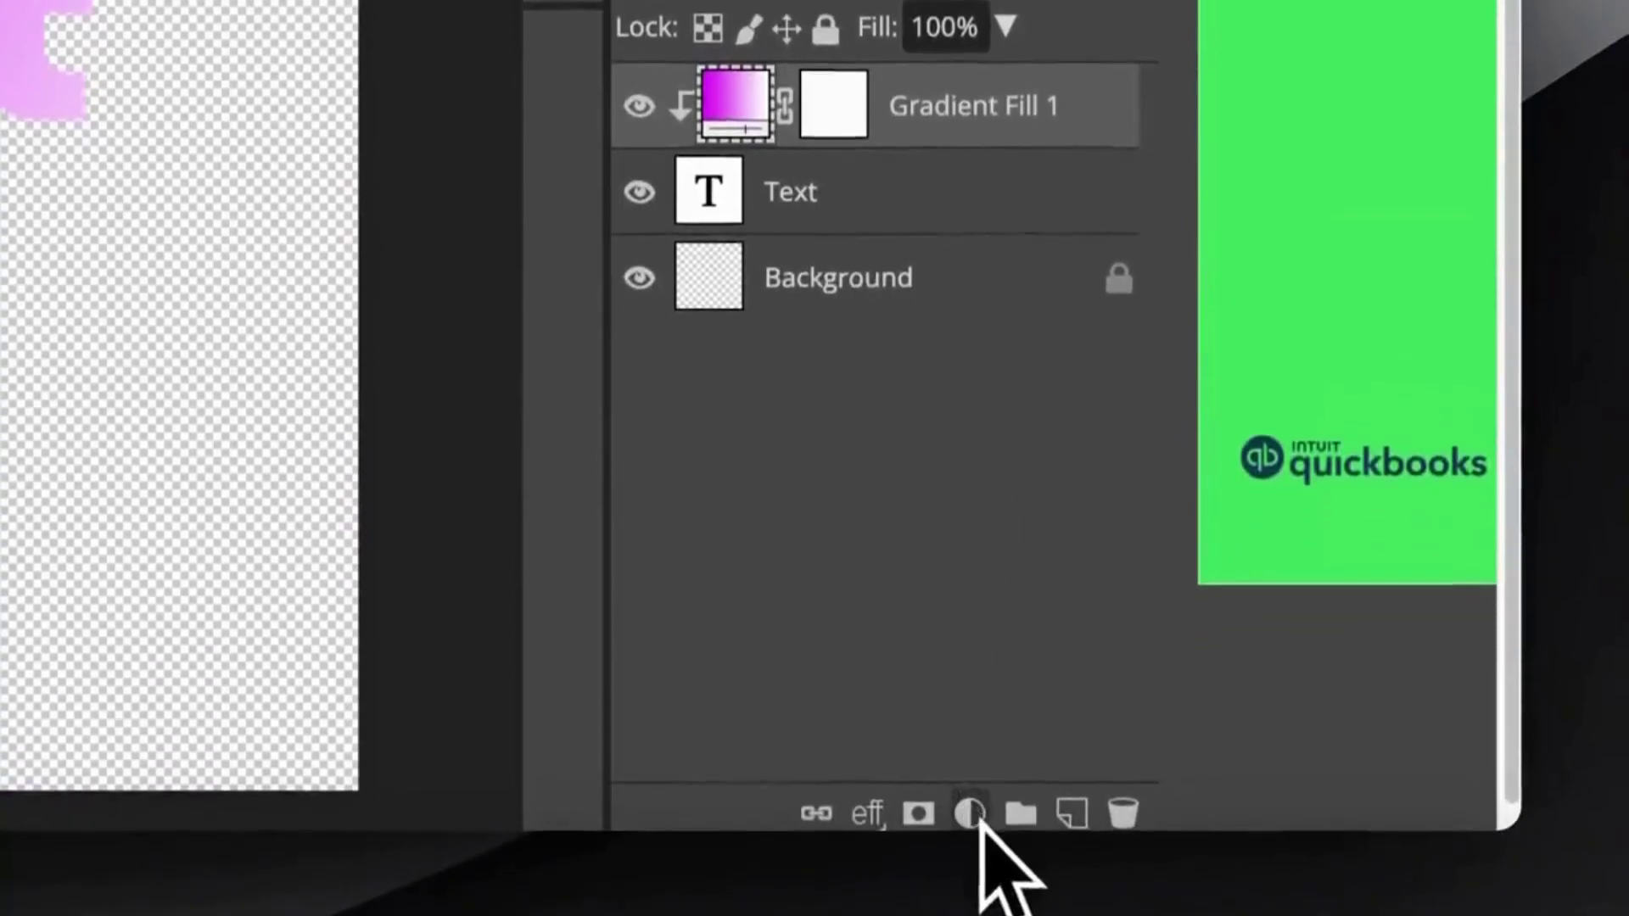
- Add a second linear Gradient Fill layer on top and set its angle to -166°
{"action": "left_click", "coordinate": [982, 821]}
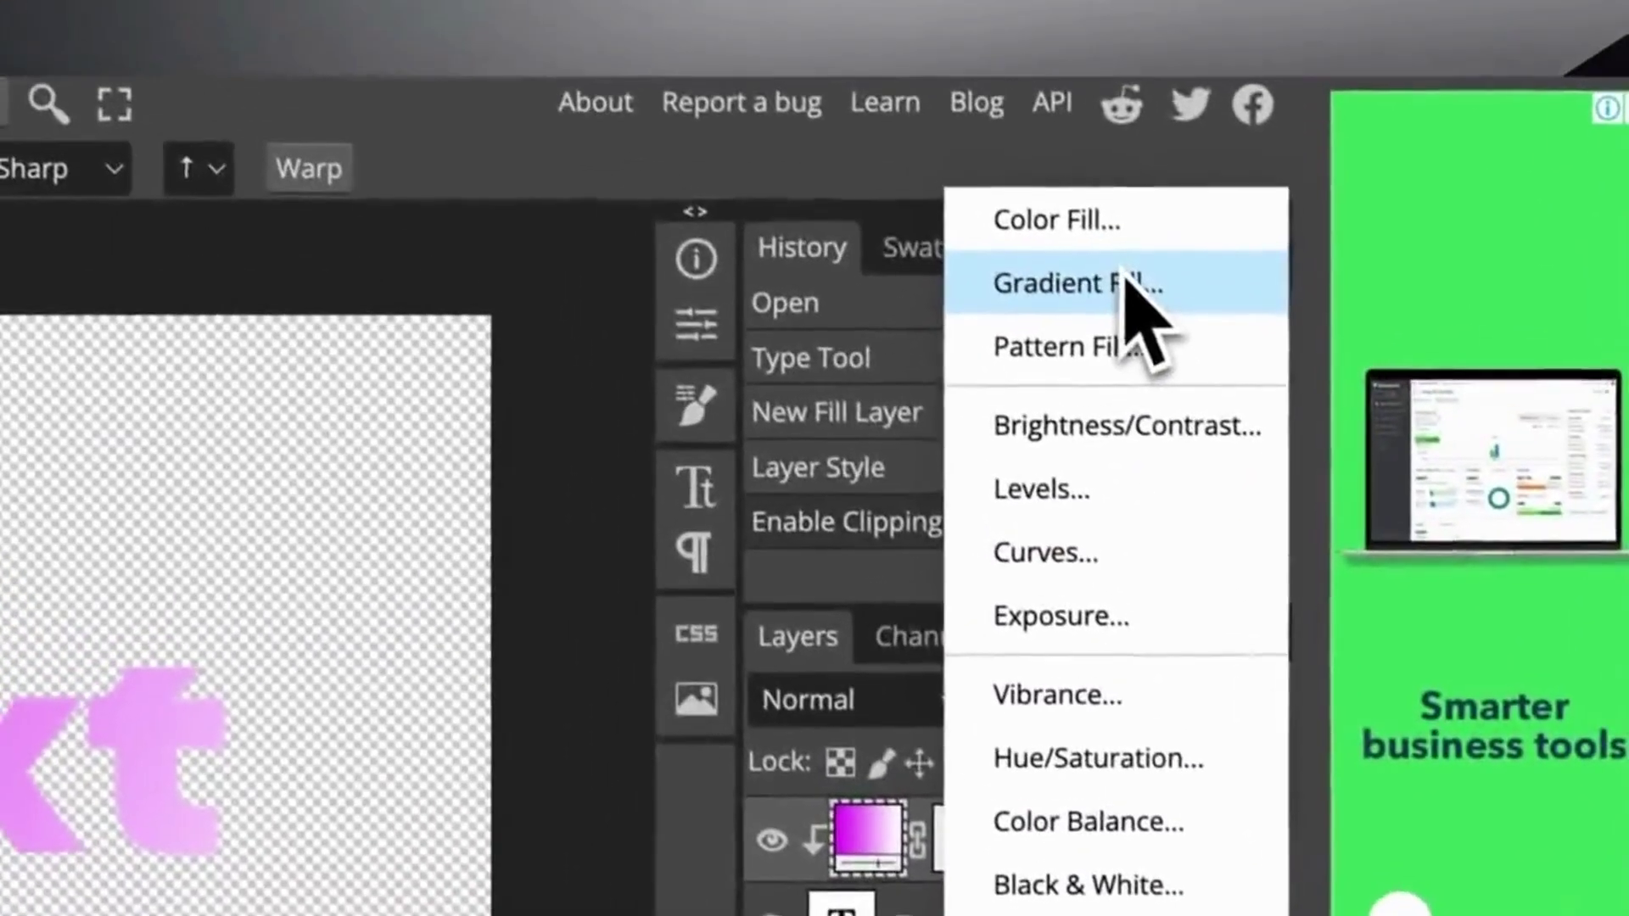
{"action": "left_click", "coordinate": [1126, 276]}
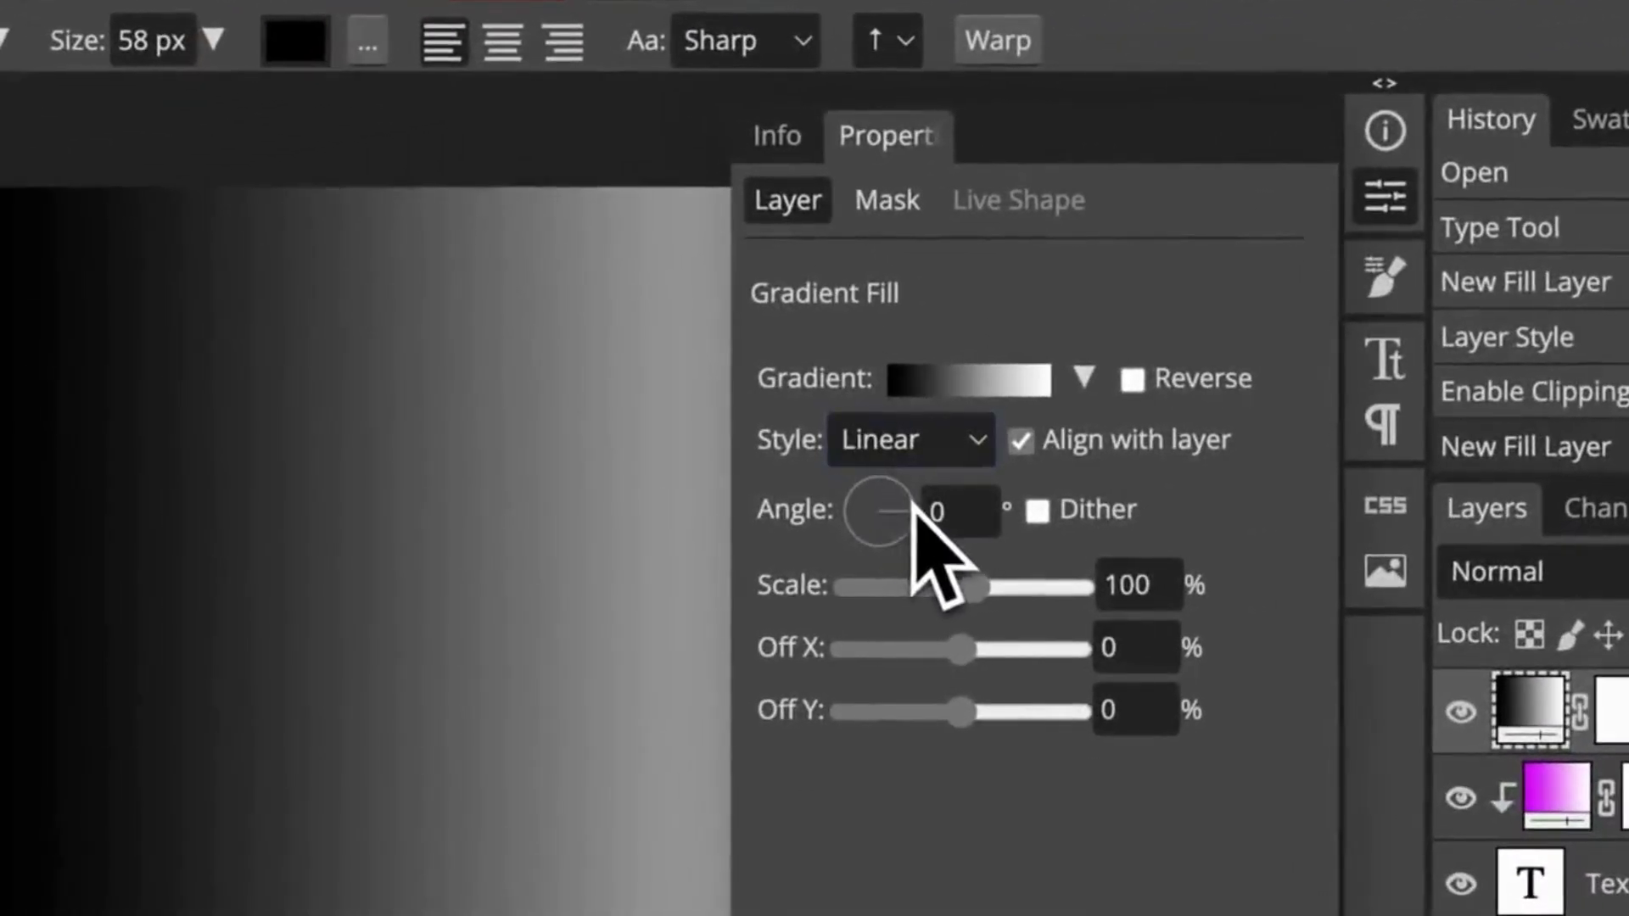
{"action": "left_click_drag", "start_coordinate": [912, 500], "coordinate": [849, 519]}
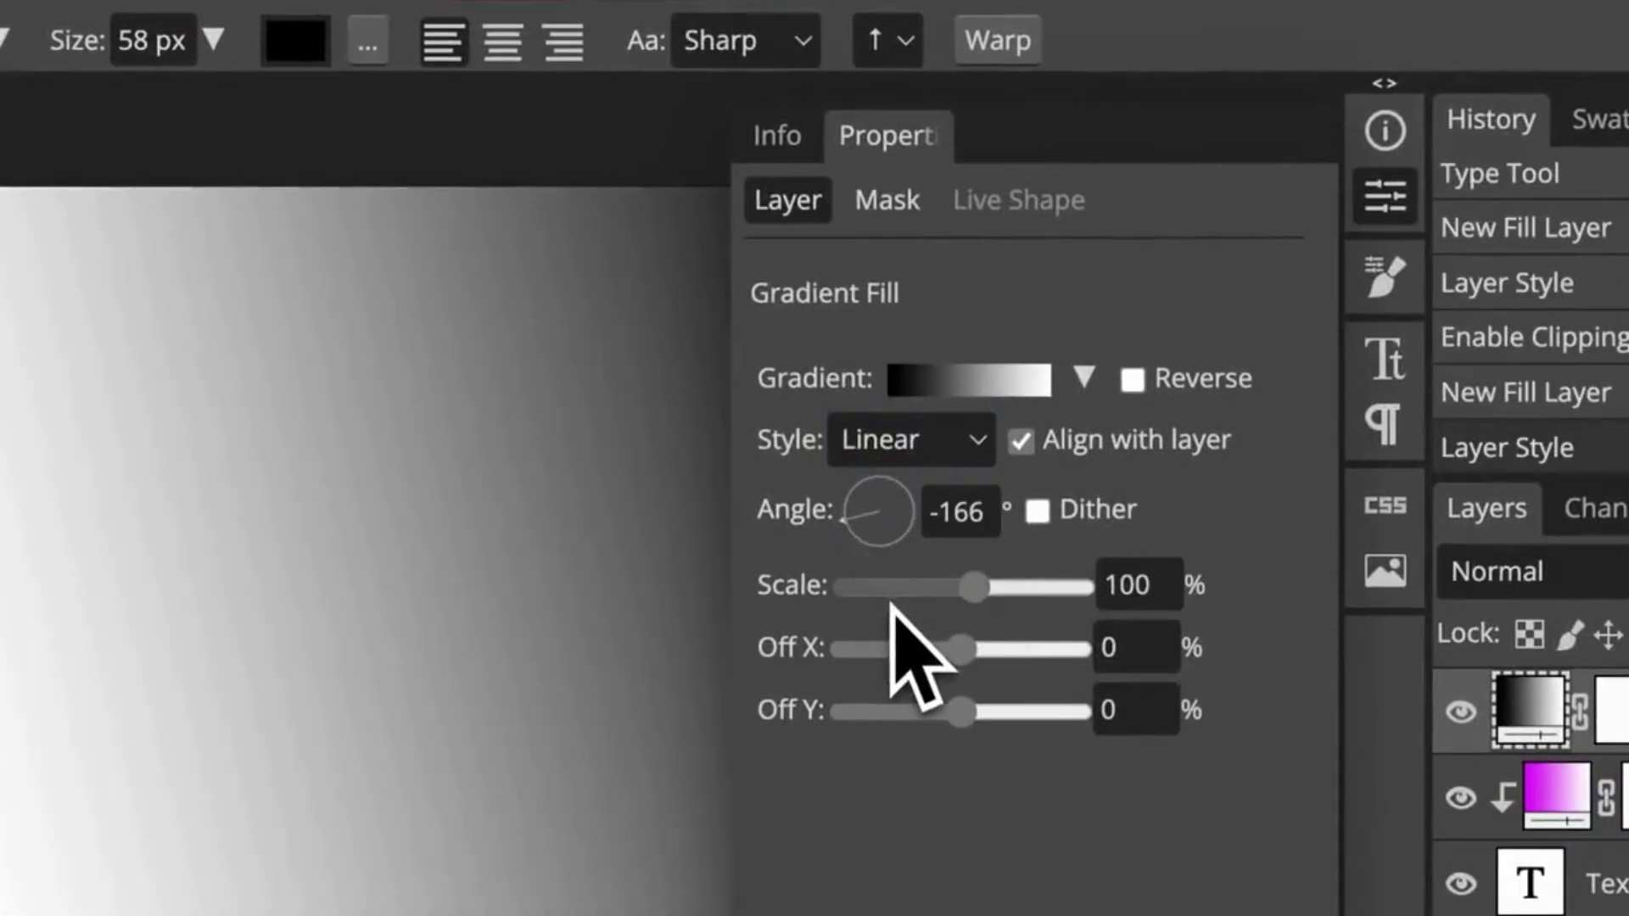
- Recolour the black stop of the second gradient fill to blue 2b55e3
{"action": "left_click", "coordinate": [938, 413]}
{"action": "left_click", "coordinate": [492, 535]}
{"action": "double_click", "coordinate": [492, 527]}
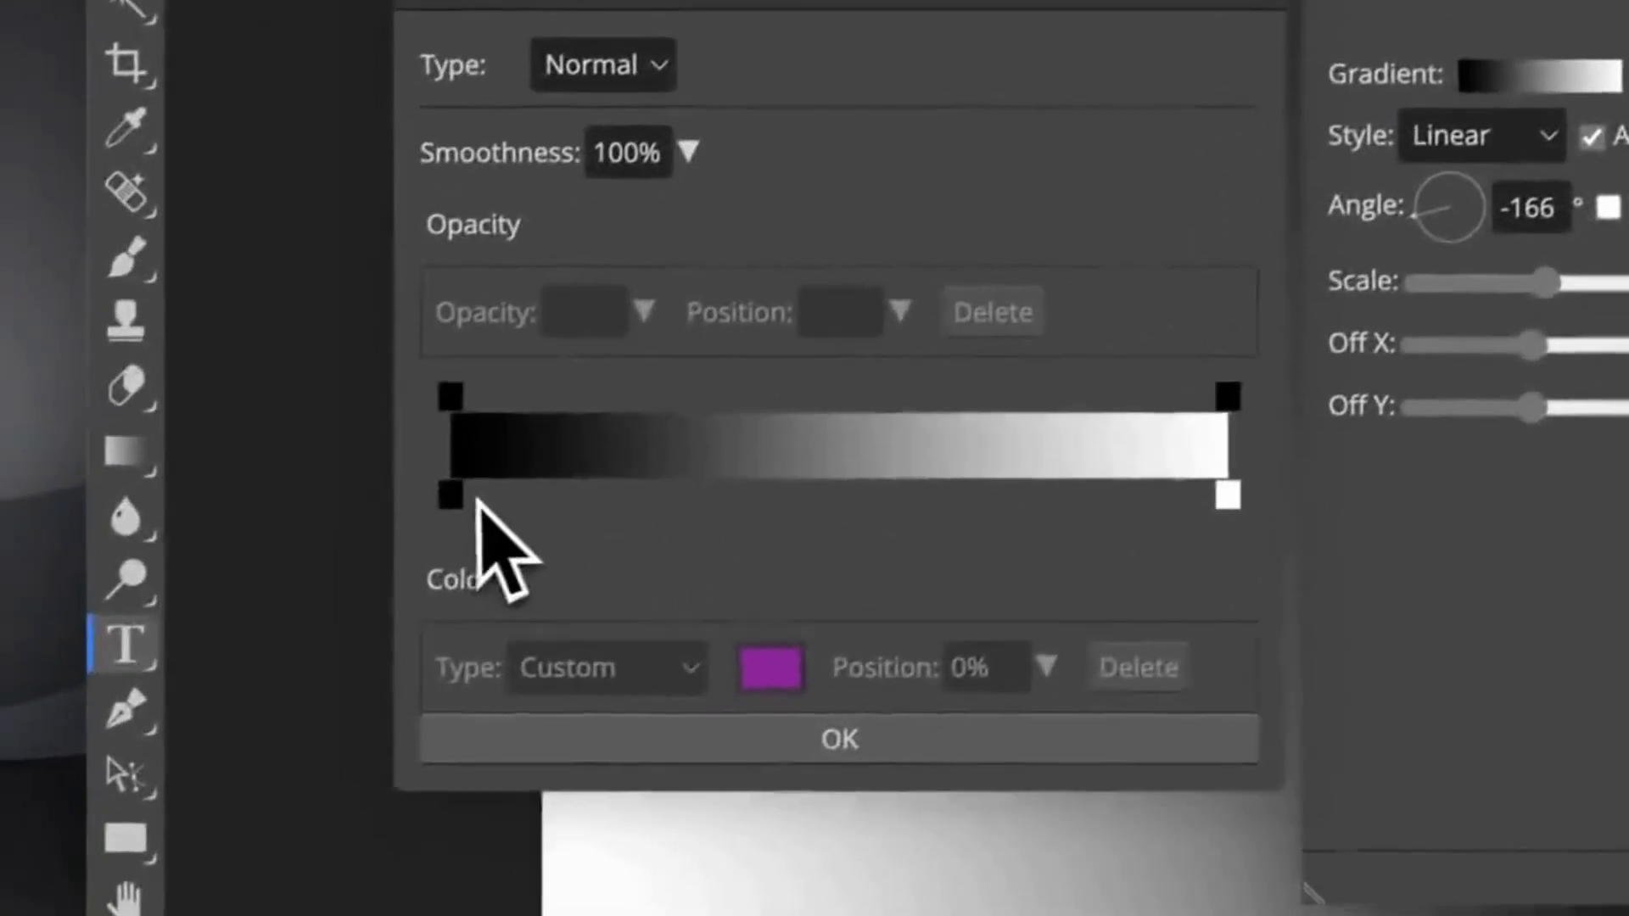
{"action": "left_click_drag", "start_coordinate": [916, 420], "coordinate": [1010, 313]}
{"action": "left_click_drag", "start_coordinate": [1051, 456], "coordinate": [1053, 532]}
{"action": "left_click_drag", "start_coordinate": [760, 485], "coordinate": [759, 461]}
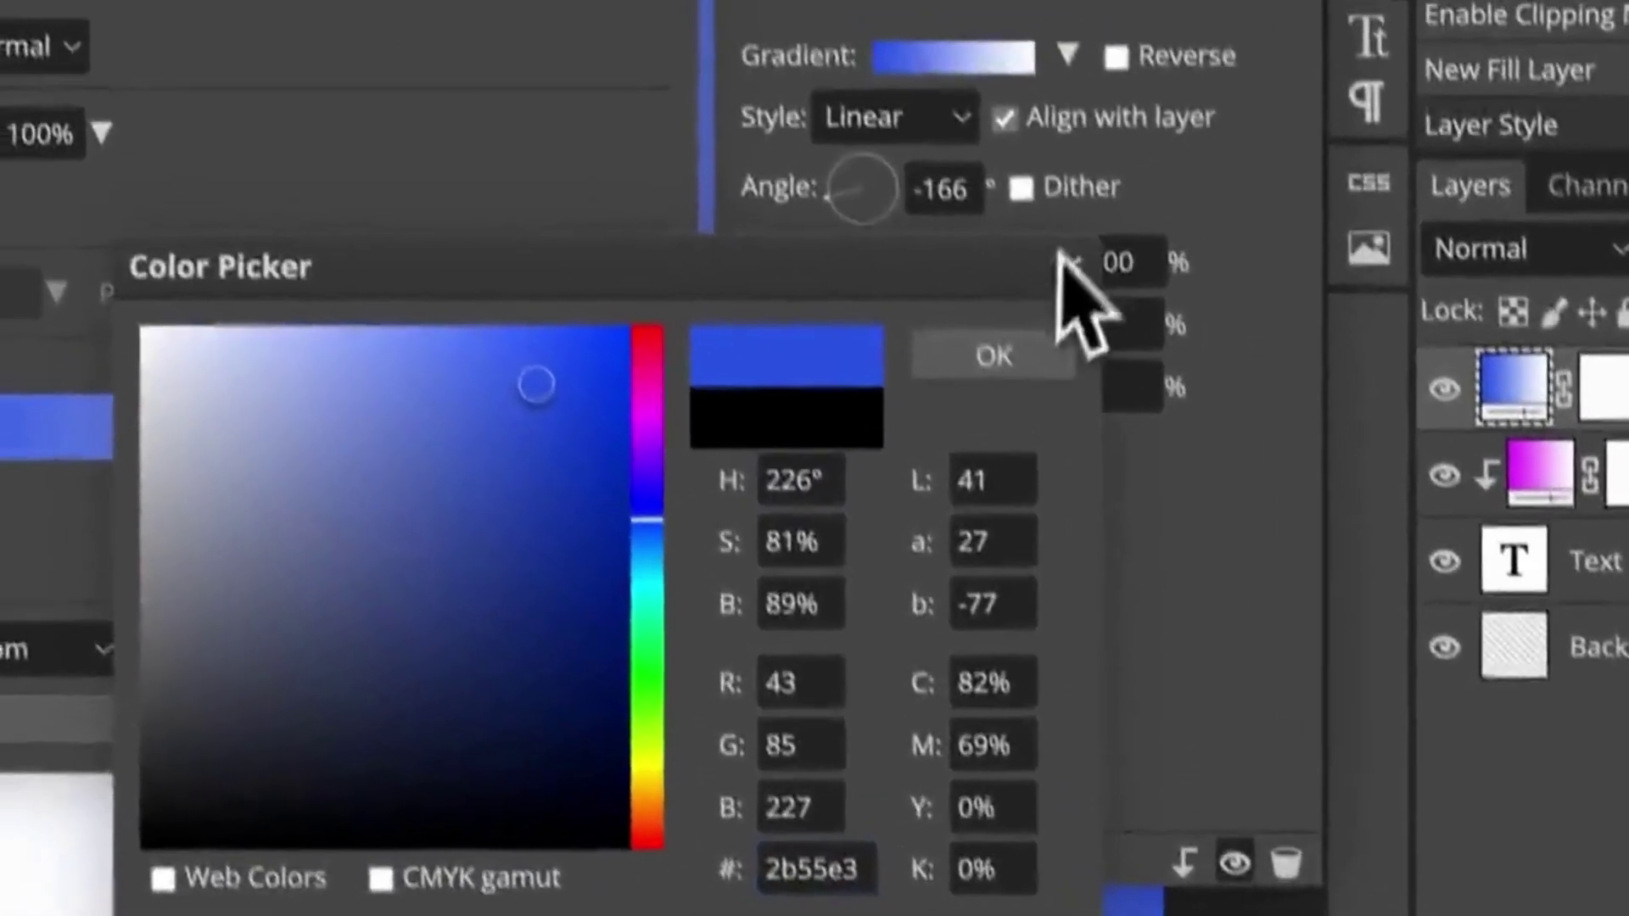
{"action": "left_click", "coordinate": [1108, 284]}
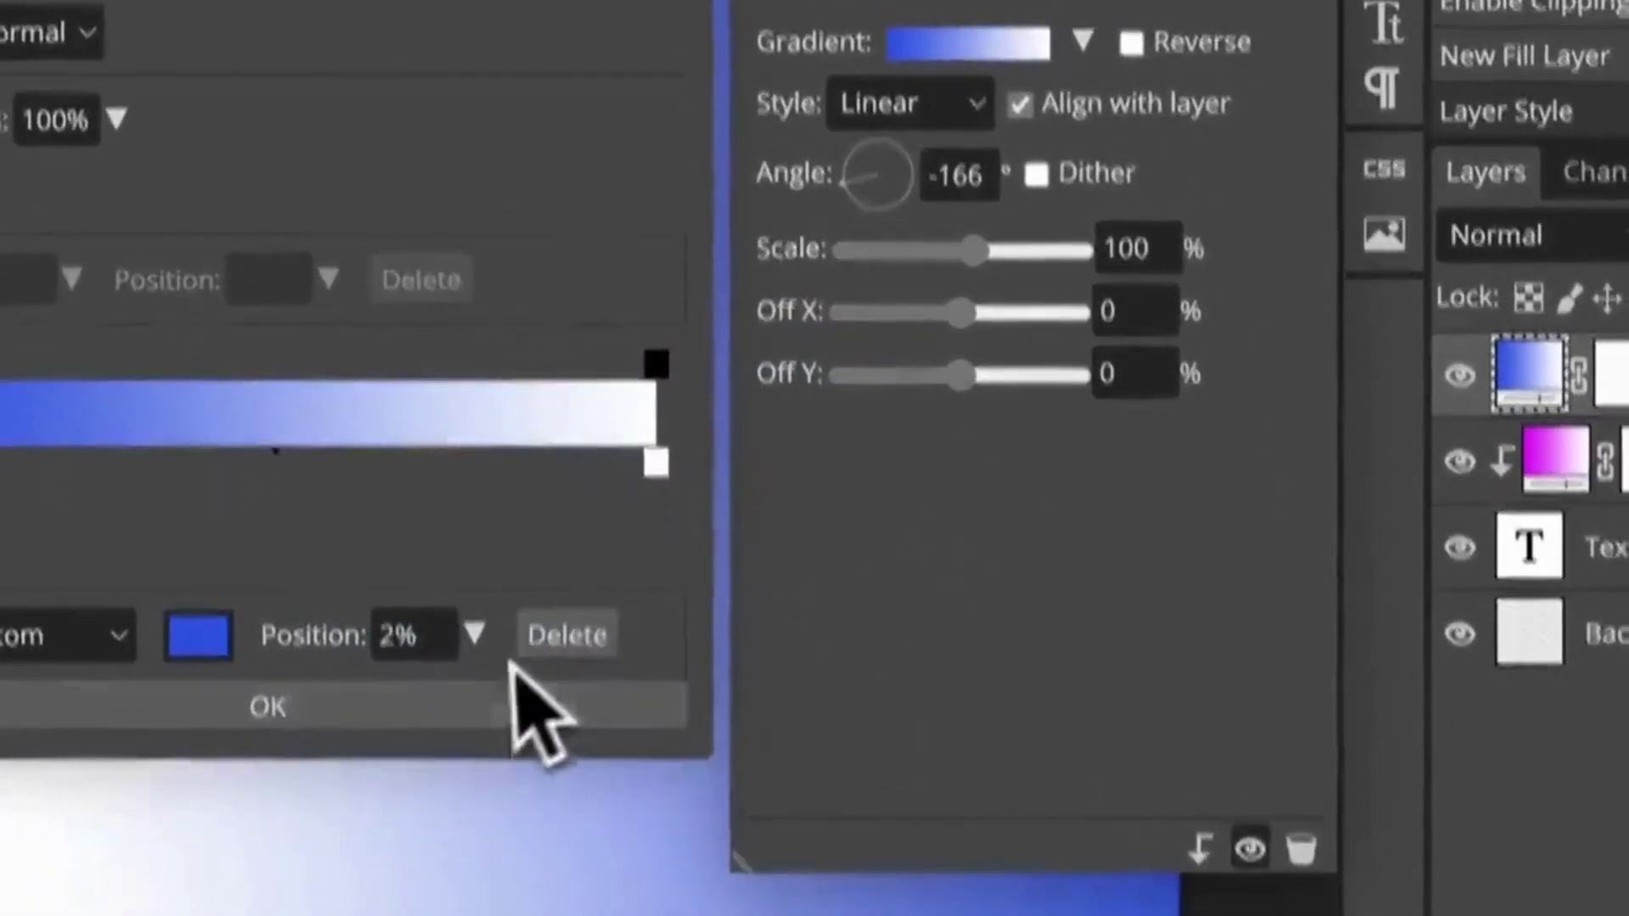
{"action": "left_click", "coordinate": [531, 720]}
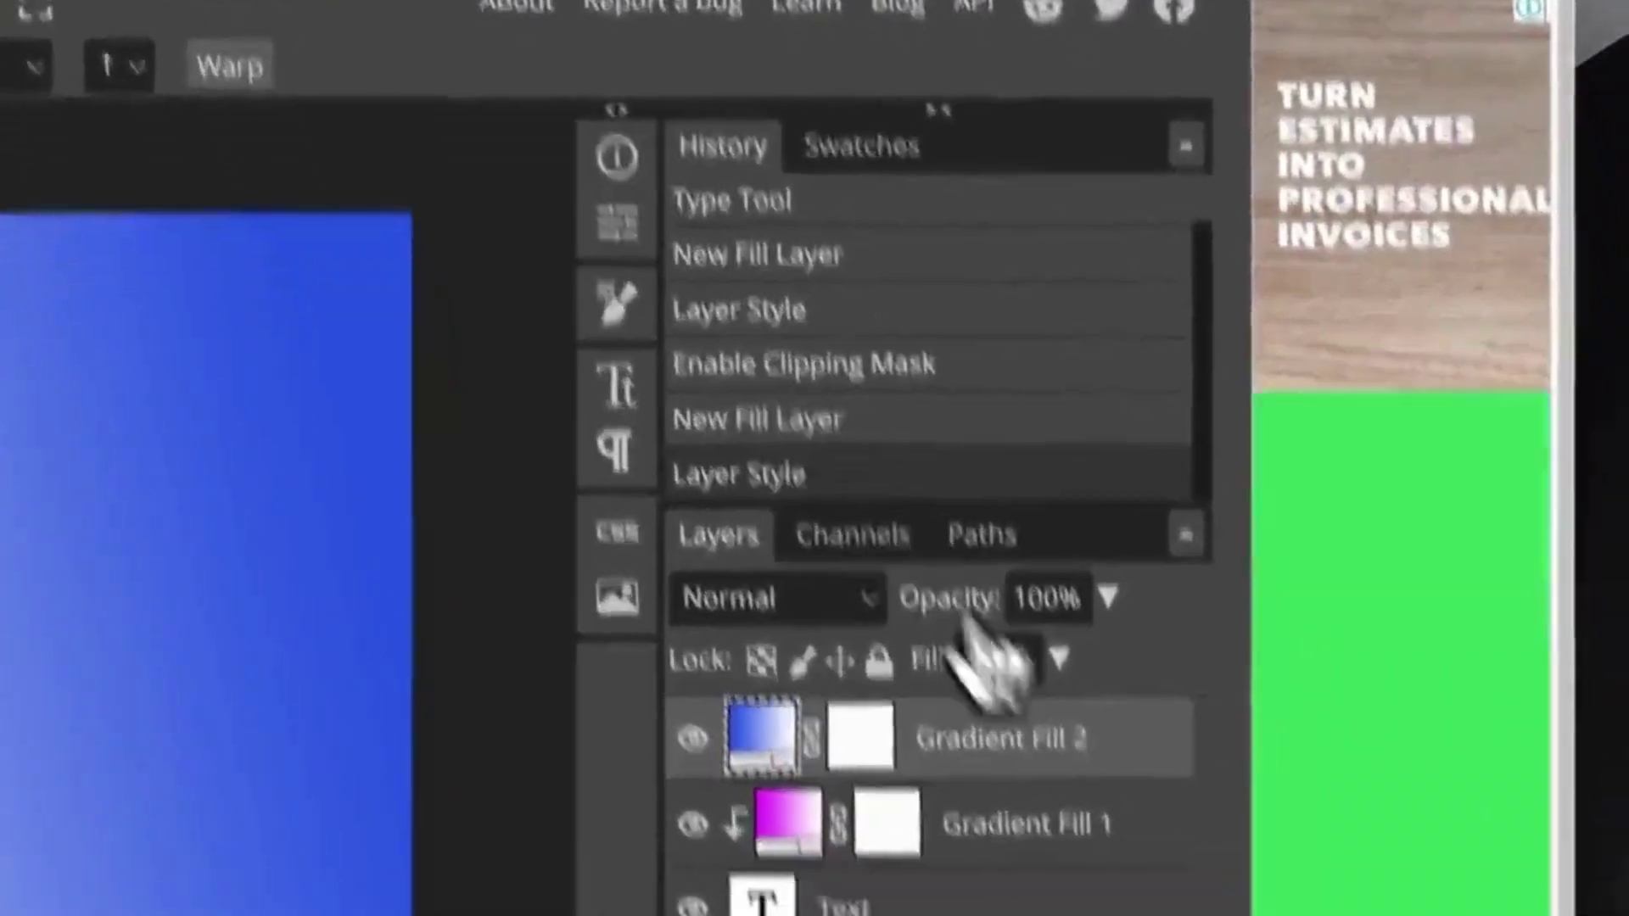
- Clip the blue gradient fill to the text and place it beneath the magenta gradient fill
{"action": "right_click", "coordinate": [1077, 768]}
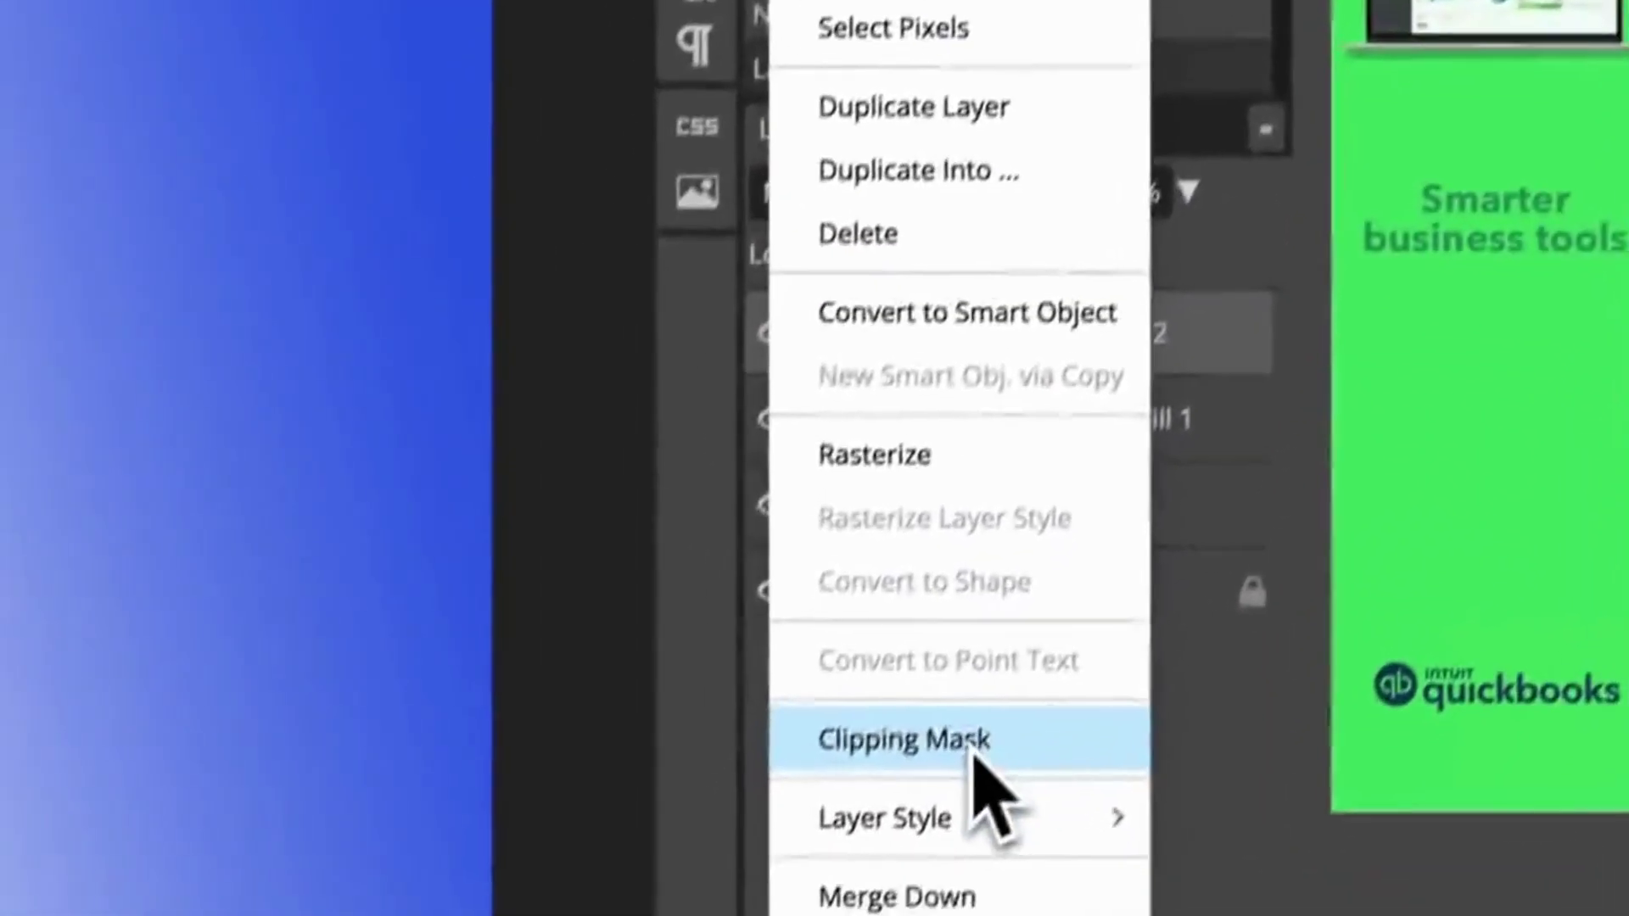
{"action": "left_click", "coordinate": [844, 912]}
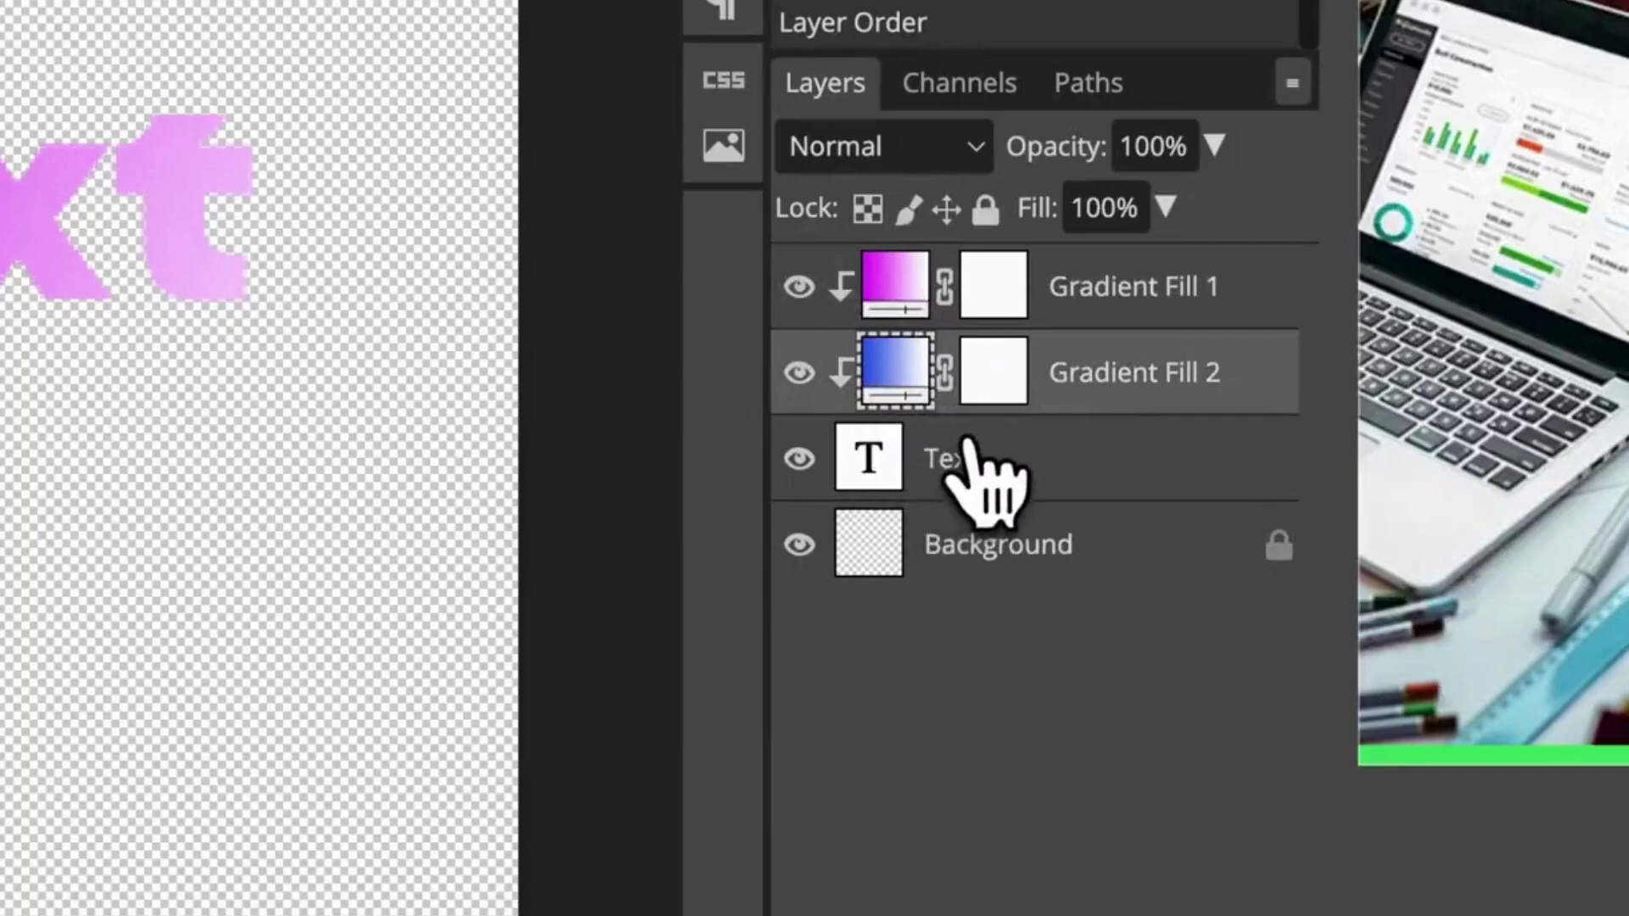
{"action": "key", "text": "Return"}
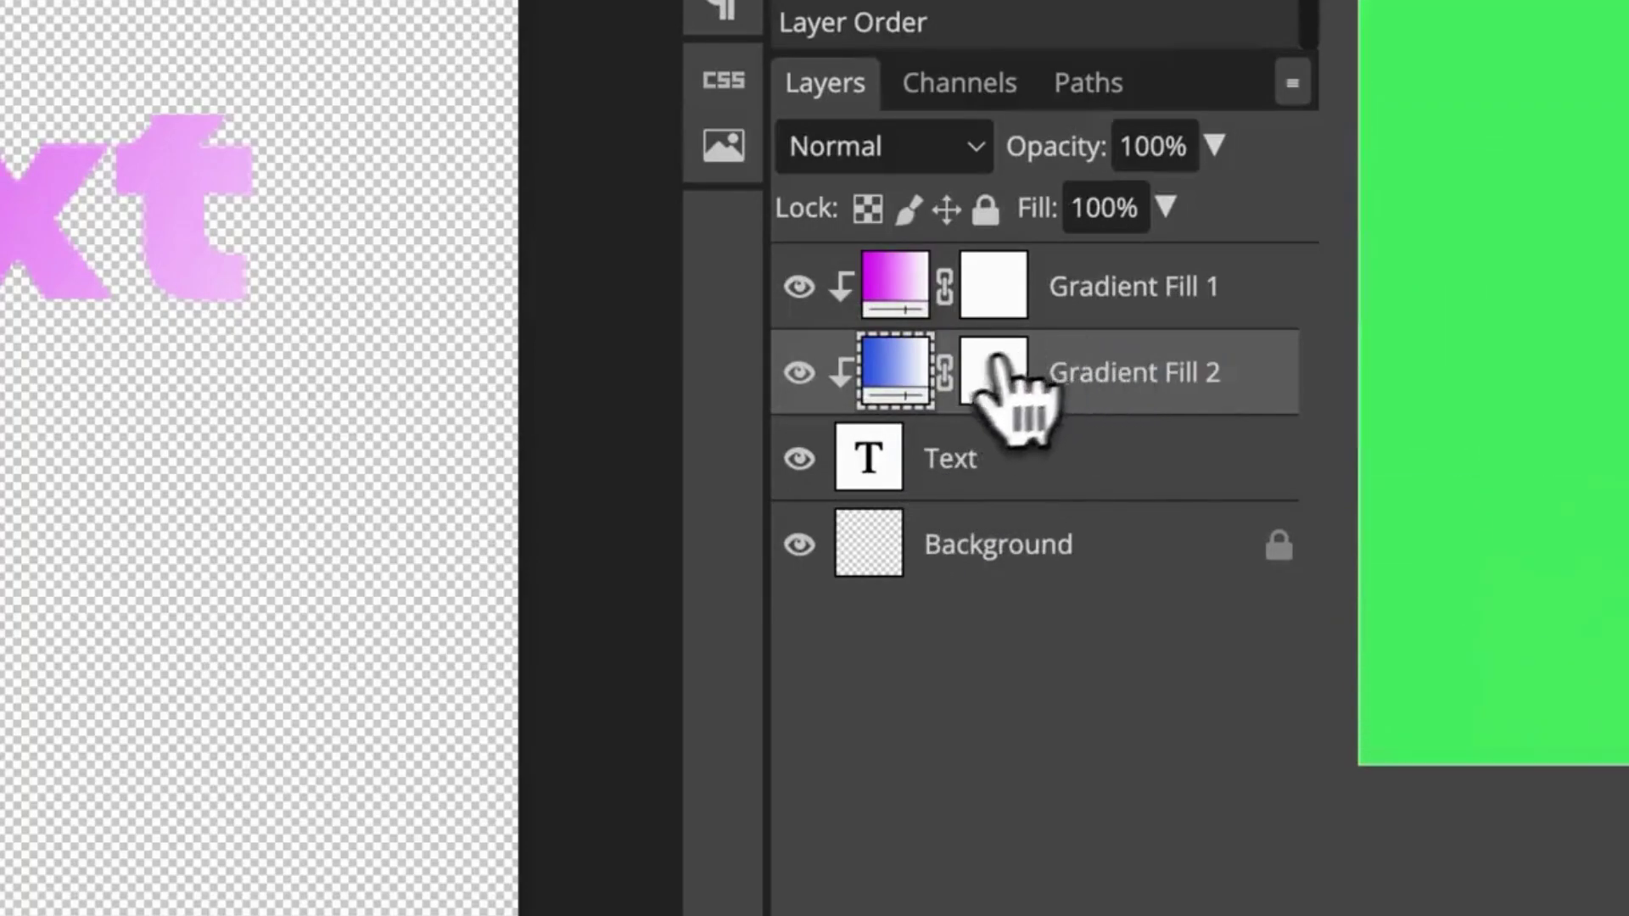
- Change the white end stop of the blue gradient fill to blue 003aff
{"action": "double_click", "coordinate": [895, 370]}
{"action": "left_click", "coordinate": [721, 148]}
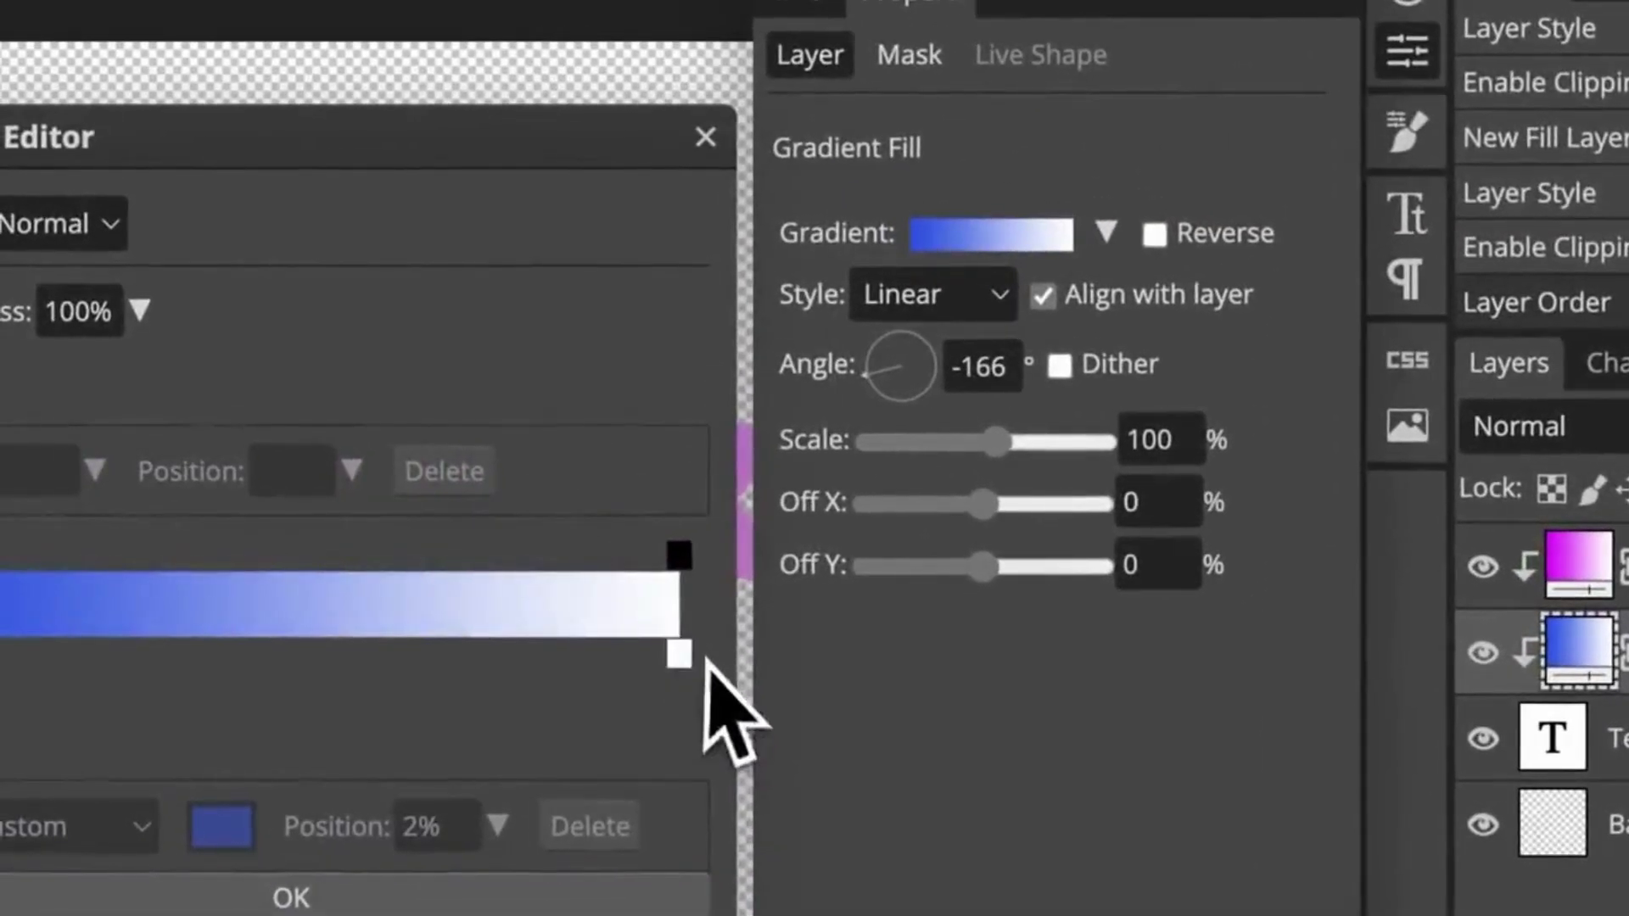
{"action": "double_click", "coordinate": [675, 653]}
{"action": "left_click_drag", "start_coordinate": [653, 577], "coordinate": [674, 501]}
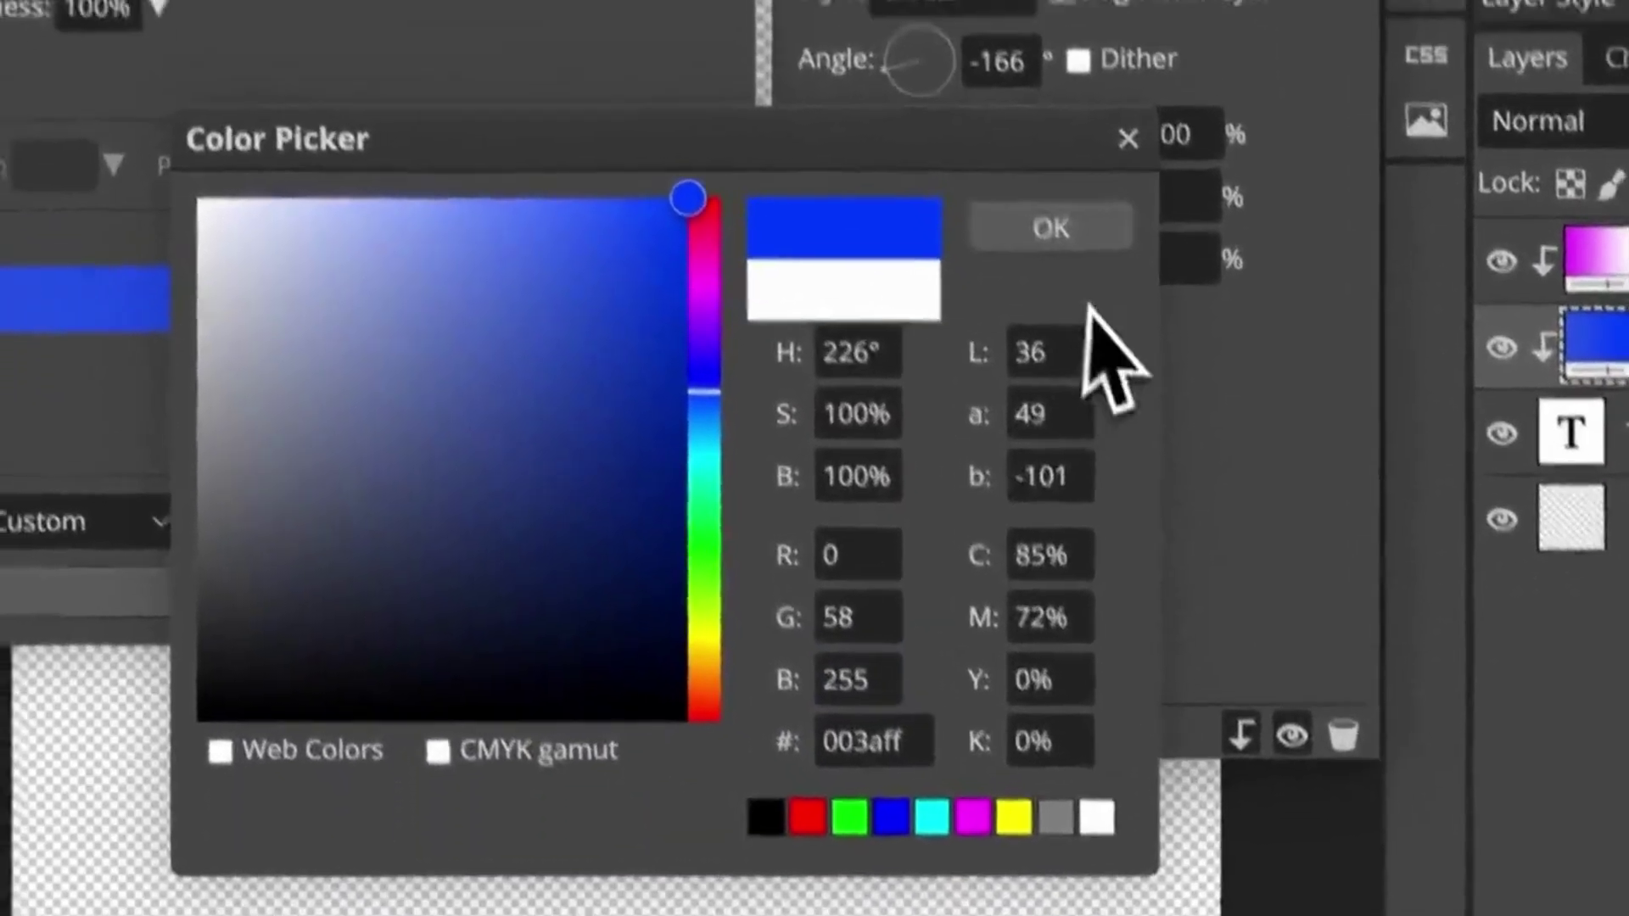
{"action": "left_click", "coordinate": [1032, 532]}
{"action": "left_click", "coordinate": [475, 664]}
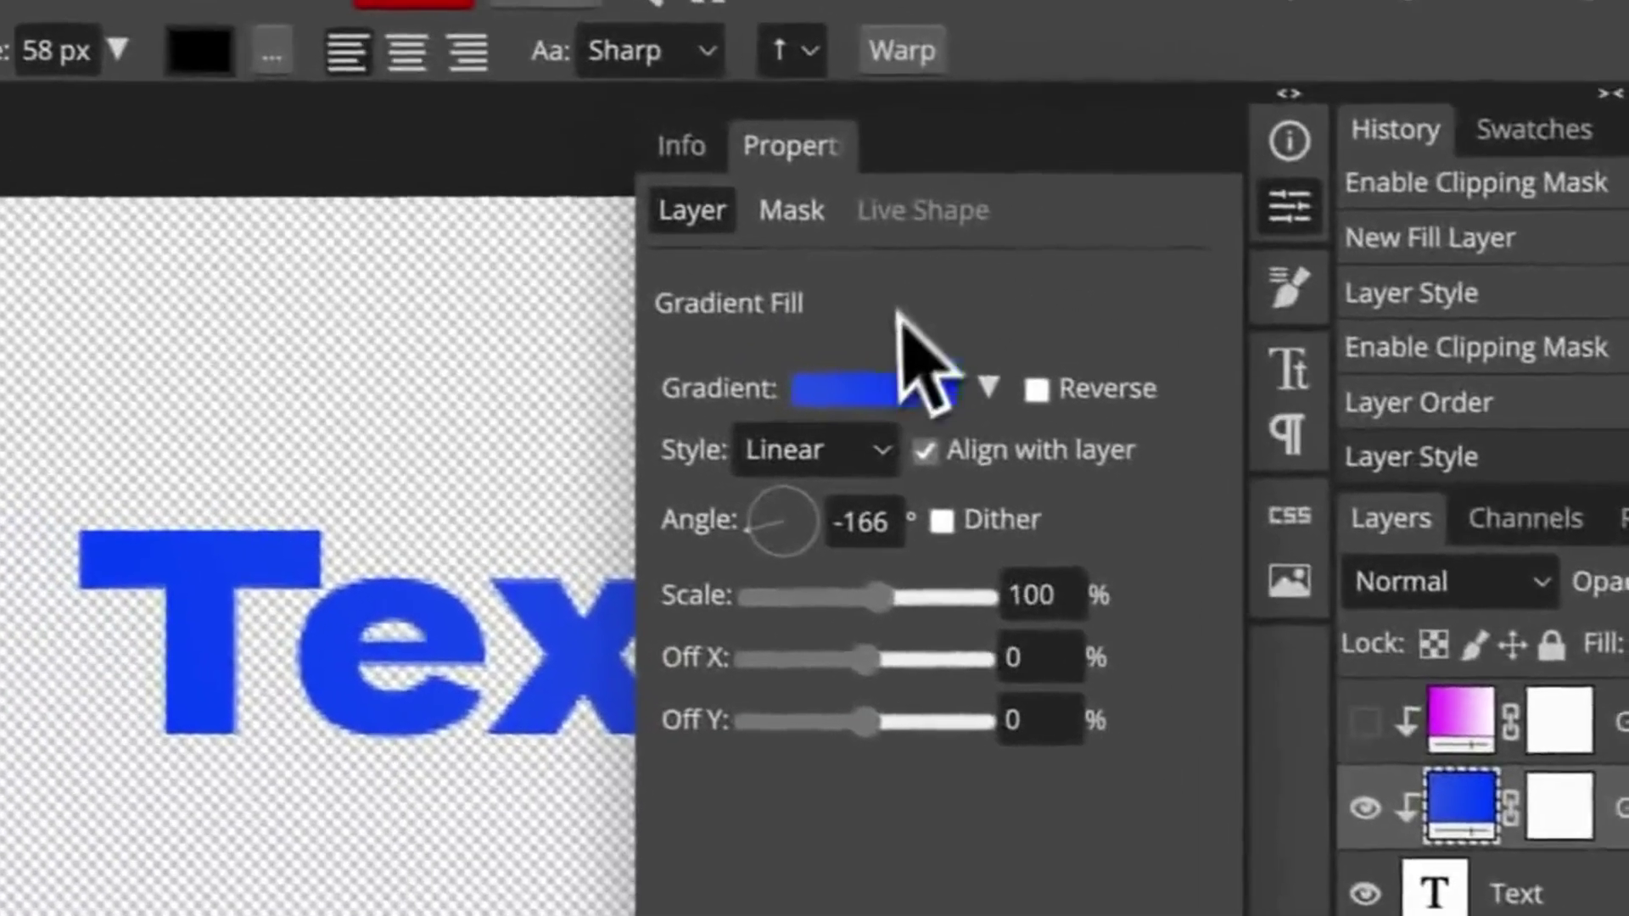
- Set the end stop of Gradient Fill 2 to magenta ff00dd
{"action": "left_click", "coordinate": [501, 264]}
{"action": "double_click", "coordinate": [167, 679]}
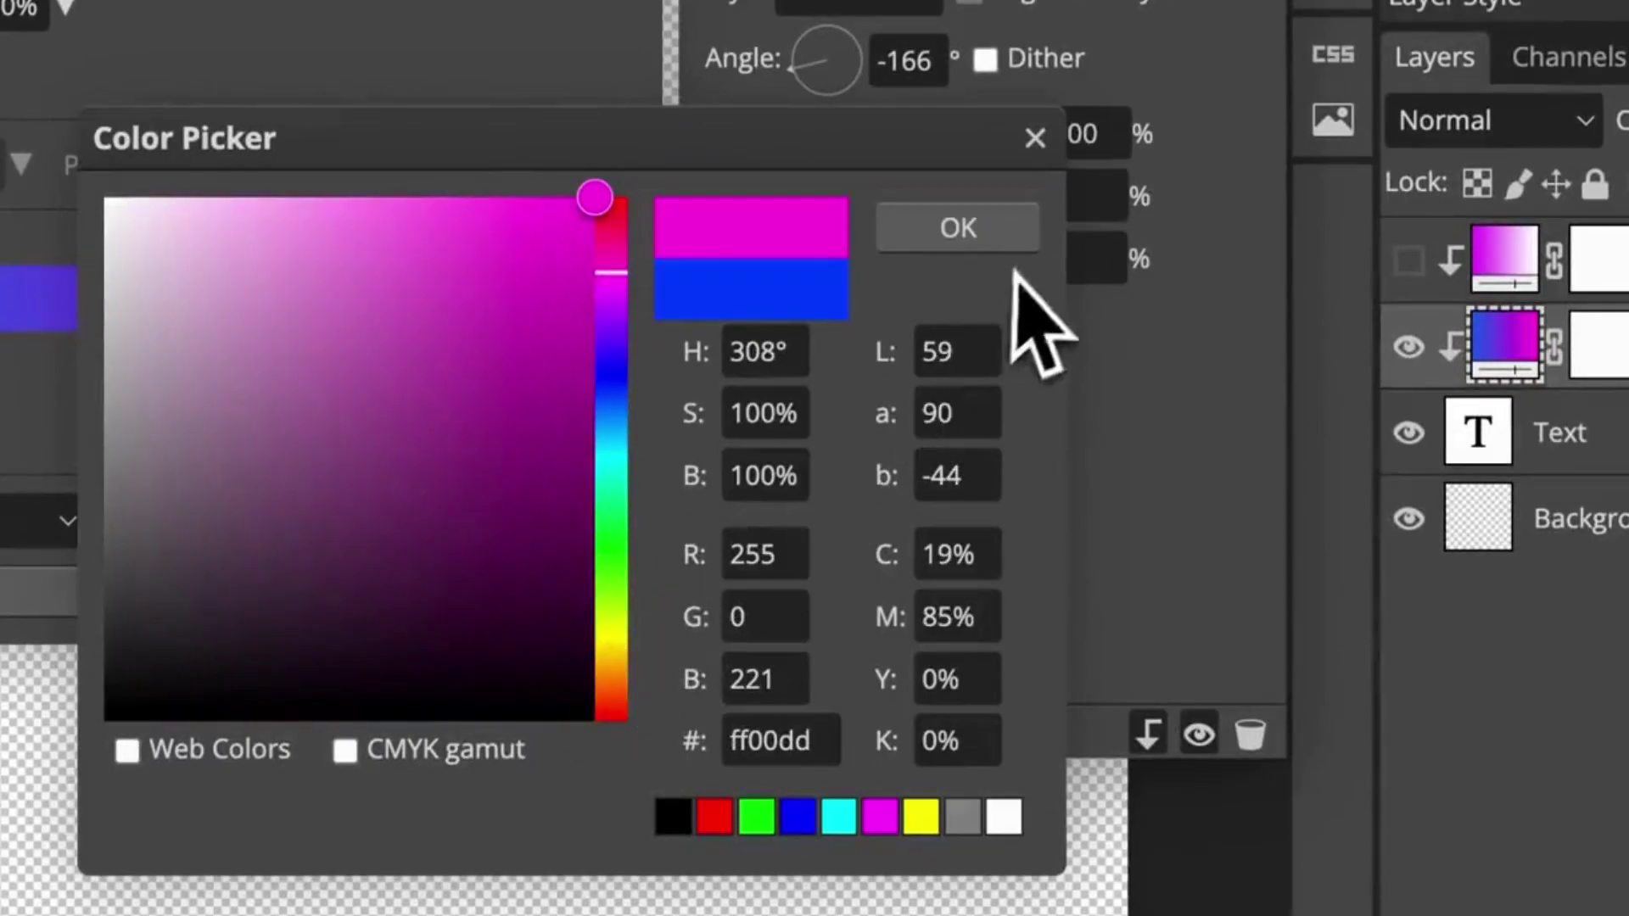
{"action": "left_click", "coordinate": [957, 227]}
{"action": "left_click", "coordinate": [495, 589]}
{"action": "left_click", "coordinate": [866, 228]}
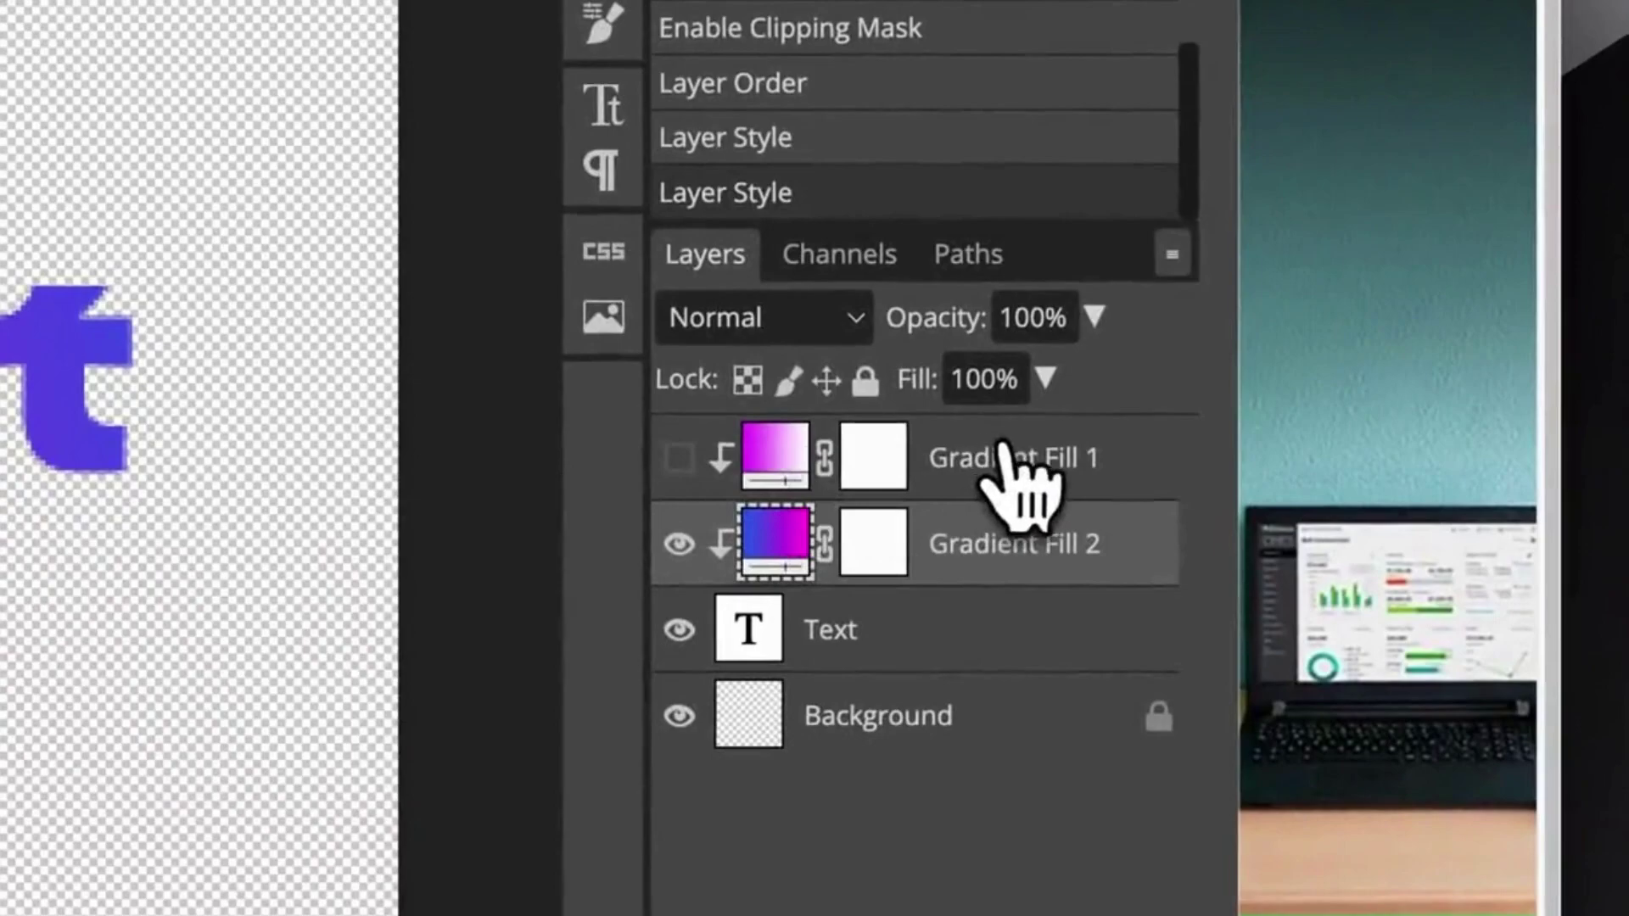
{"action": "left_click", "coordinate": [678, 459]}
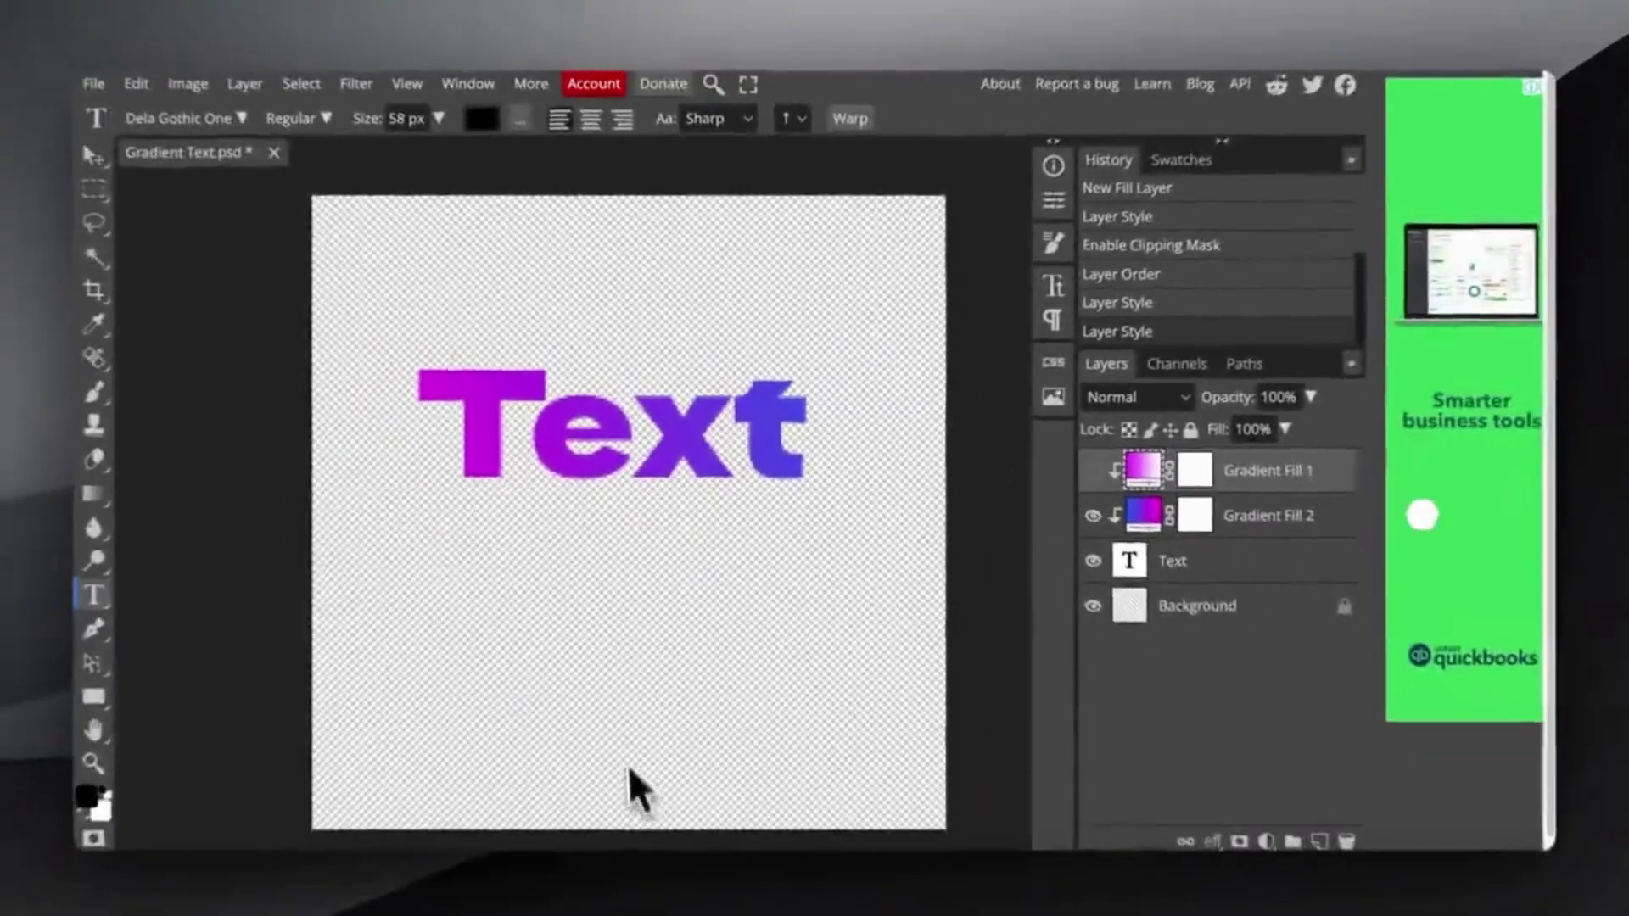
- Create a new 1080 × 1080 px document with a transparent background
{"action": "key", "text": "alt+ctrl+n"}
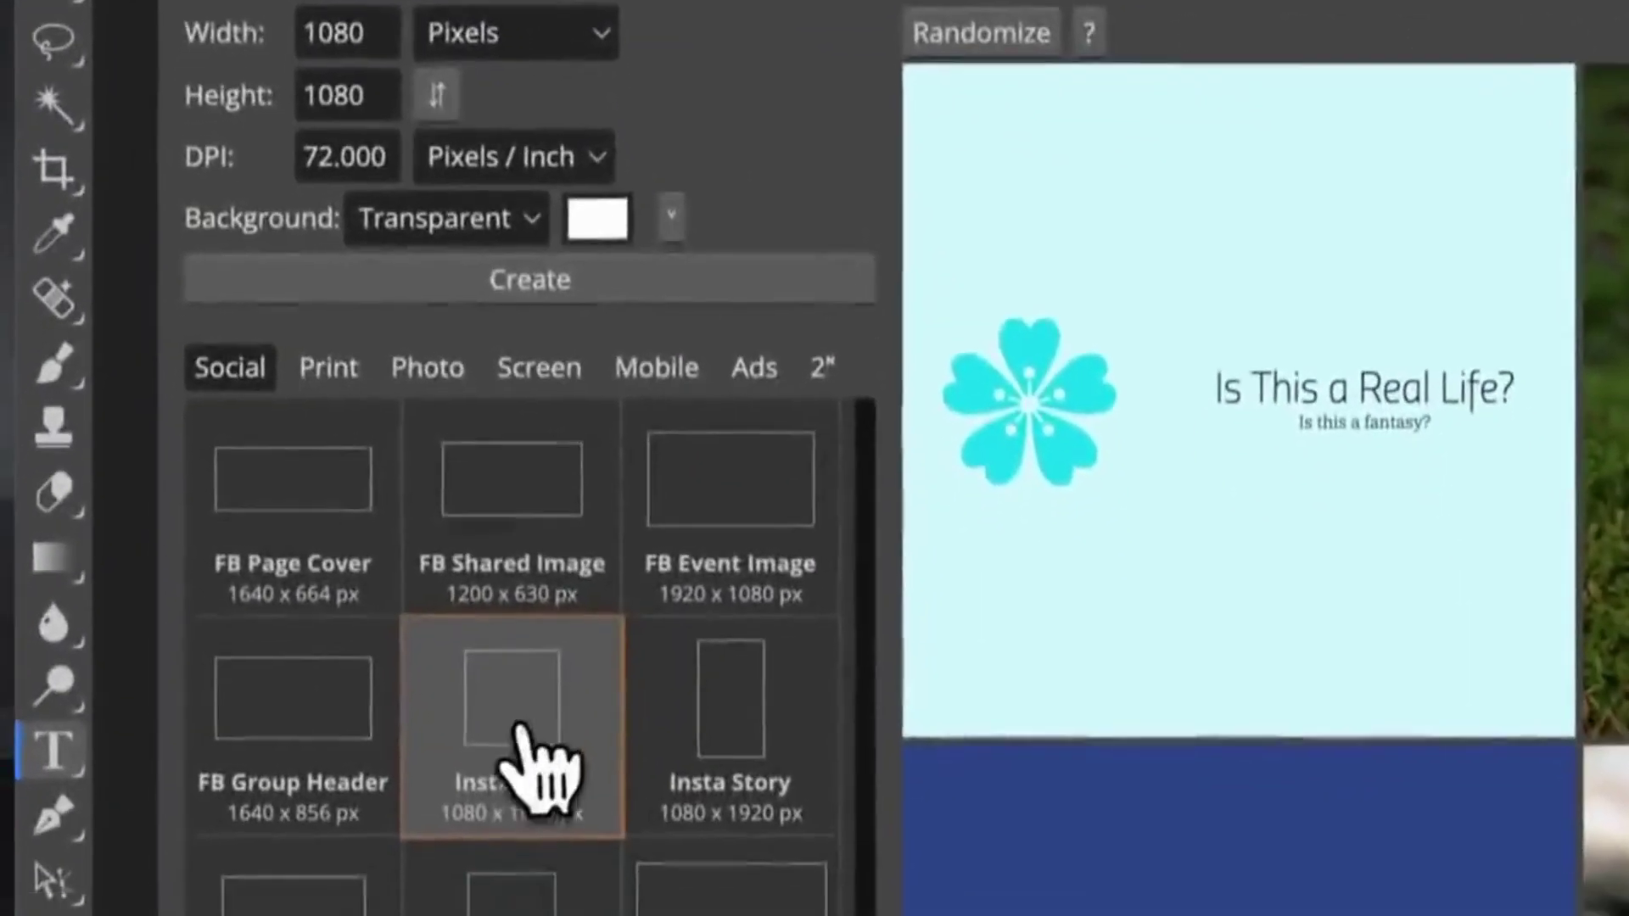
{"action": "left_click", "coordinate": [689, 609]}
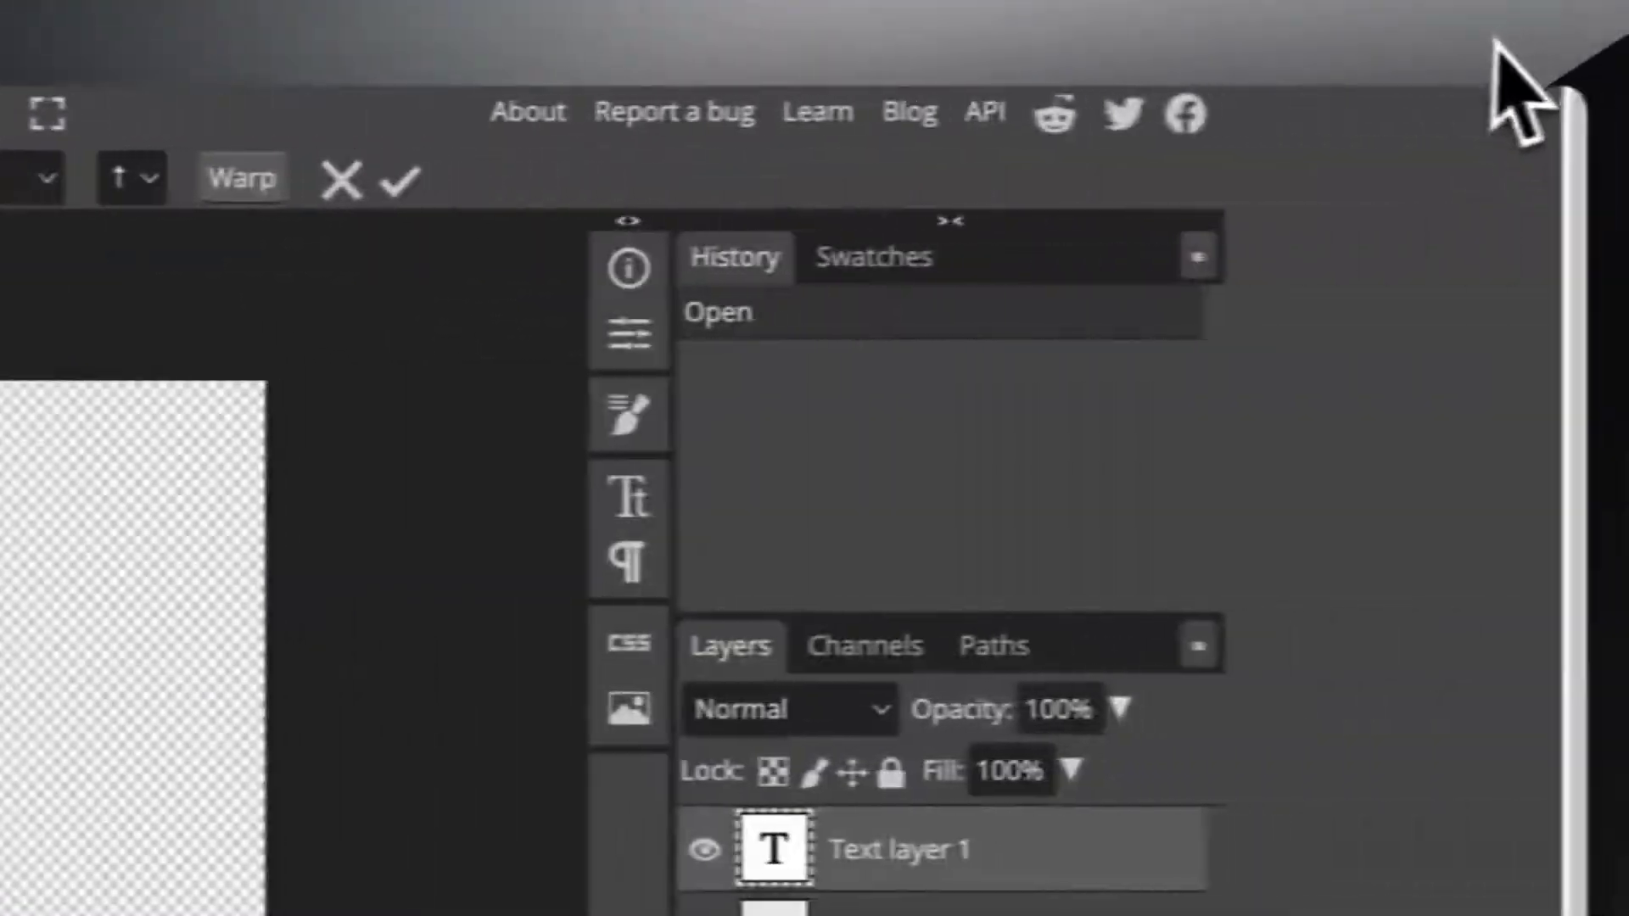
- Place the pexels-chloe-huiss street photo into the new document as a separate layer
{"action": "left_click", "coordinate": [1510, 79]}
{"action": "left_click", "coordinate": [1069, 589]}
{"action": "left_click_drag", "start_coordinate": [780, 197], "coordinate": [9, 696]}
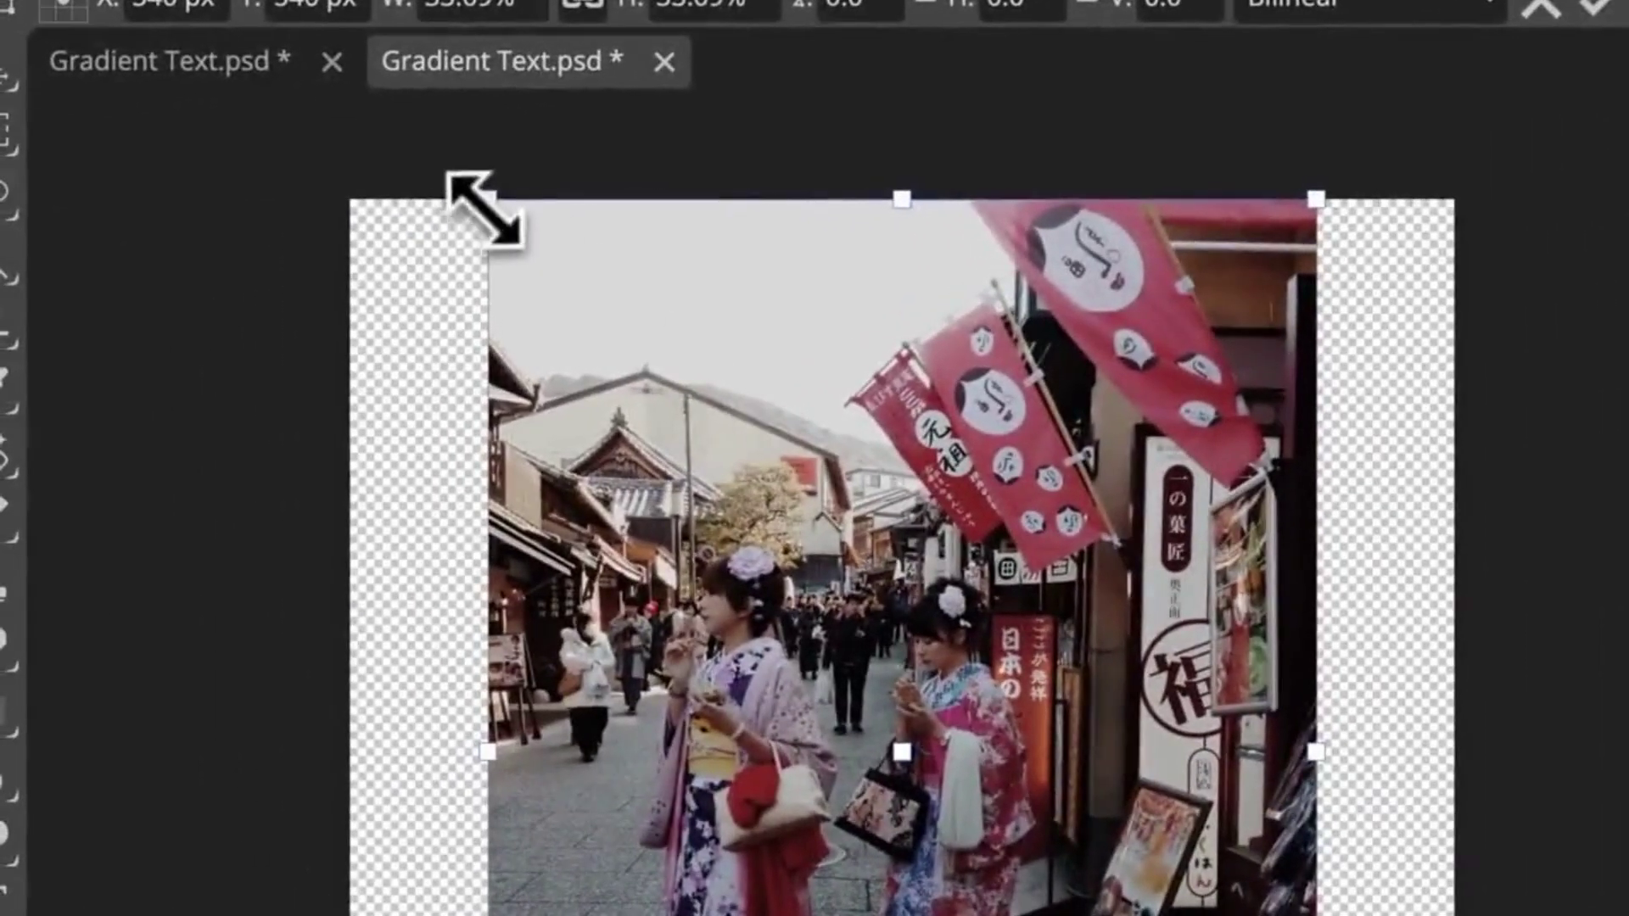
- Enlarge the placed photo until it covers the whole canvas, and delete the empty text layer
{"action": "left_click_drag", "start_coordinate": [483, 207], "coordinate": [346, 196]}
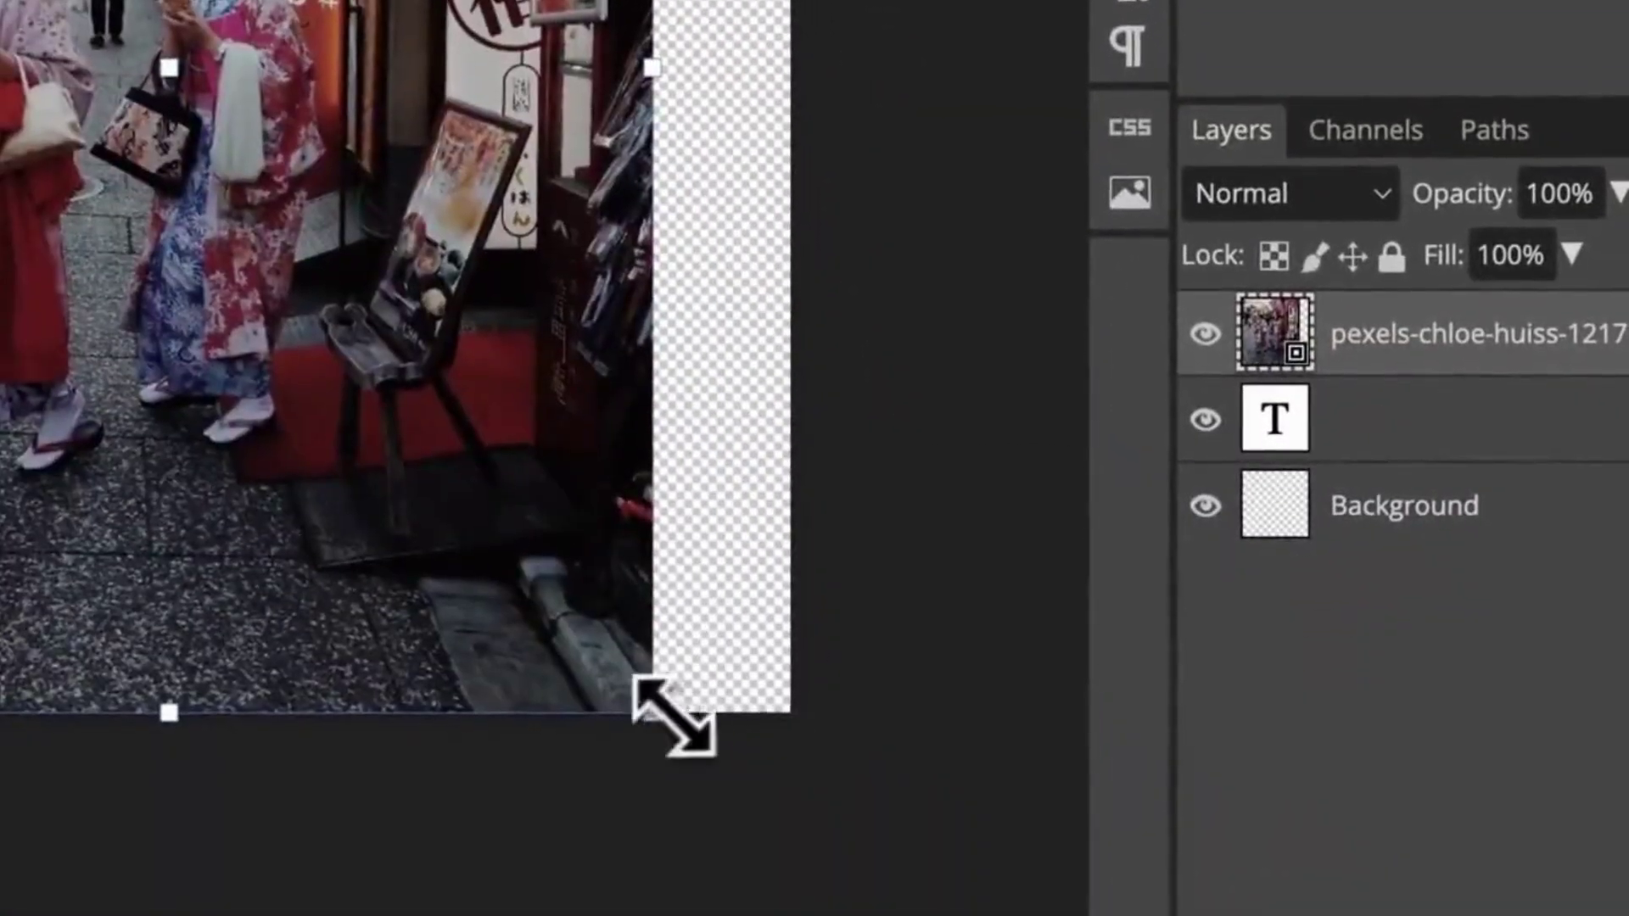
{"action": "left_click_drag", "start_coordinate": [673, 717], "coordinate": [862, 727]}
{"action": "scroll", "coordinate": [727, 625], "scroll_direction": "up", "scroll_amount": 5}
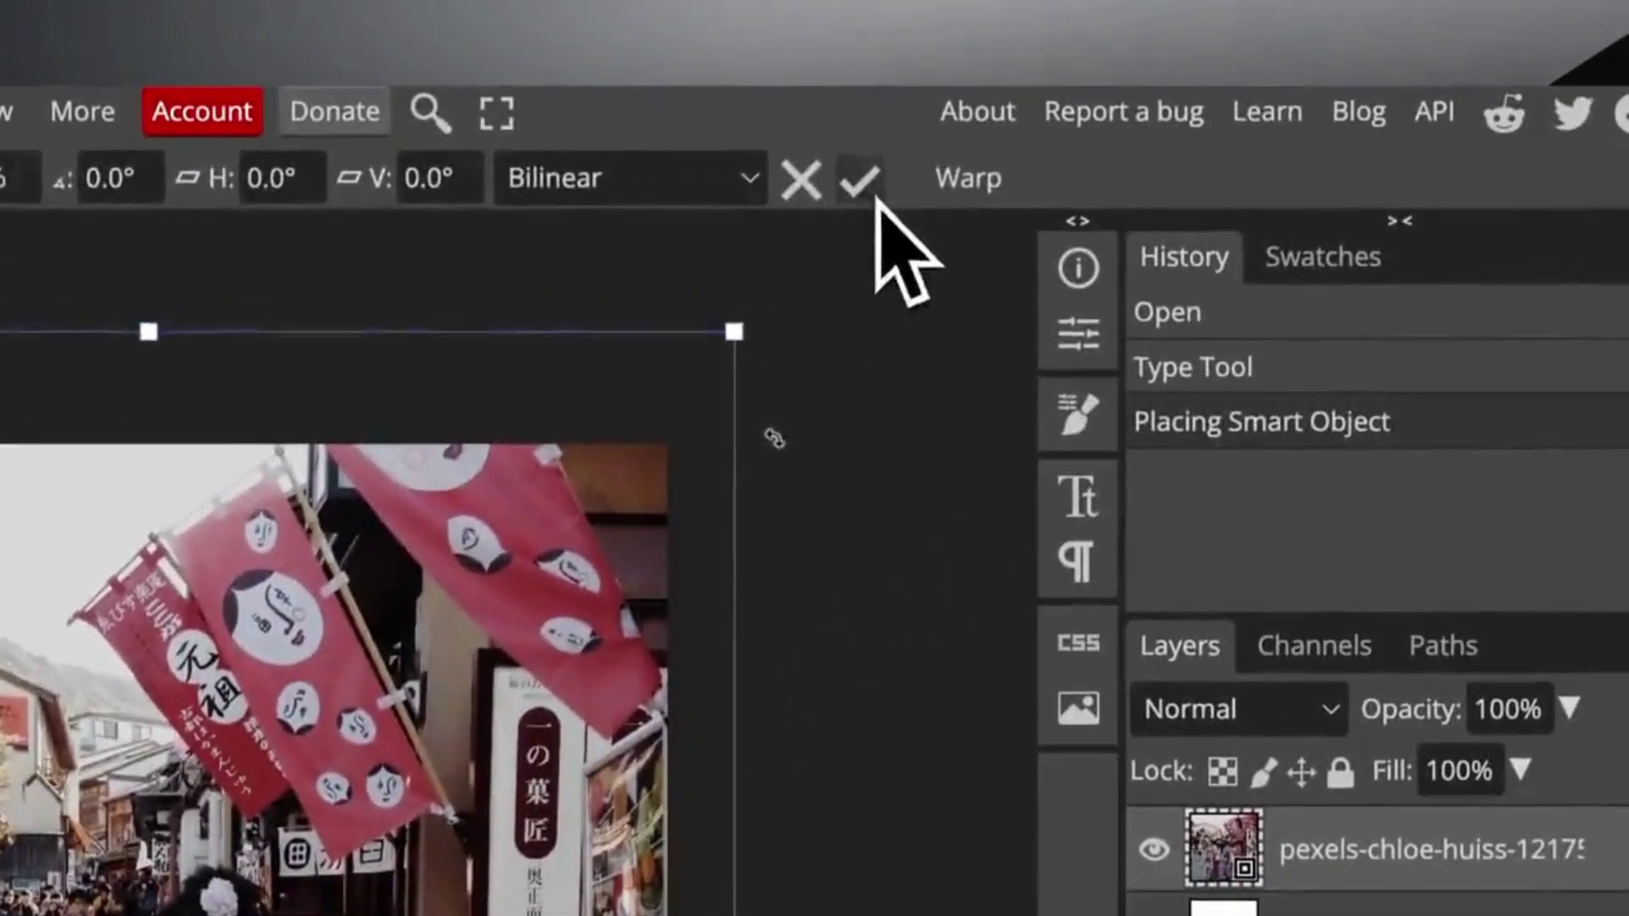
{"action": "left_click", "coordinate": [866, 185]}
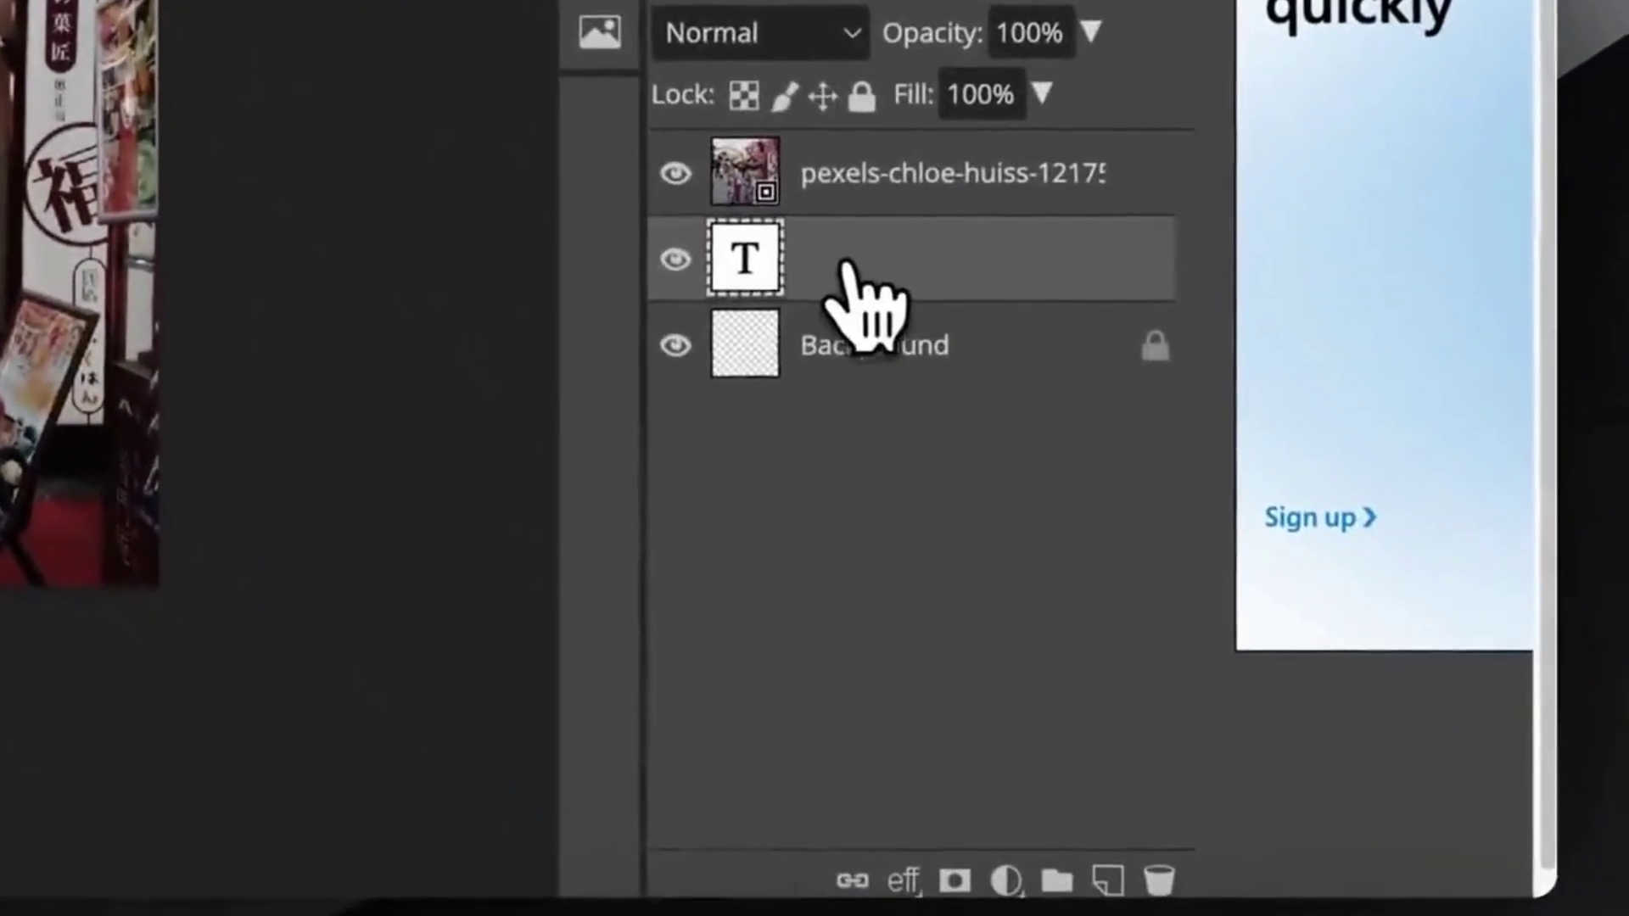
{"action": "right_click", "coordinate": [1307, 684]}
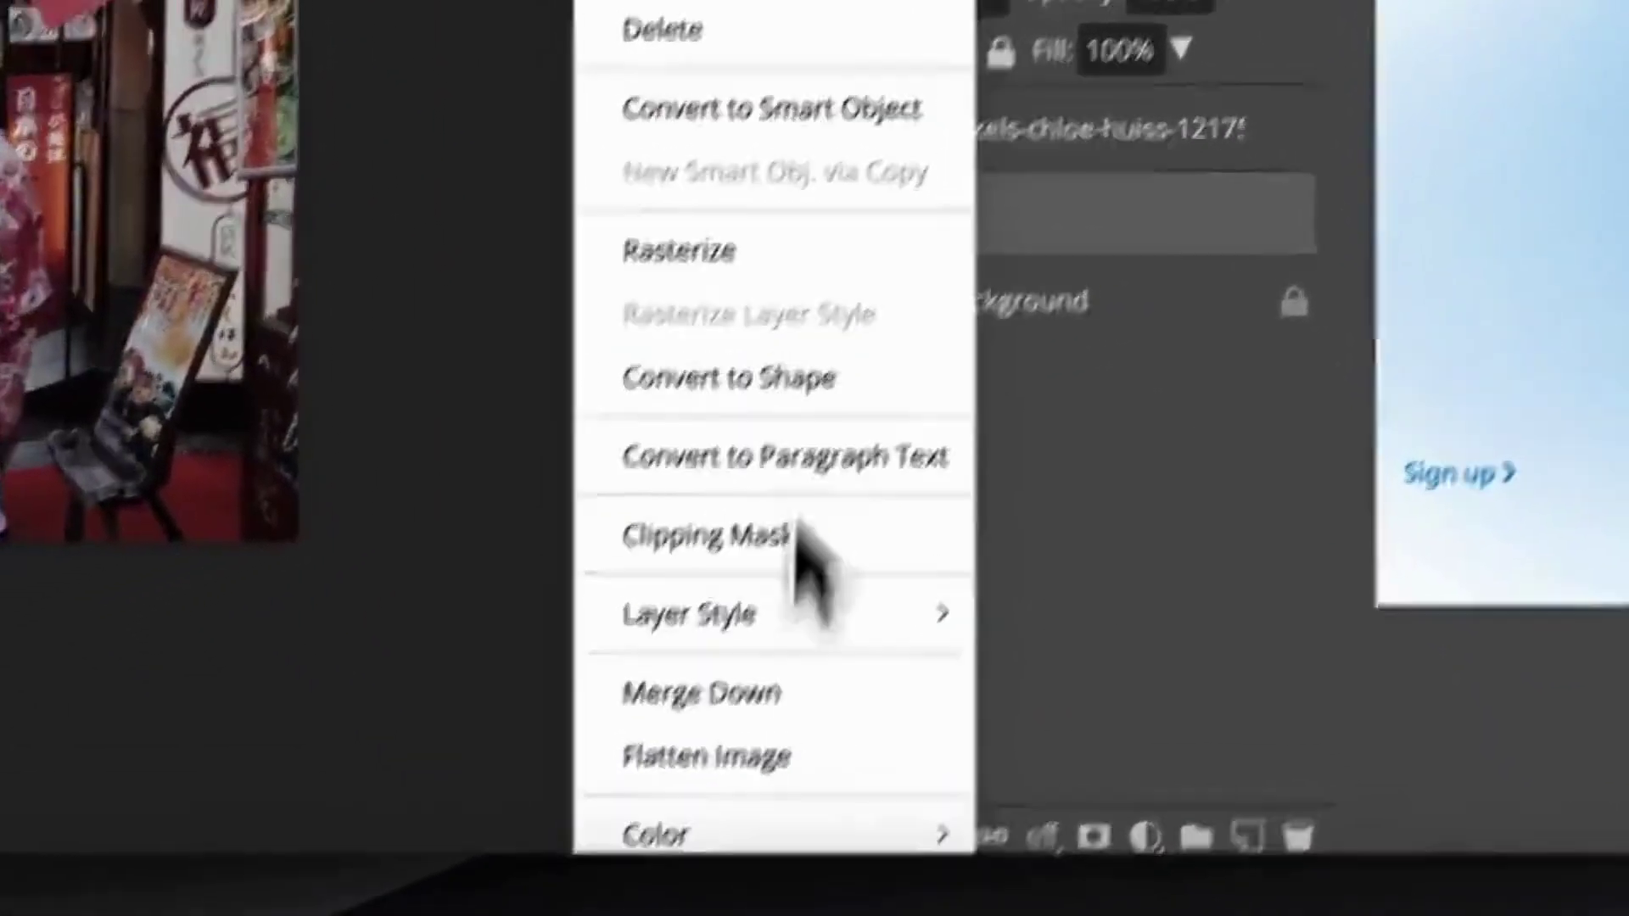
{"action": "left_click", "coordinate": [806, 30]}
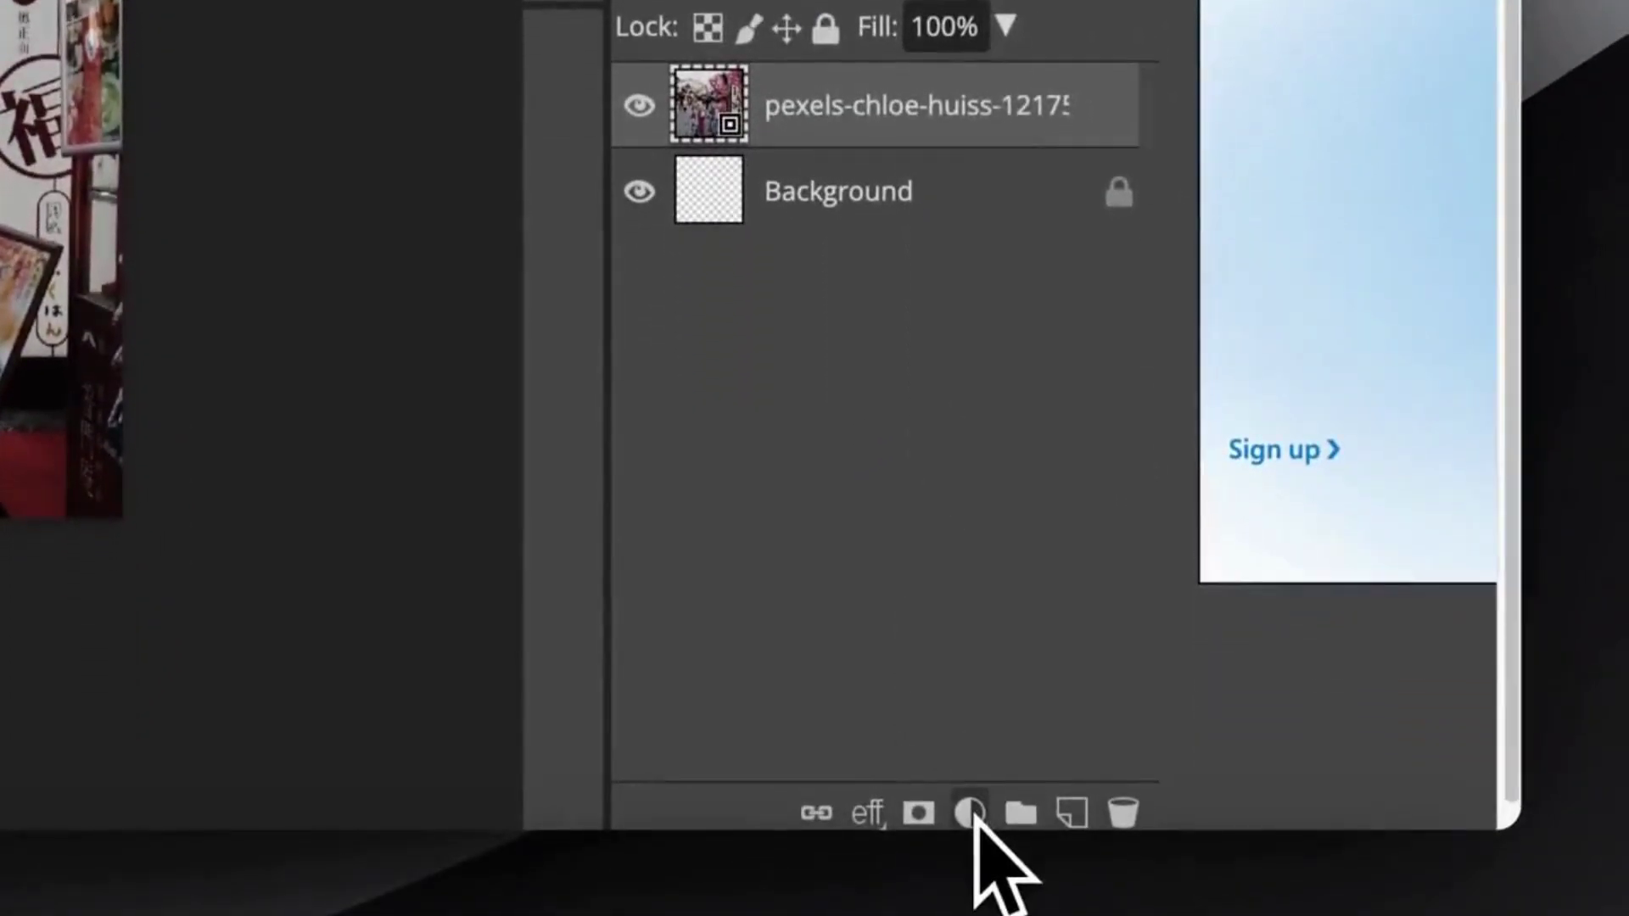
- Add a Brightness/Contrast adjustment layer above the photo with brightness 24 and contrast 24
{"action": "left_click", "coordinate": [971, 813]}
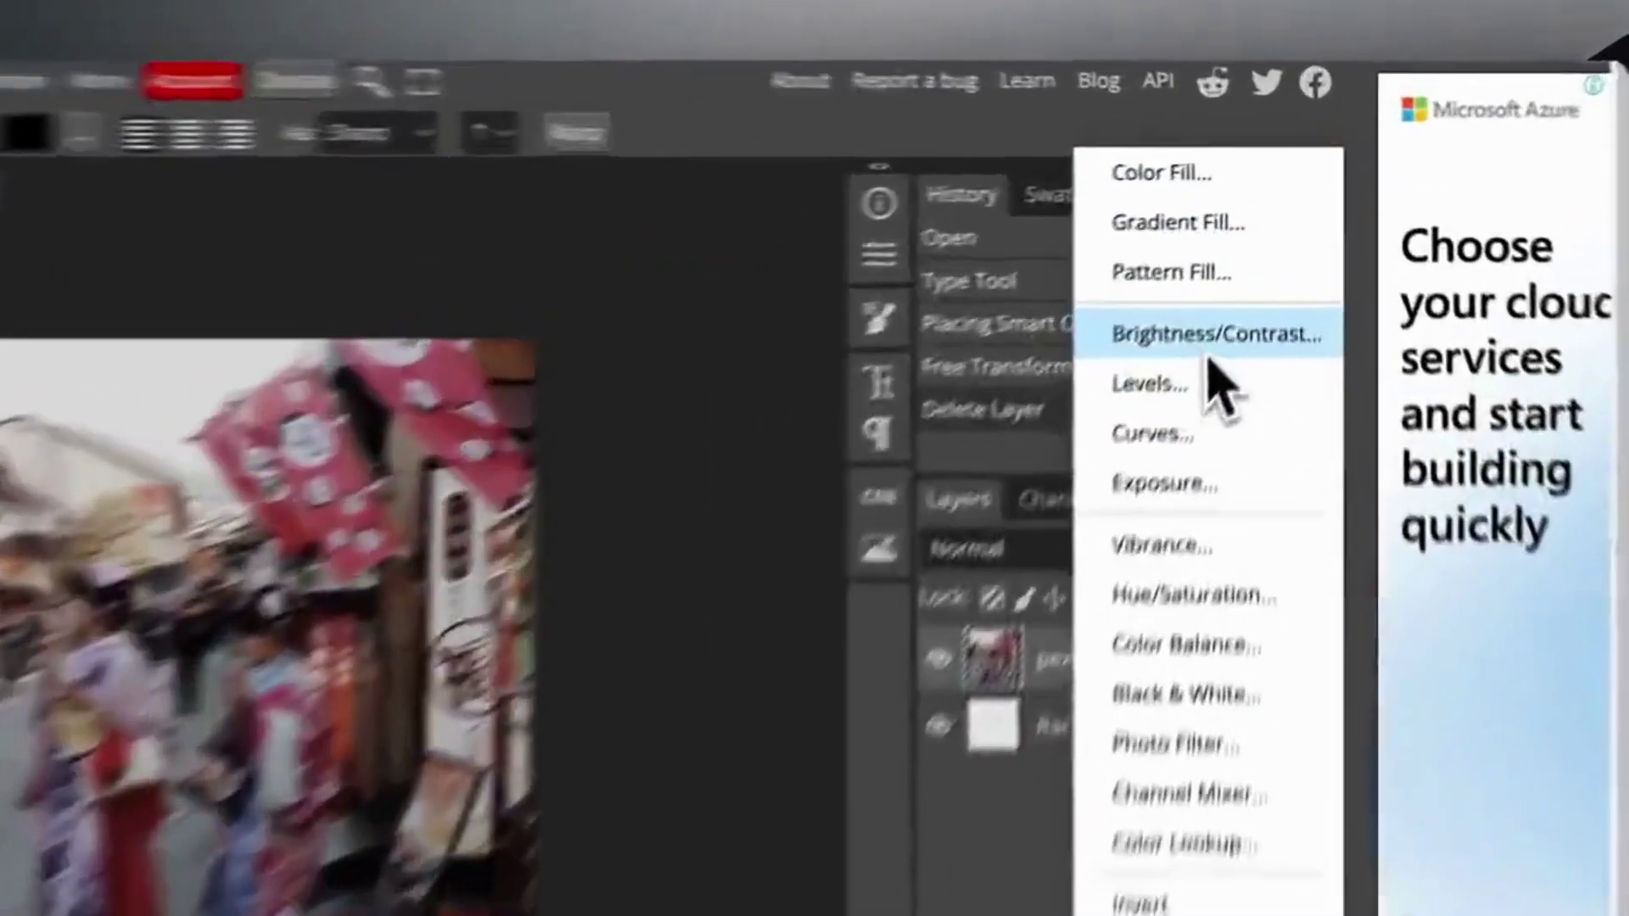
{"action": "left_click", "coordinate": [1240, 259]}
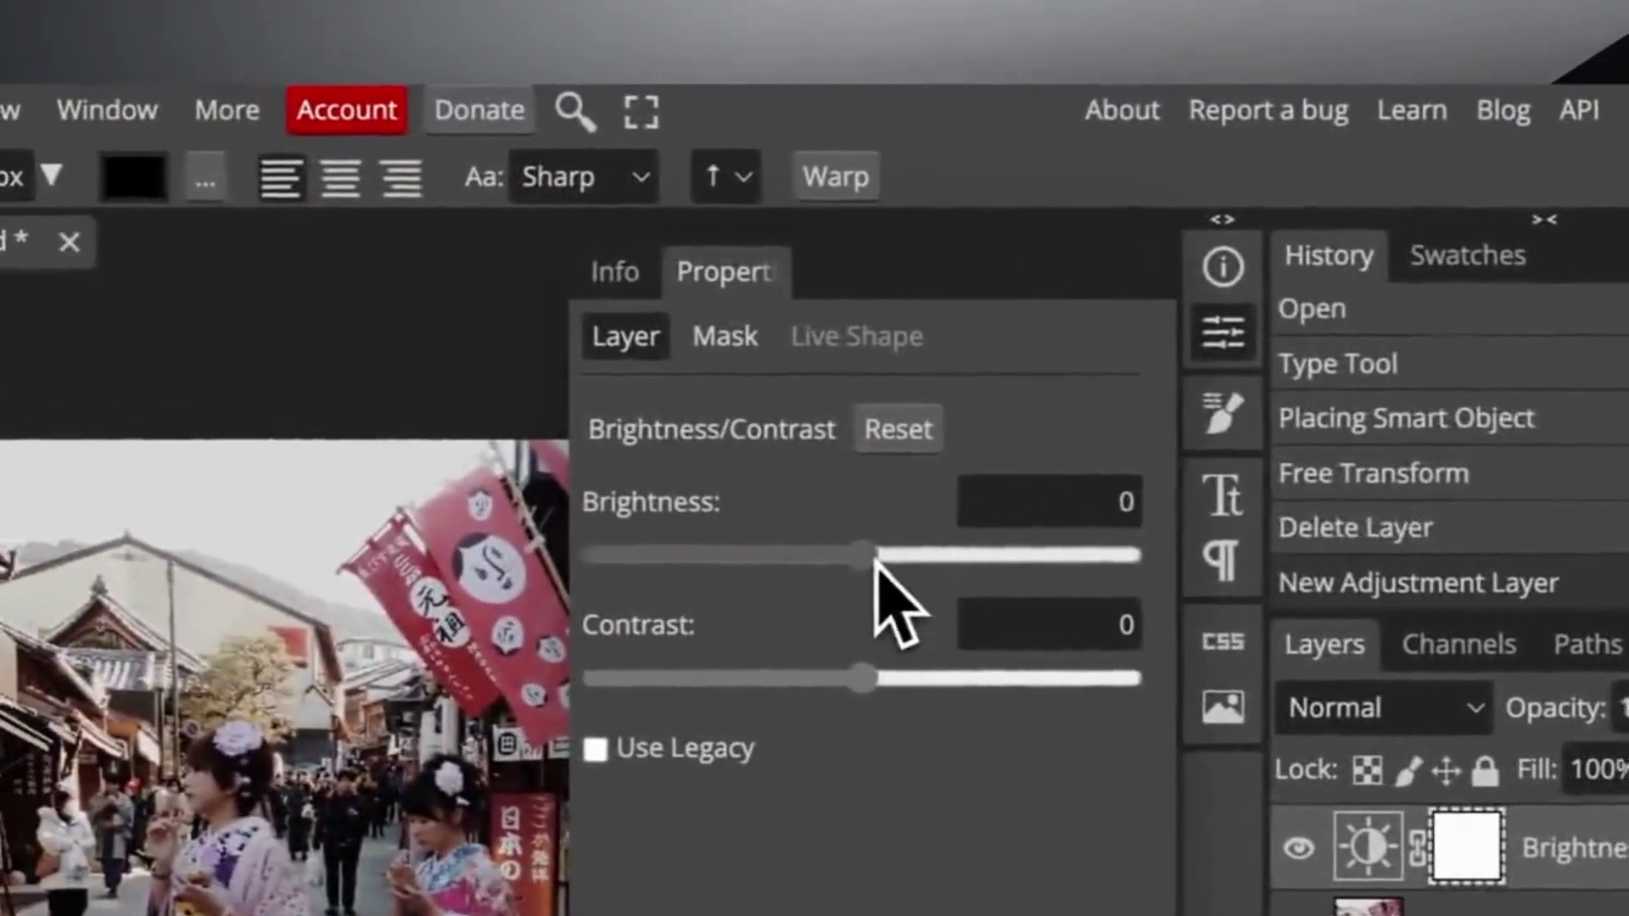
{"action": "left_click_drag", "start_coordinate": [874, 564], "coordinate": [900, 562]}
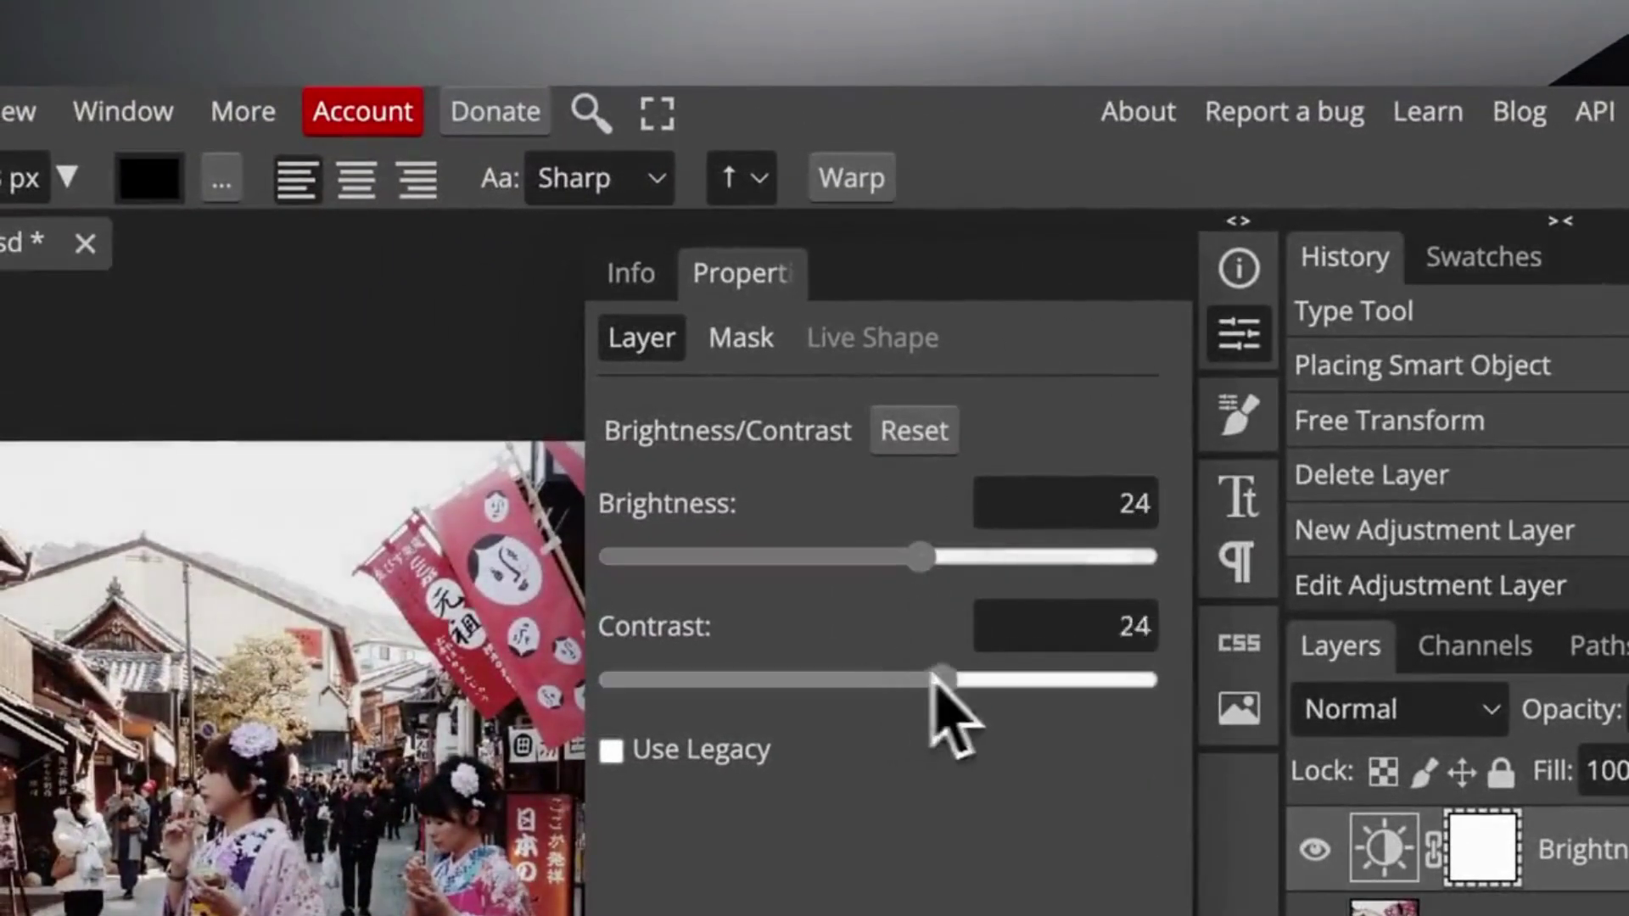
{"action": "left_click_drag", "start_coordinate": [883, 706], "coordinate": [916, 694]}
{"action": "left_click", "coordinate": [741, 338]}
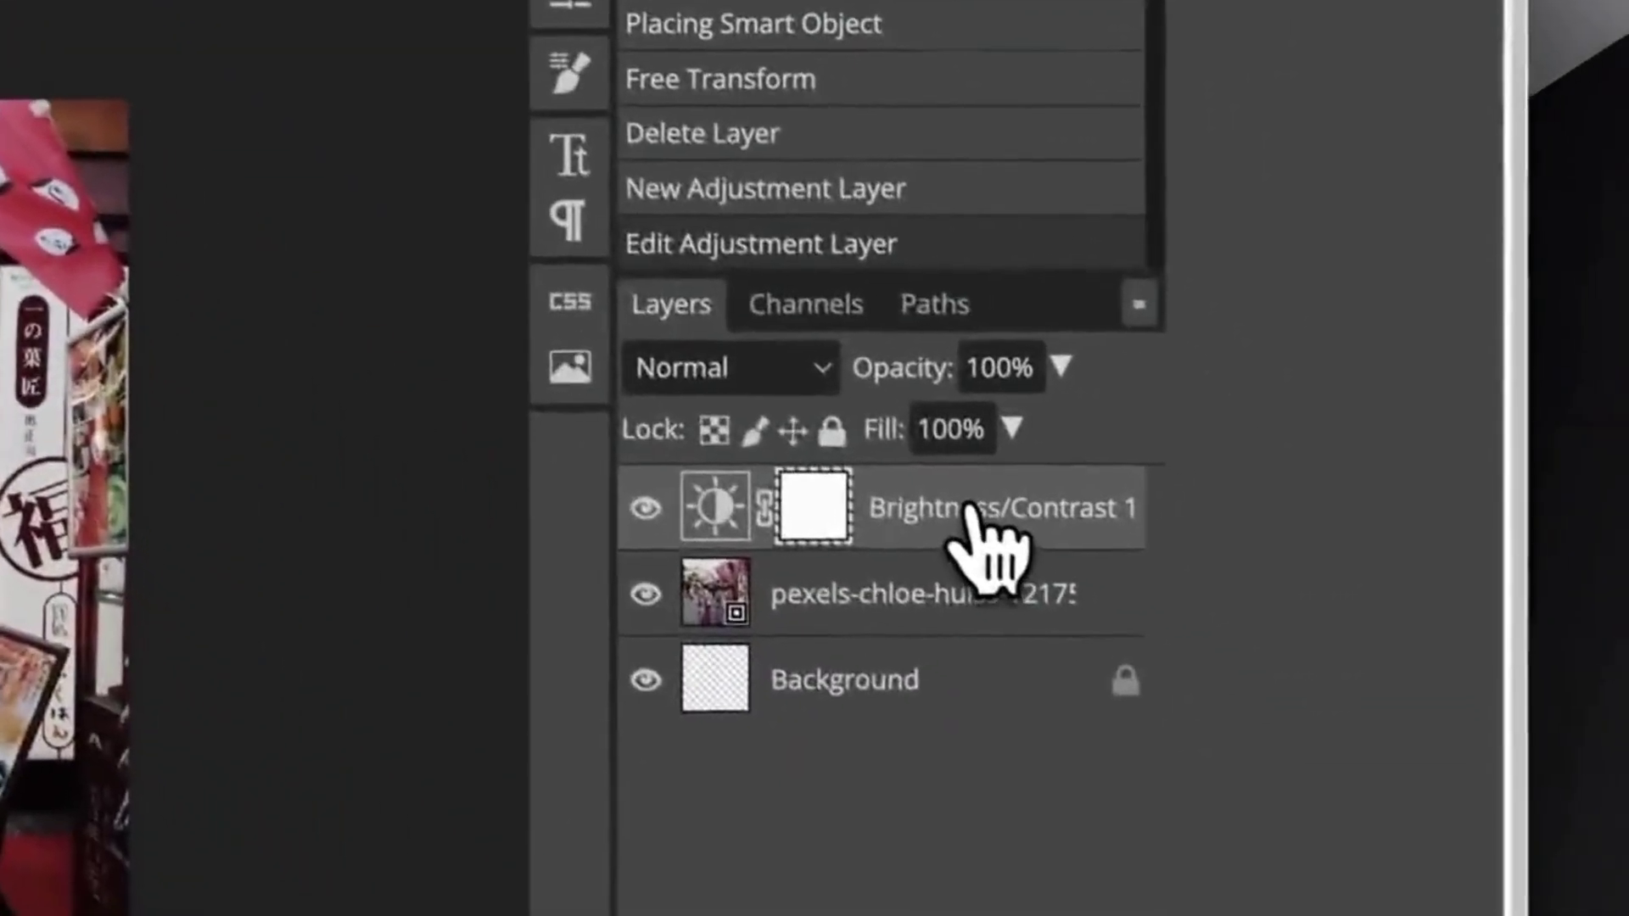
- Delete the Brightness/Contrast adjustment layer above the photo
{"action": "right_click", "coordinate": [1583, 849]}
{"action": "left_click", "coordinate": [851, 422]}
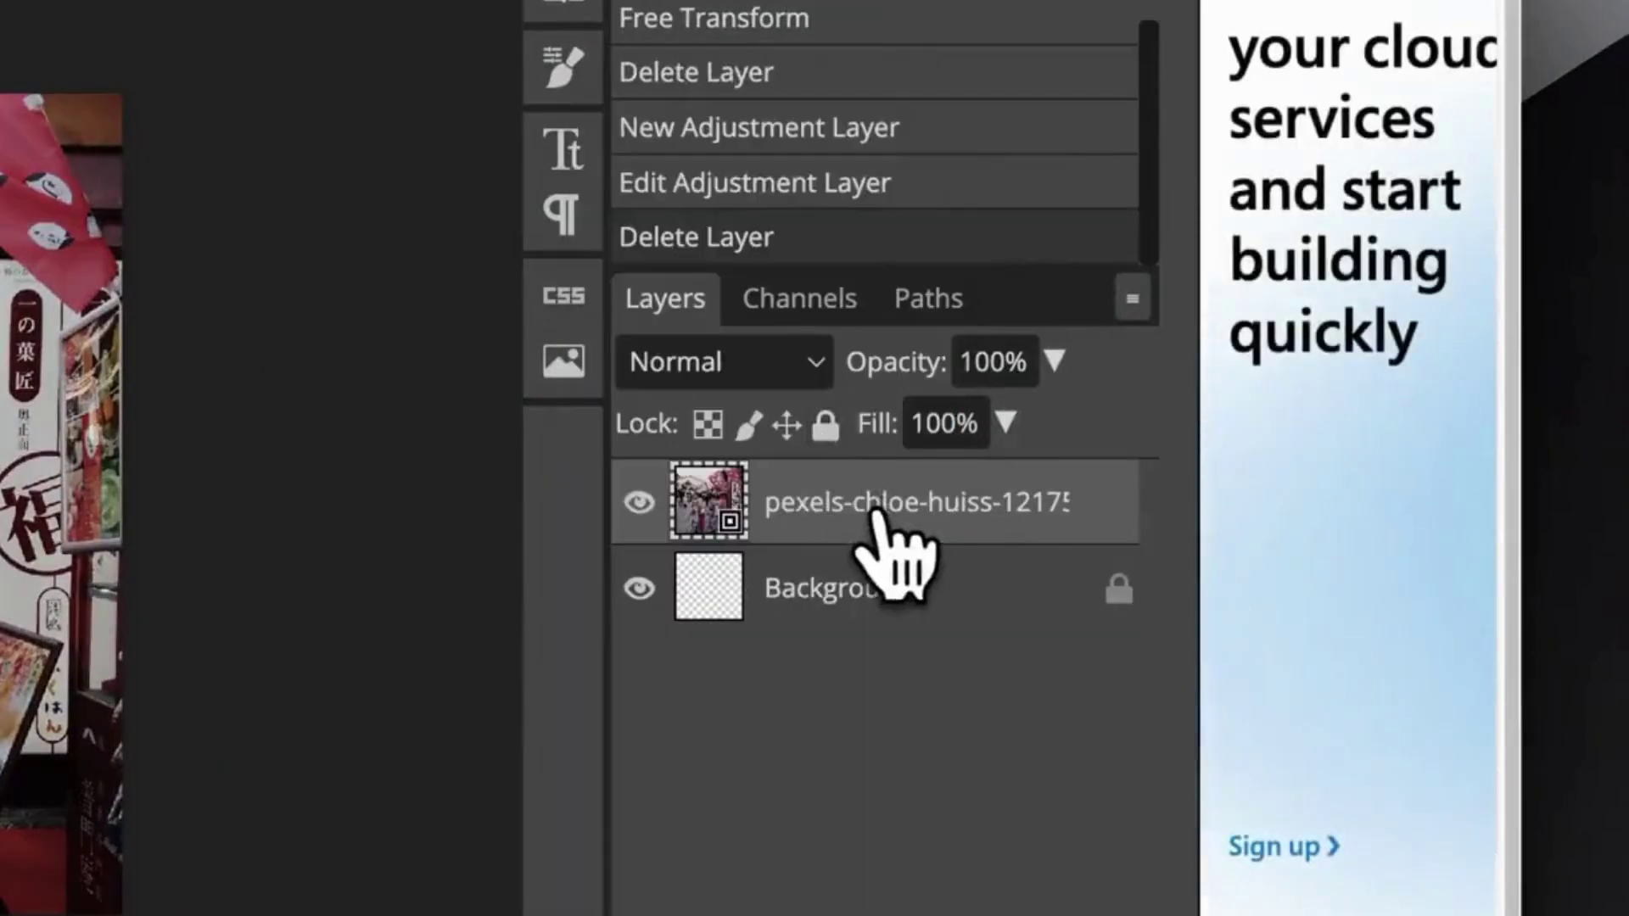
{"action": "right_click", "coordinate": [891, 520]}
{"action": "left_click", "coordinate": [908, 556]}
- Add a Curves adjustment layer with lowered shadows, a midtone point at 116/123 and a highlight point at 188/196
{"action": "left_click", "coordinate": [985, 818]}
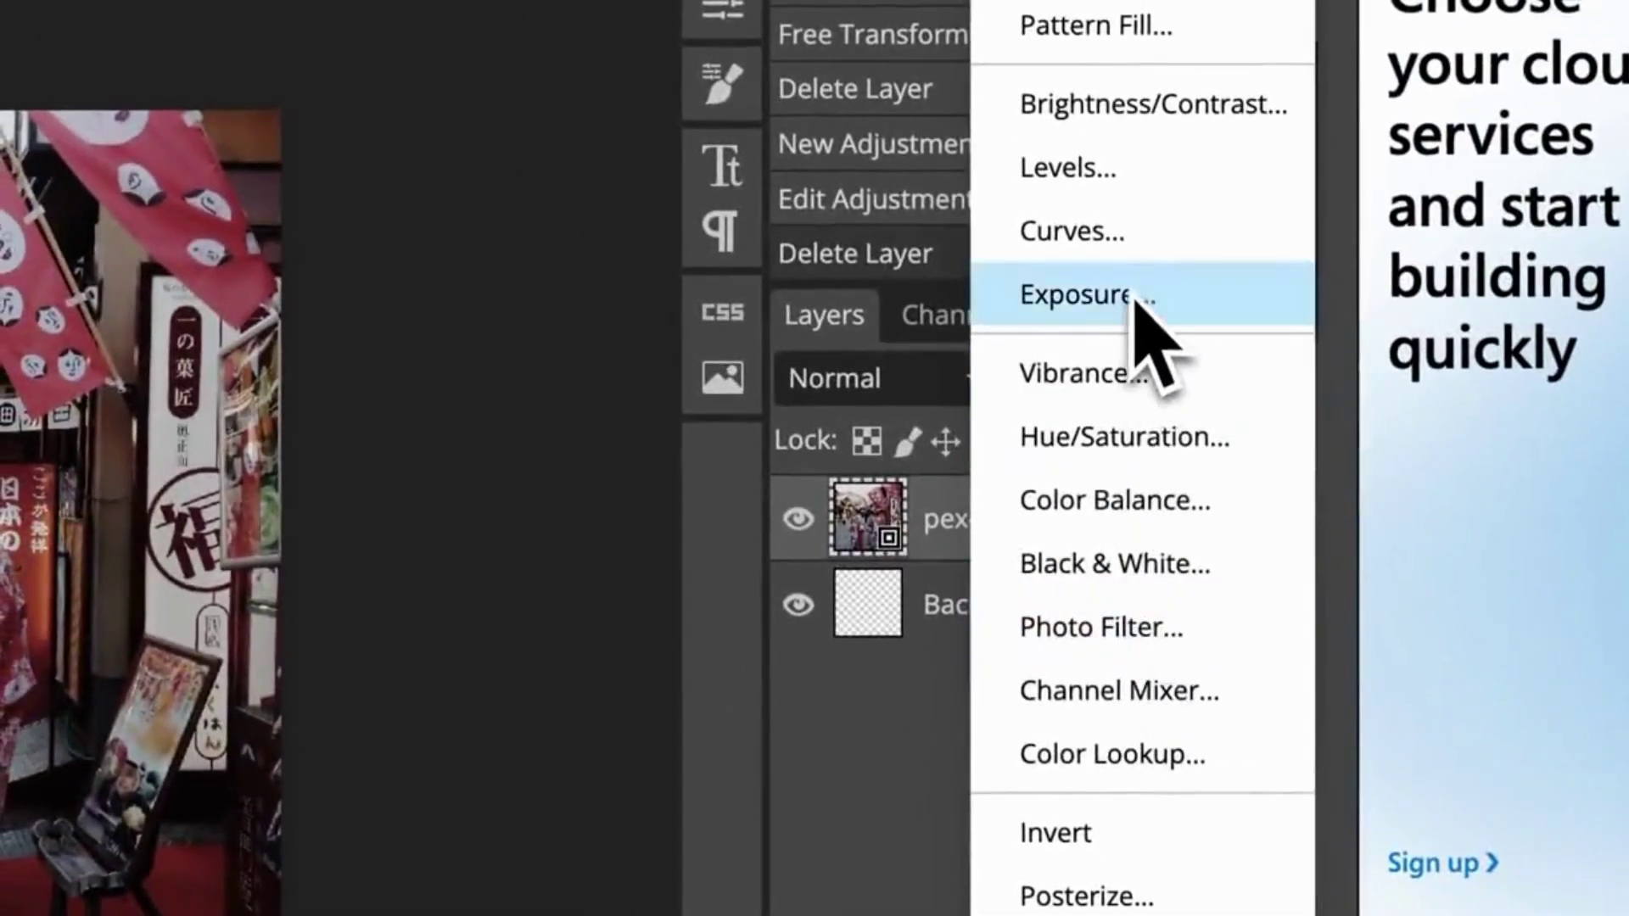
{"action": "left_click", "coordinate": [1094, 231]}
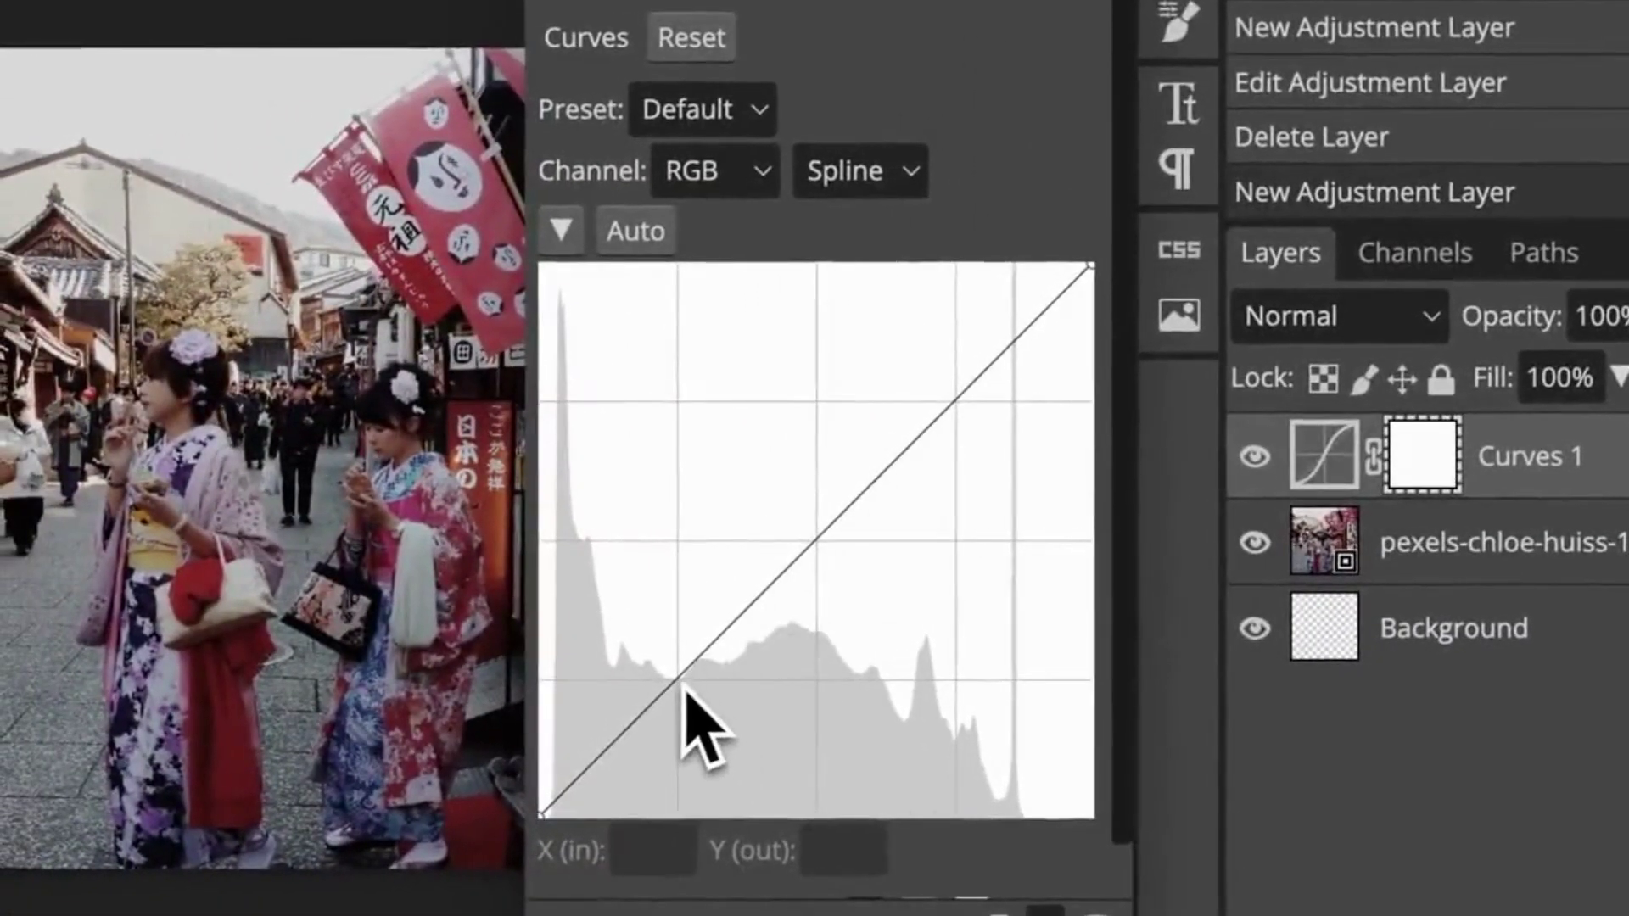
{"action": "left_click_drag", "start_coordinate": [684, 683], "coordinate": [704, 706]}
{"action": "left_click_drag", "start_coordinate": [822, 623], "coordinate": [793, 563]}
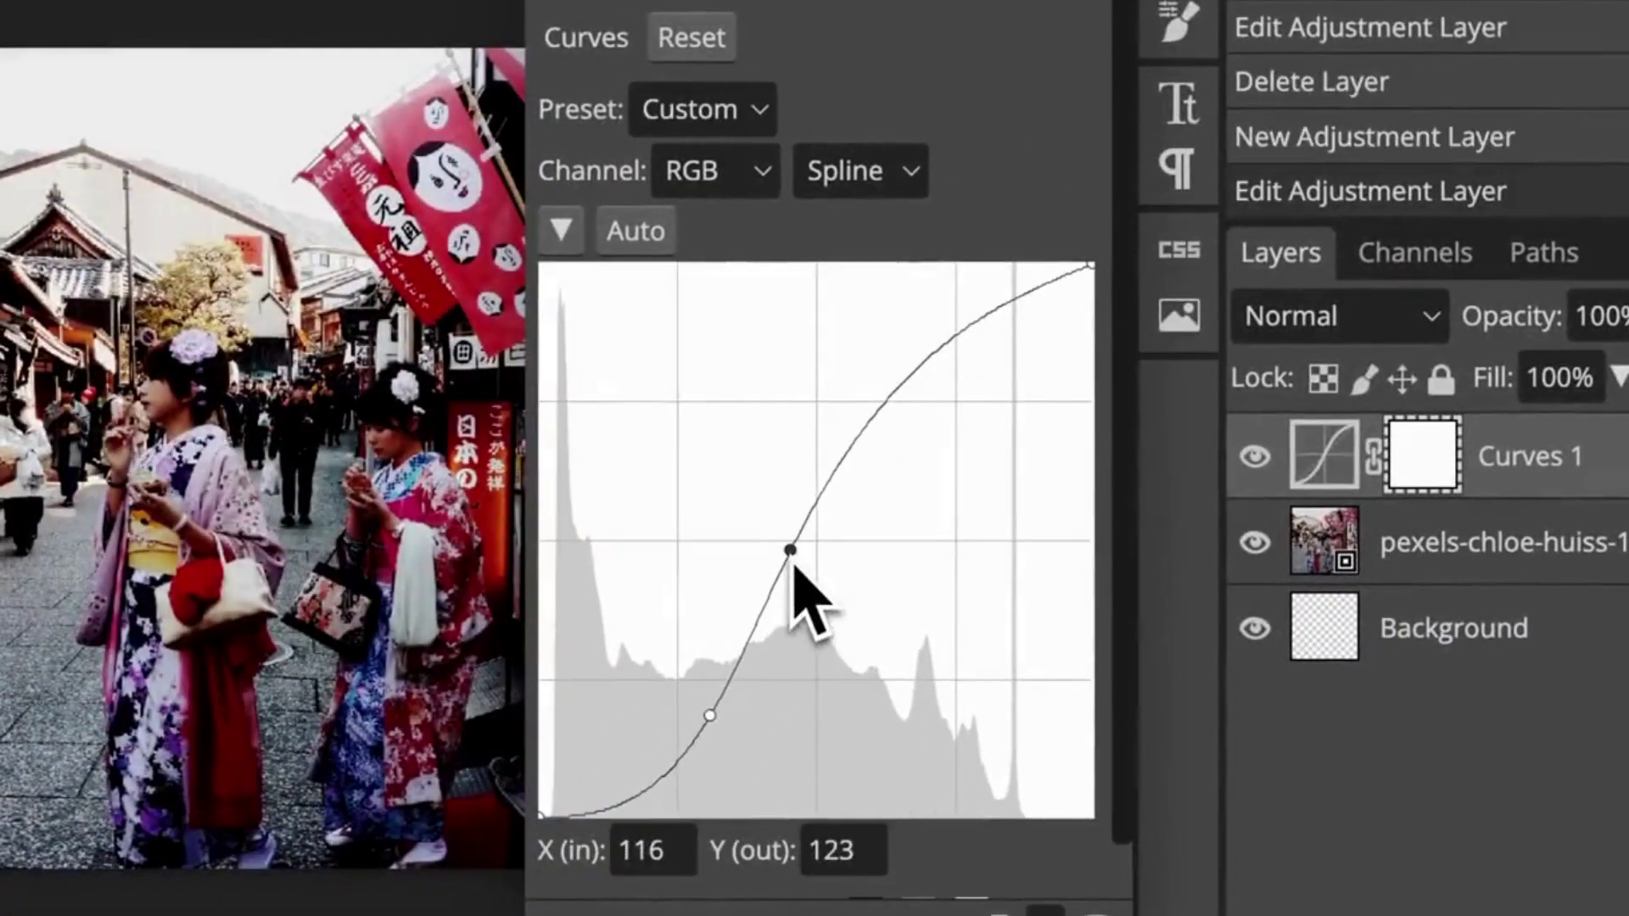
{"action": "left_click_drag", "start_coordinate": [934, 367], "coordinate": [950, 399]}
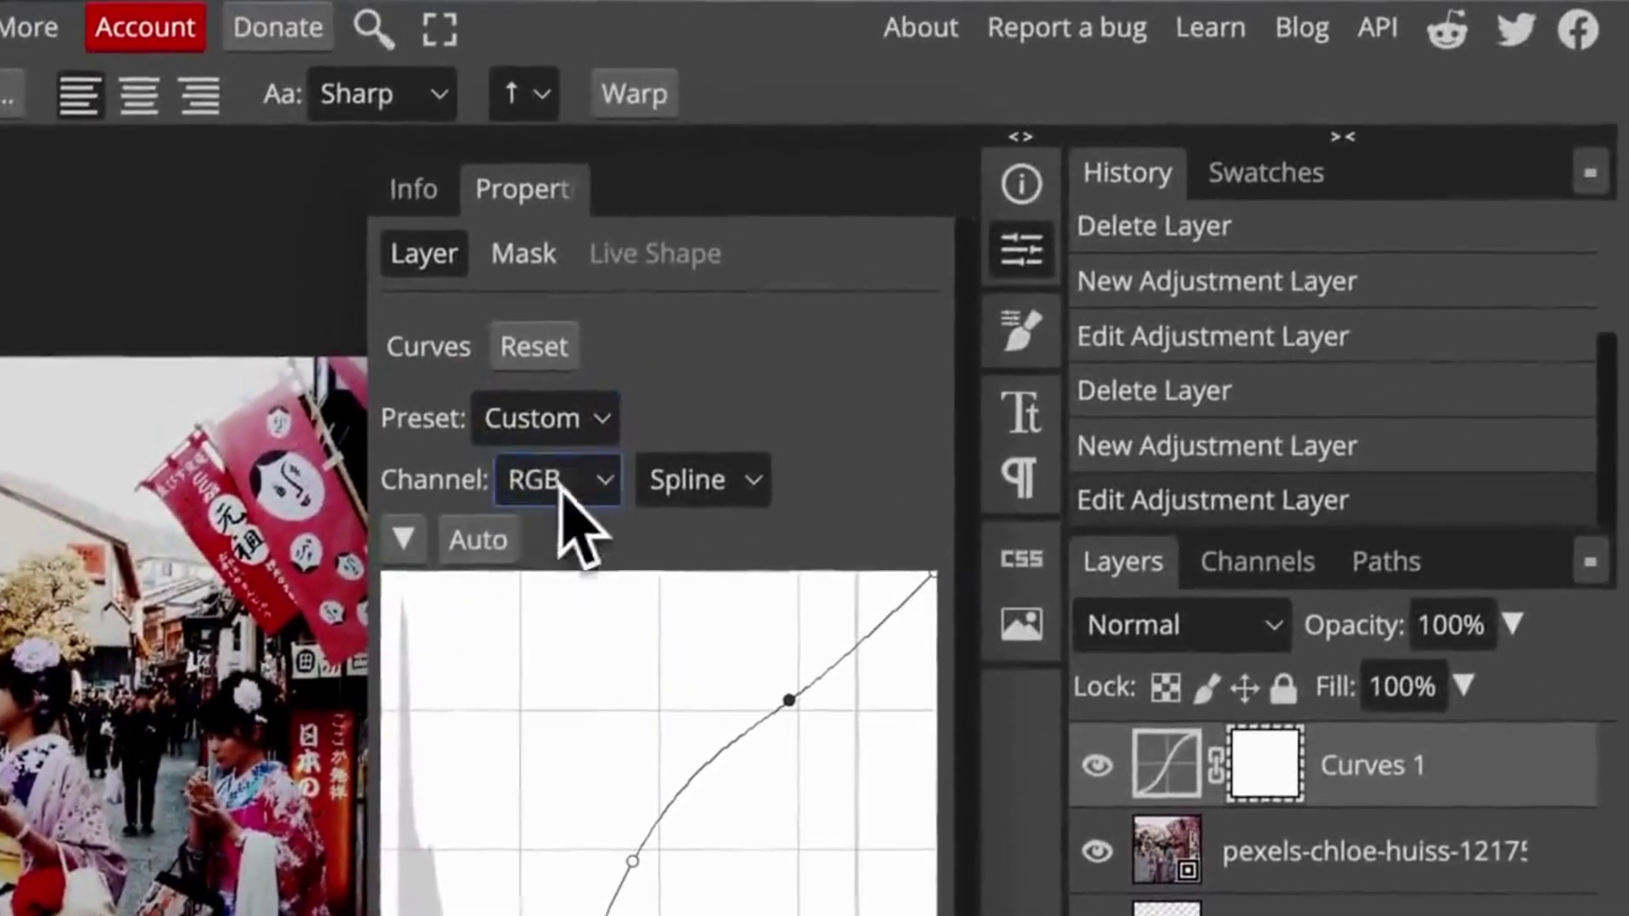
{"action": "left_click", "coordinate": [739, 173]}
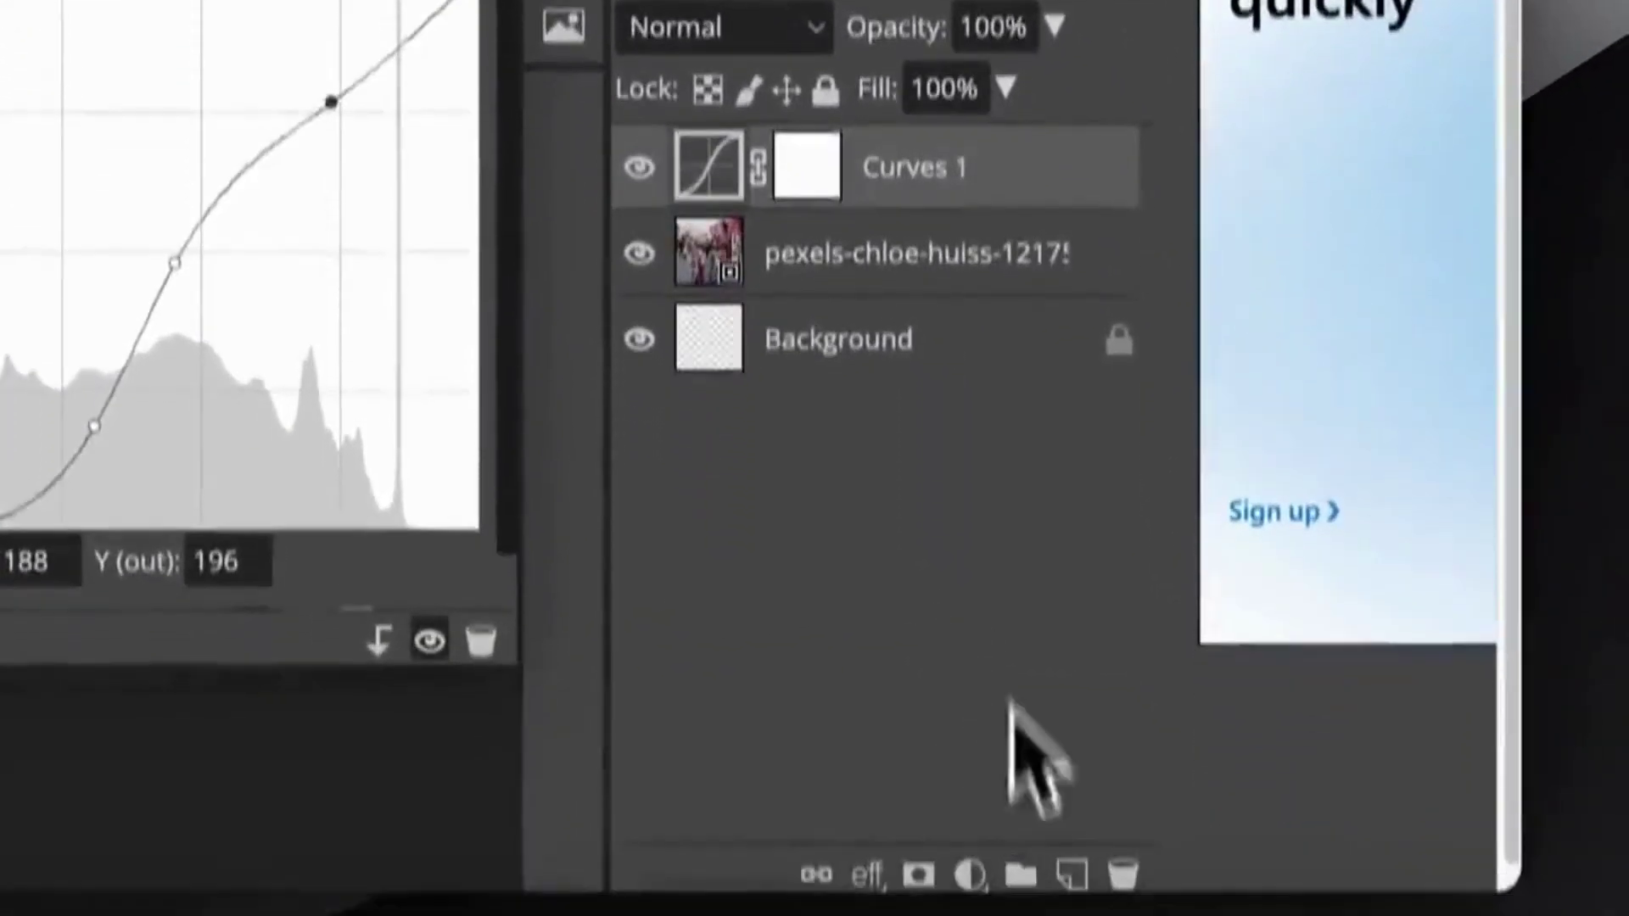
- Add a Photo Filter adjustment layer between the photo and Curves 1, with density set to 86%
{"action": "key", "text": "alt+bracketleft"}
{"action": "left_click", "coordinate": [970, 847]}
{"action": "left_click", "coordinate": [954, 259]}
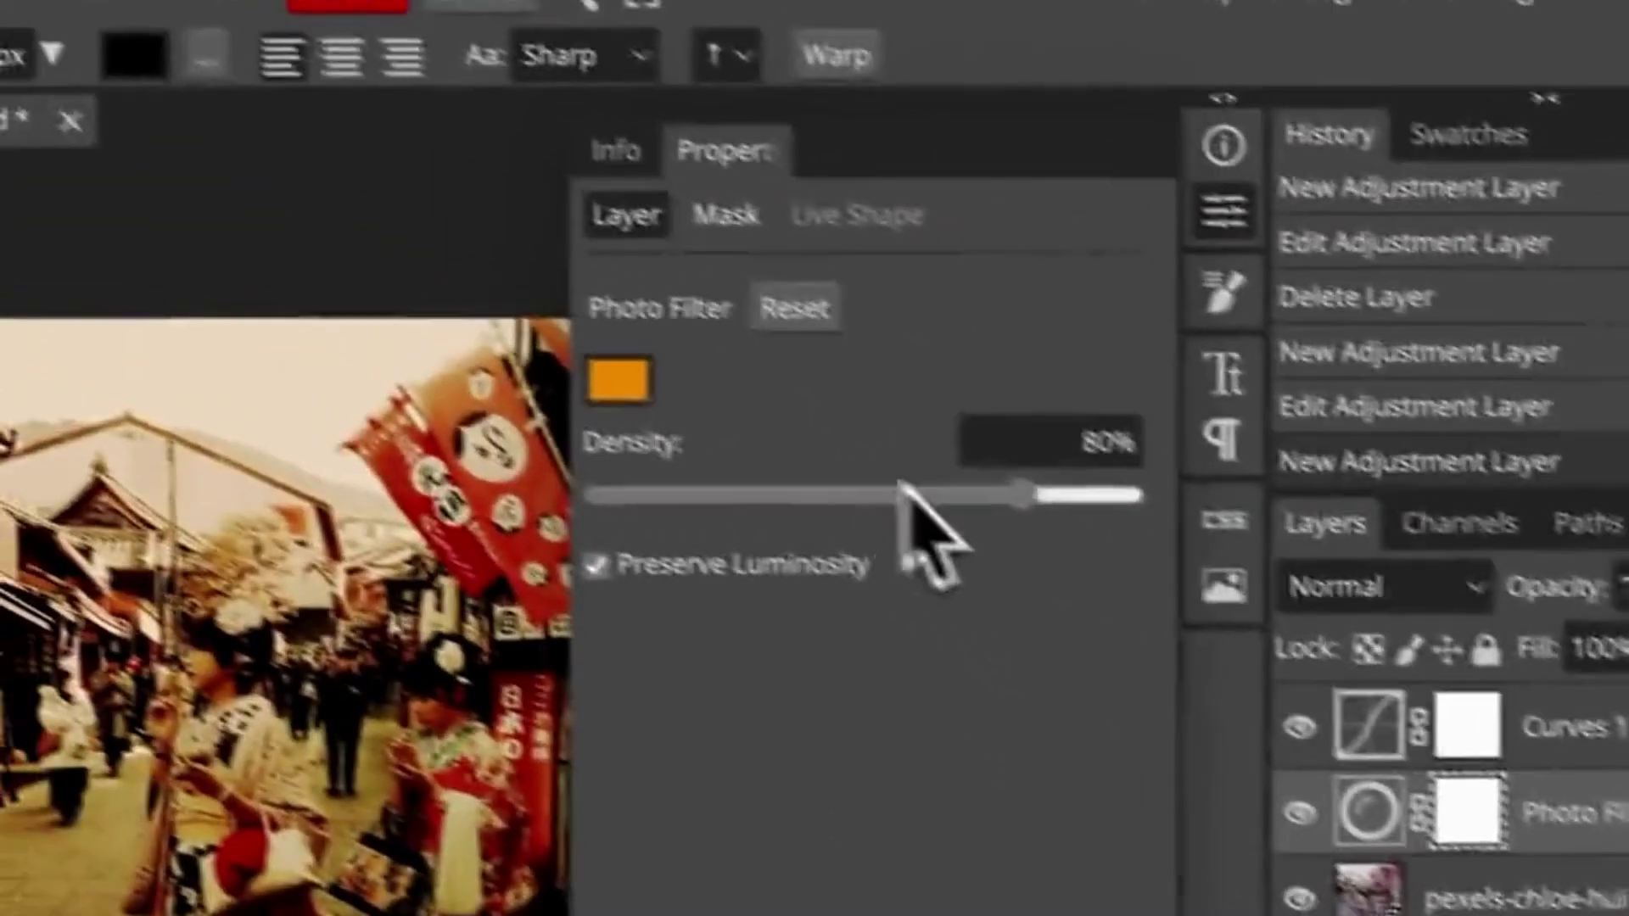
{"action": "left_click_drag", "start_coordinate": [899, 485], "coordinate": [1048, 503]}
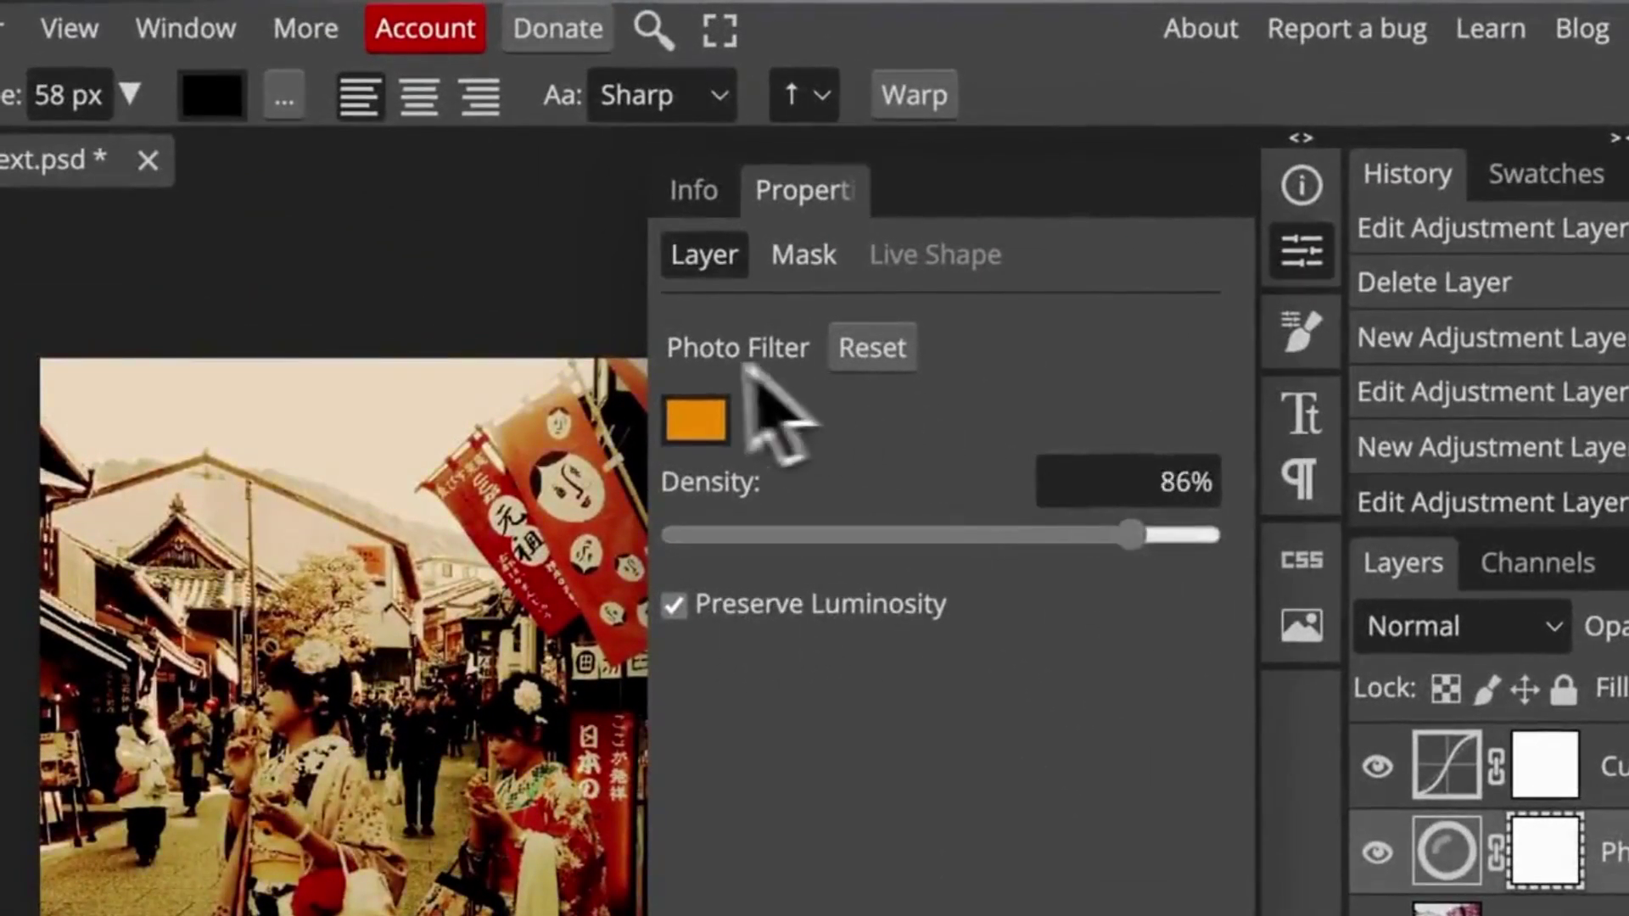
- Change the Photo Filter colour to blue (RGB 91, 100, 234) and lower its density
{"action": "left_click", "coordinate": [695, 420]}
{"action": "left_click_drag", "start_coordinate": [271, 364], "coordinate": [1412, 329]}
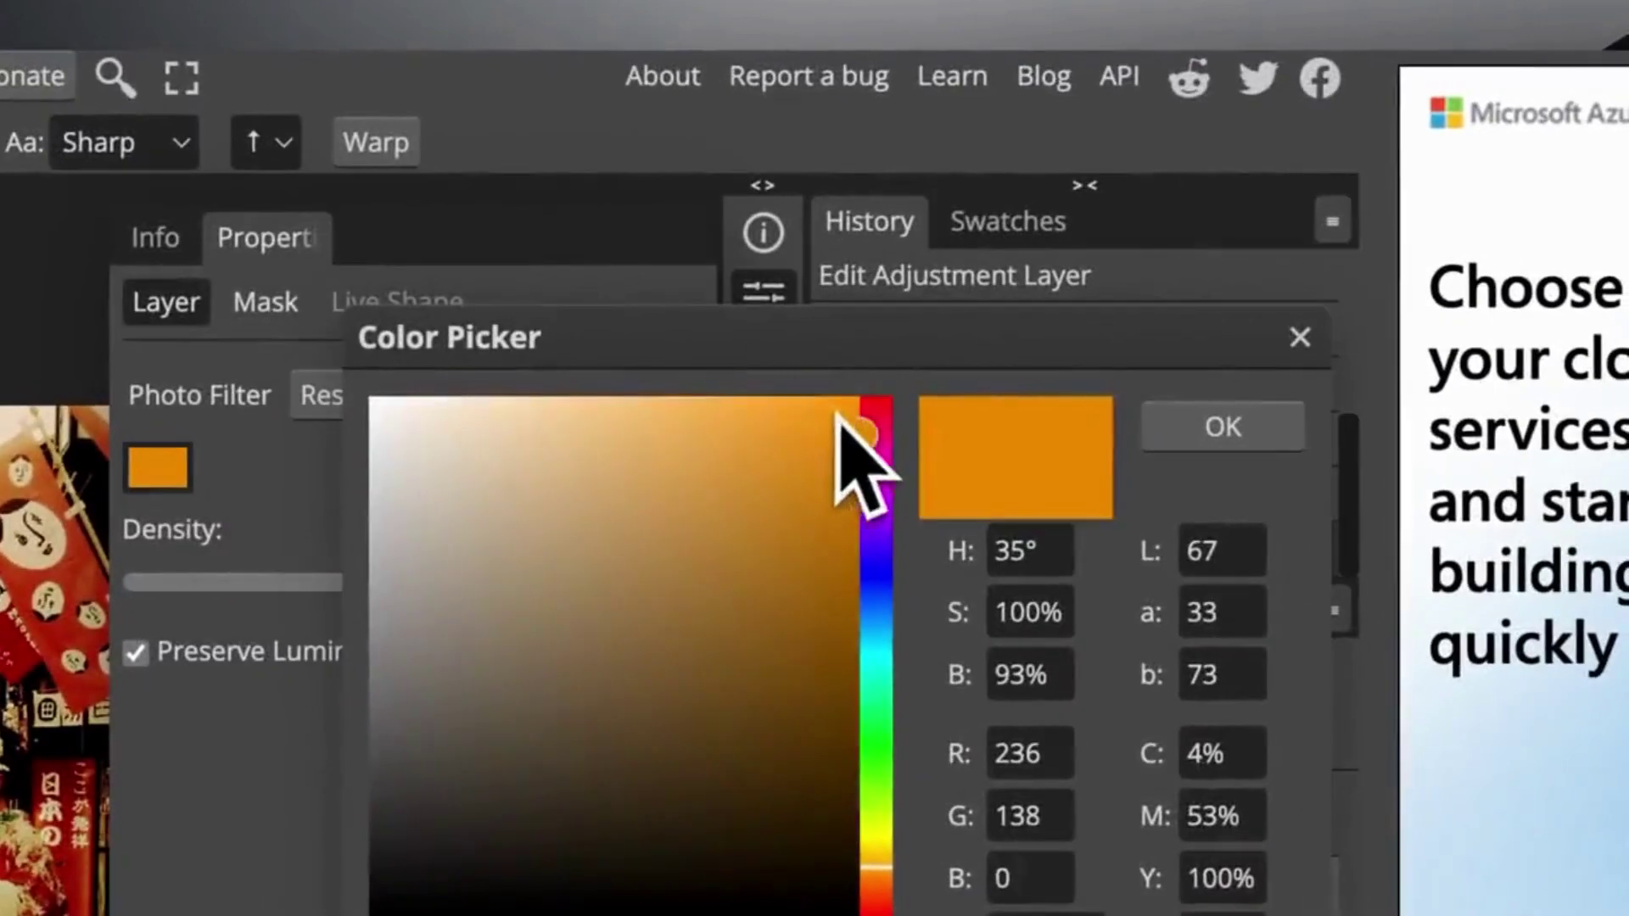
{"action": "left_click", "coordinate": [876, 432]}
{"action": "left_click", "coordinate": [886, 552]}
{"action": "left_click", "coordinate": [874, 405]}
{"action": "left_click", "coordinate": [769, 447]}
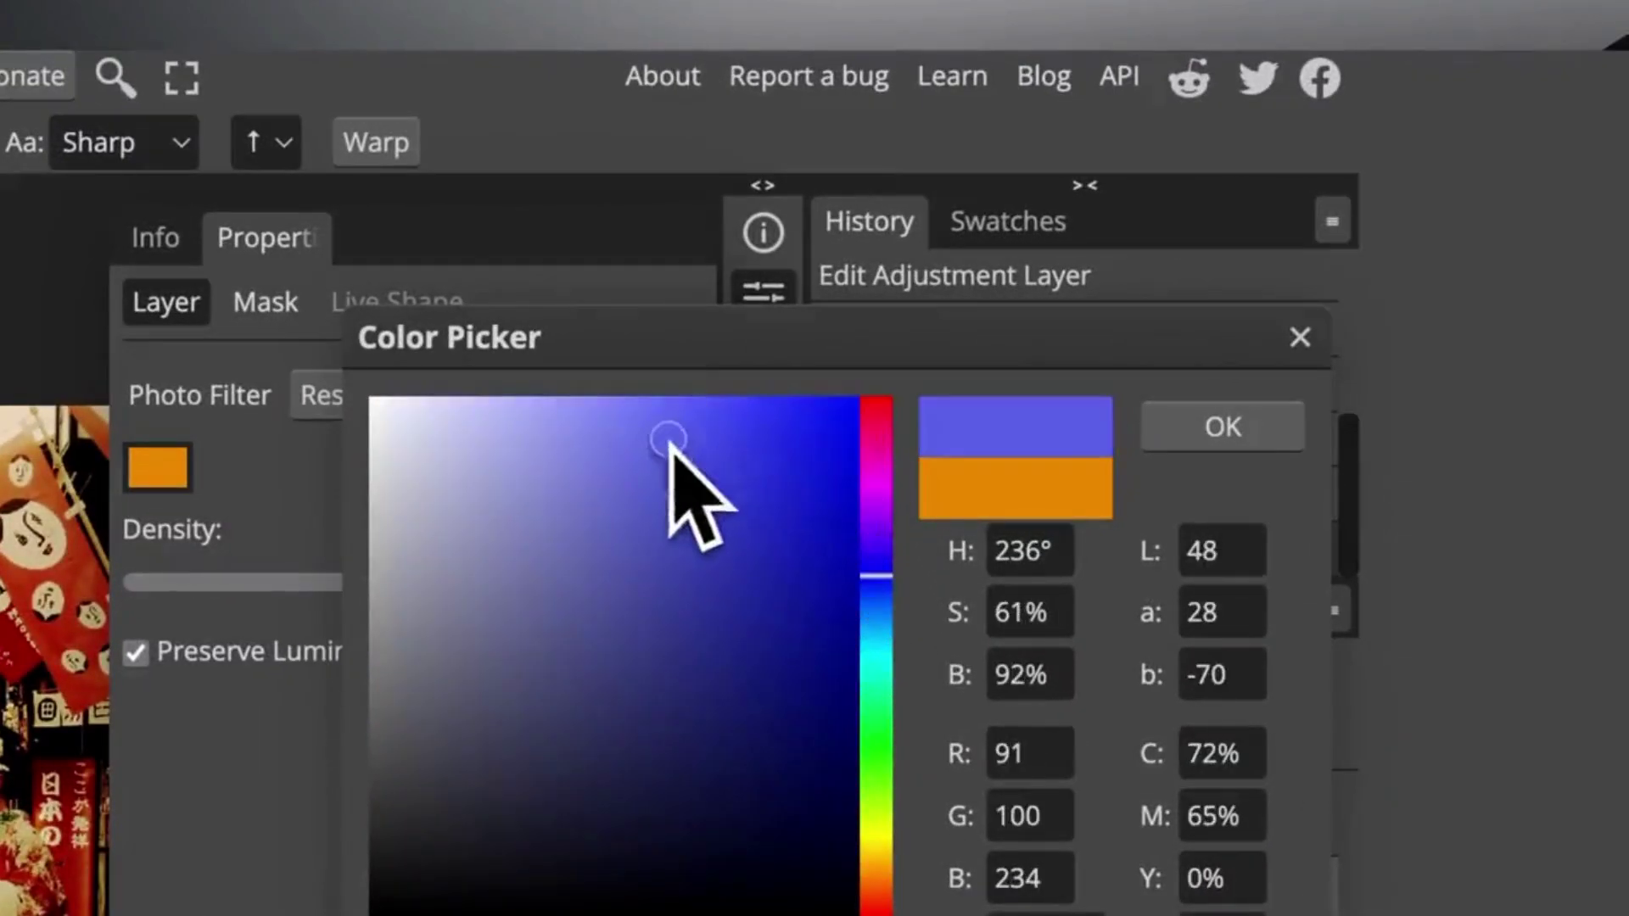
{"action": "left_click", "coordinate": [1223, 427]}
{"action": "left_click_drag", "start_coordinate": [280, 583], "coordinate": [264, 611]}
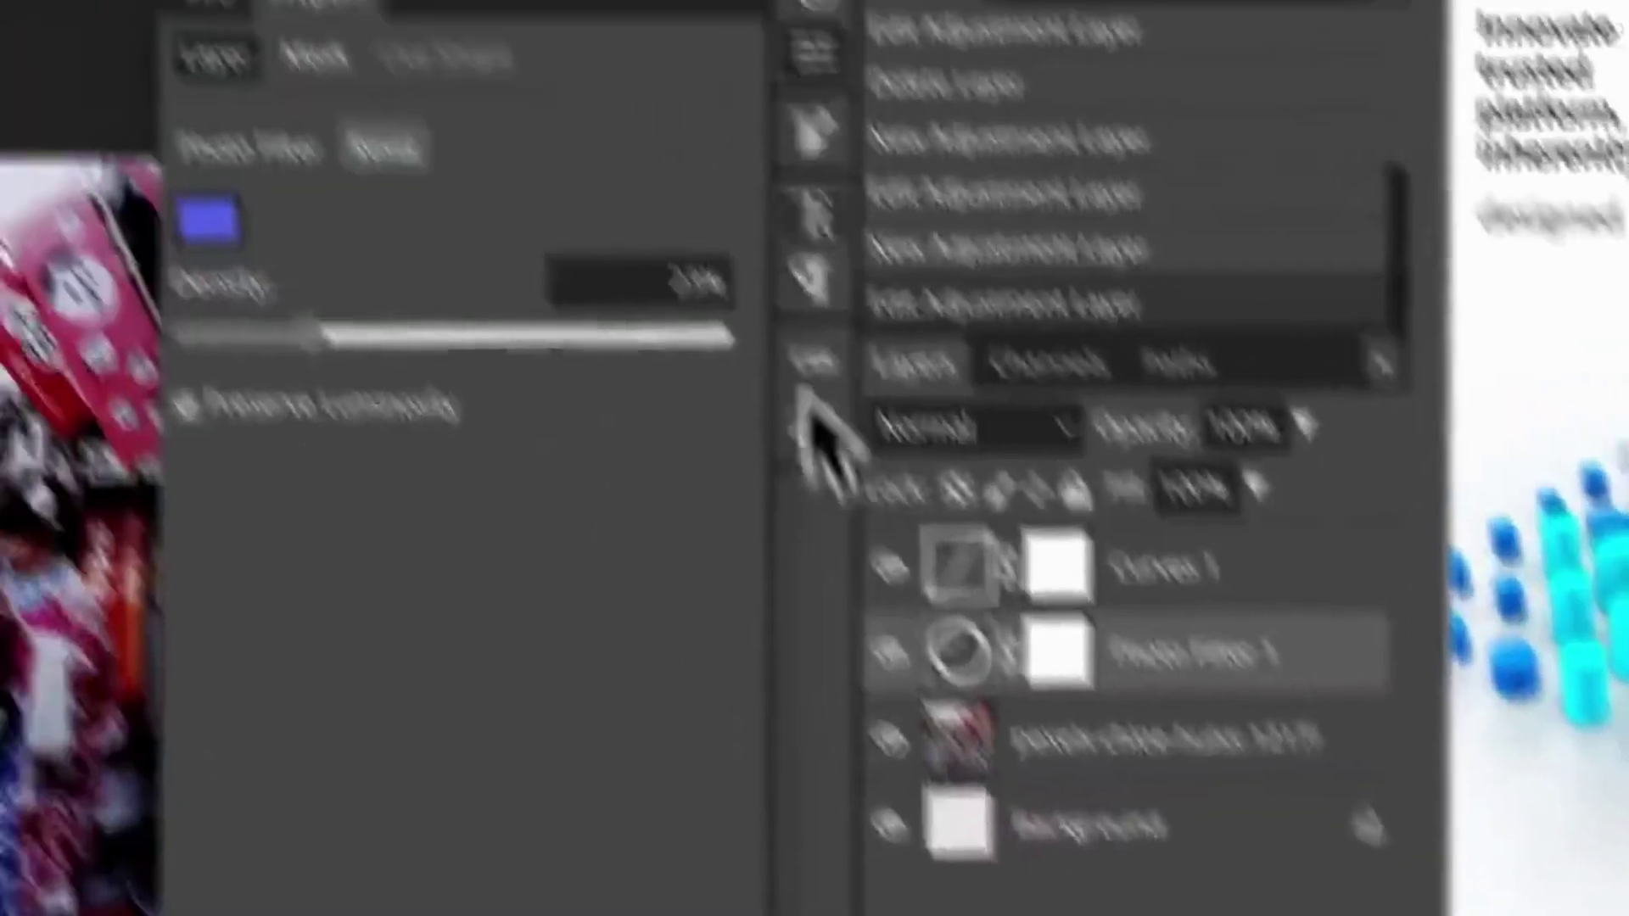
{"action": "left_click", "coordinate": [1027, 245]}
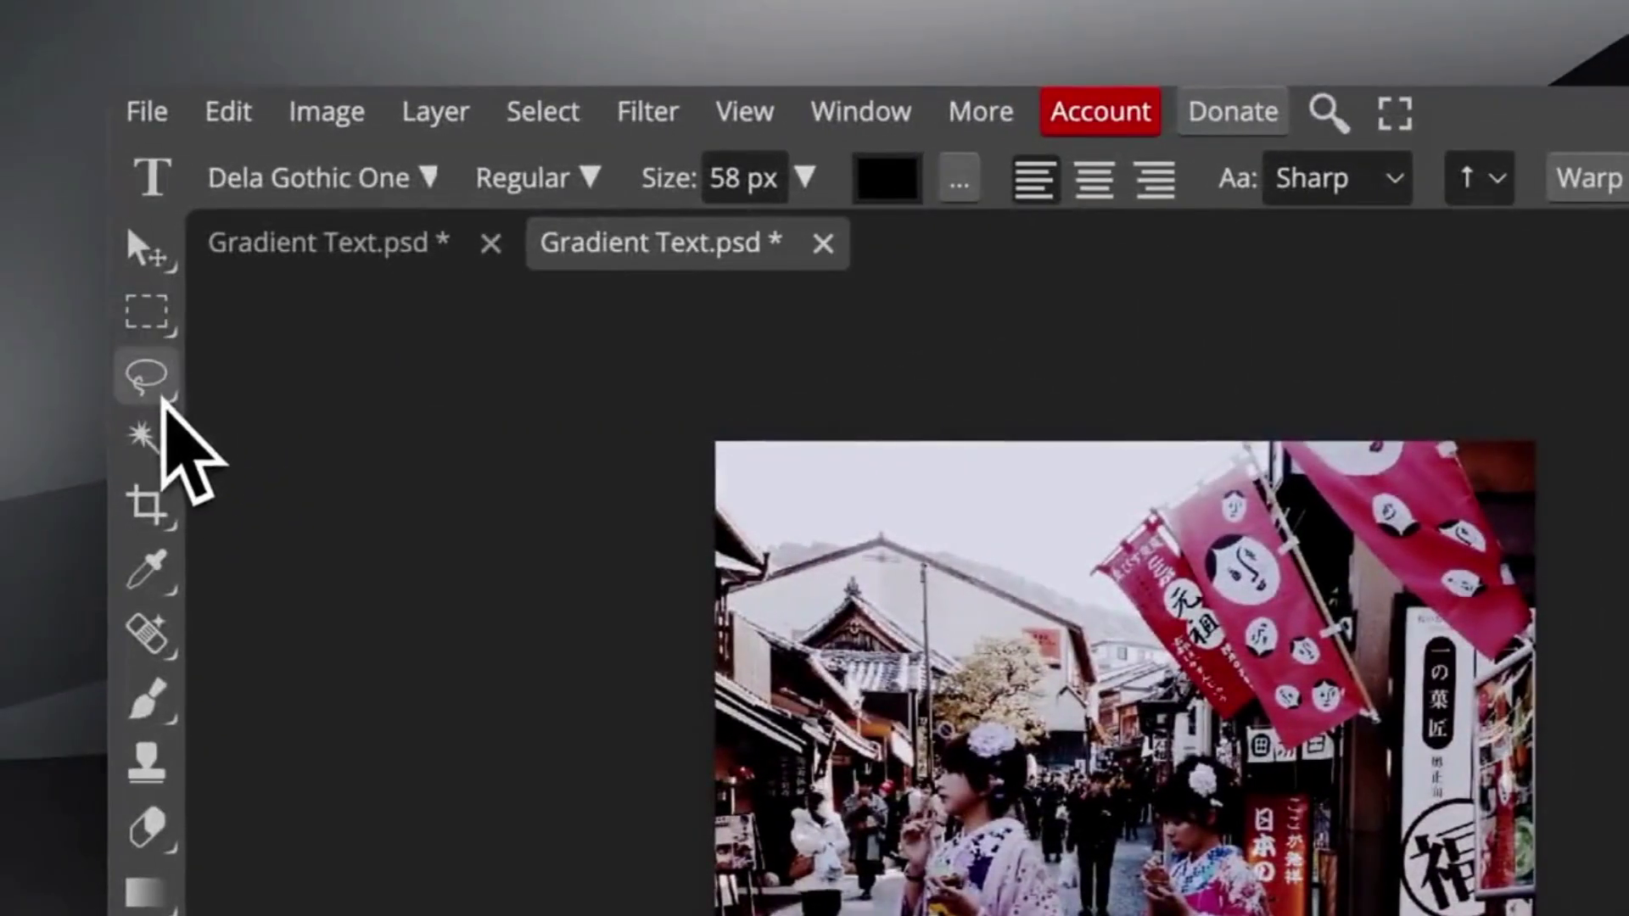
- Switch to the Magnetic Lasso Select tool for selecting along the edges of the kimono figures
{"action": "left_click", "coordinate": [159, 392]}
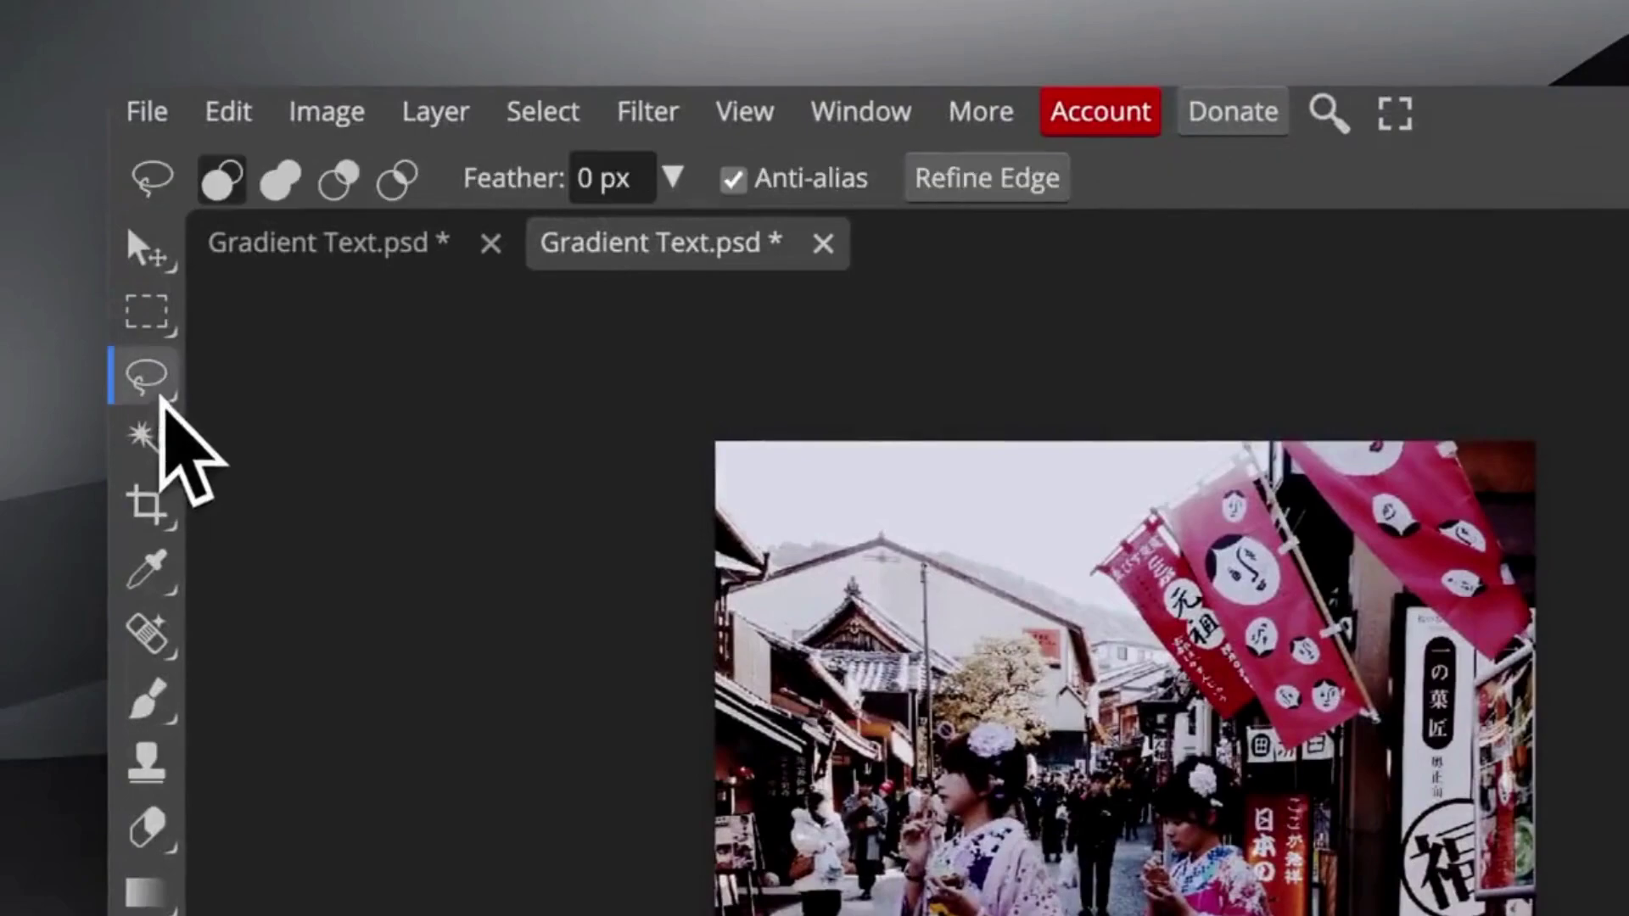
{"action": "right_click", "coordinate": [164, 402]}
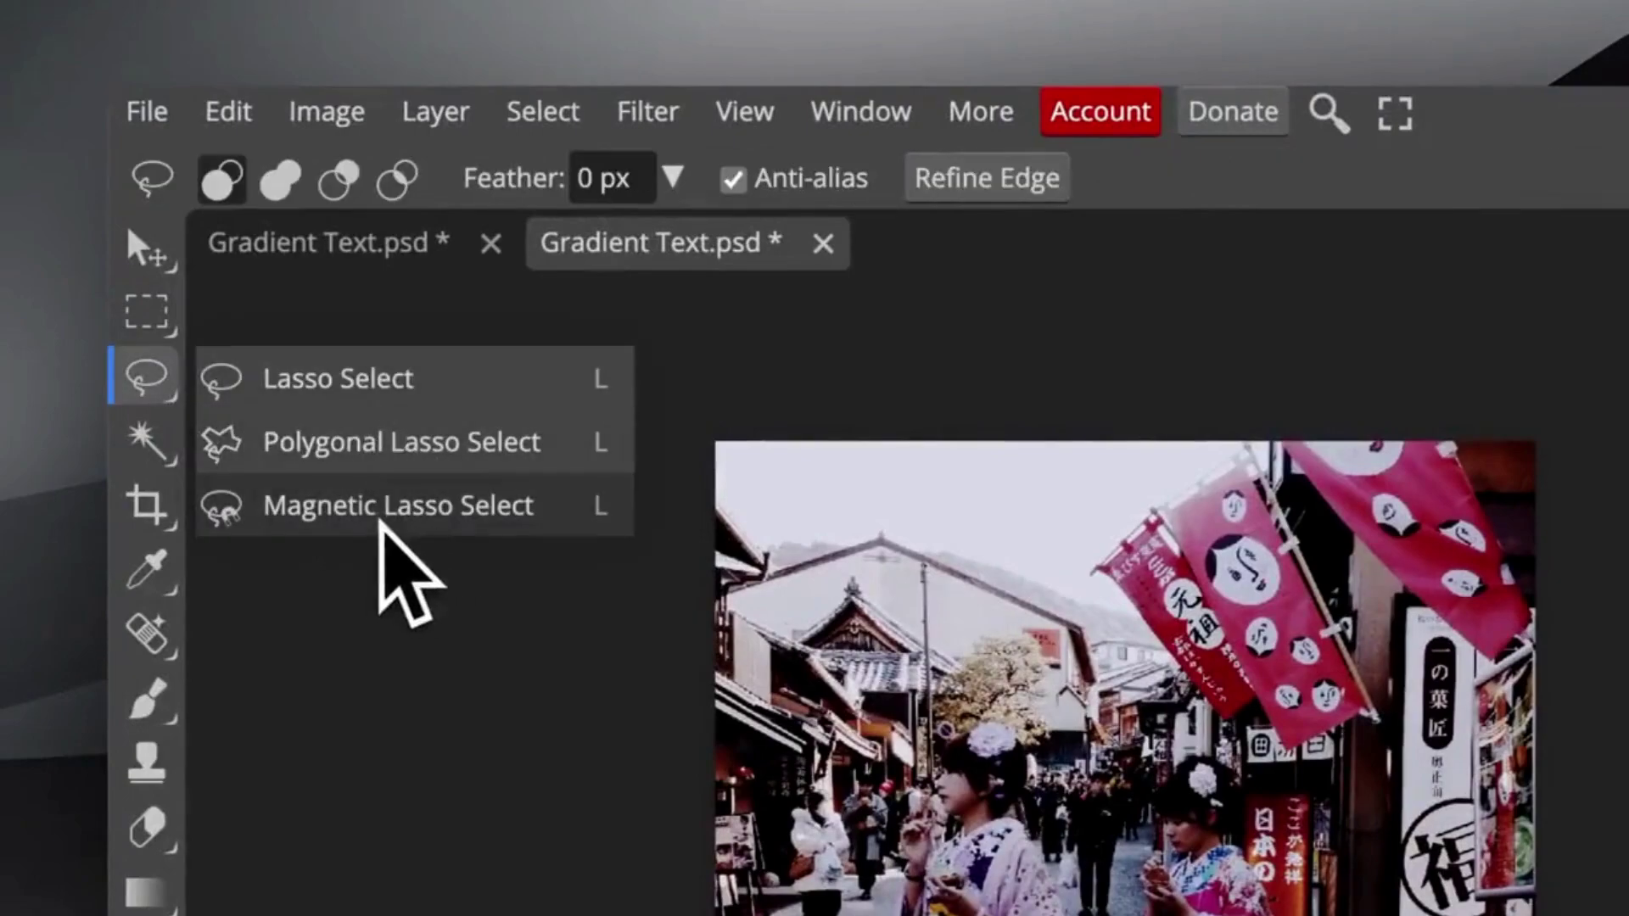
{"action": "left_click", "coordinate": [380, 519]}
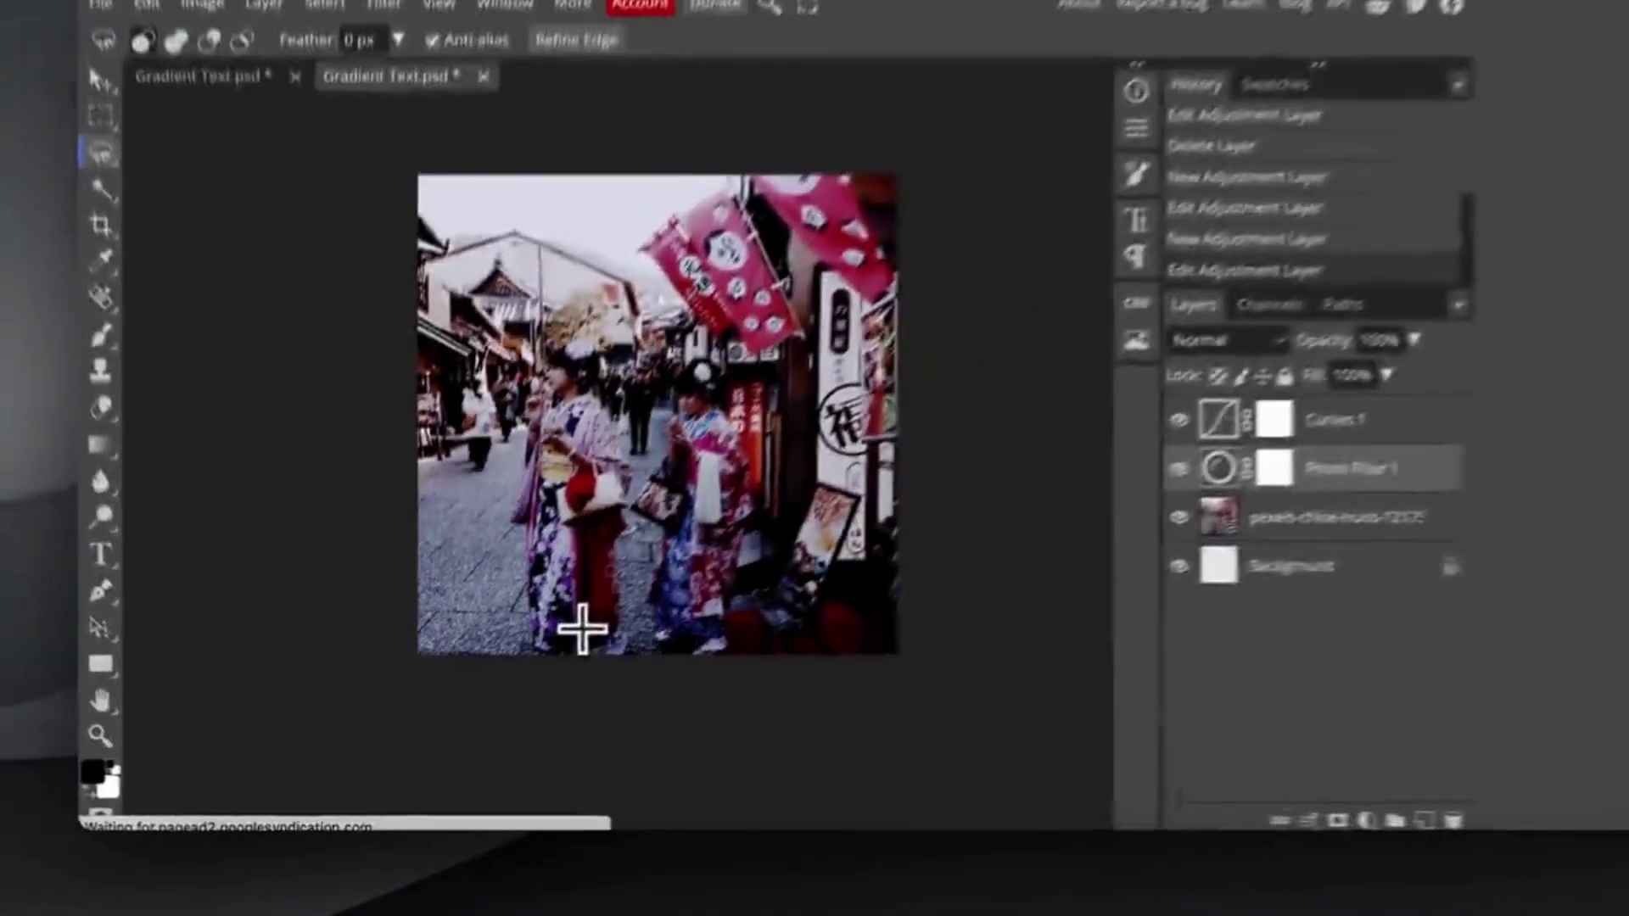
{"action": "scroll", "coordinate": [778, 475], "scroll_direction": "up", "scroll_amount": 3}
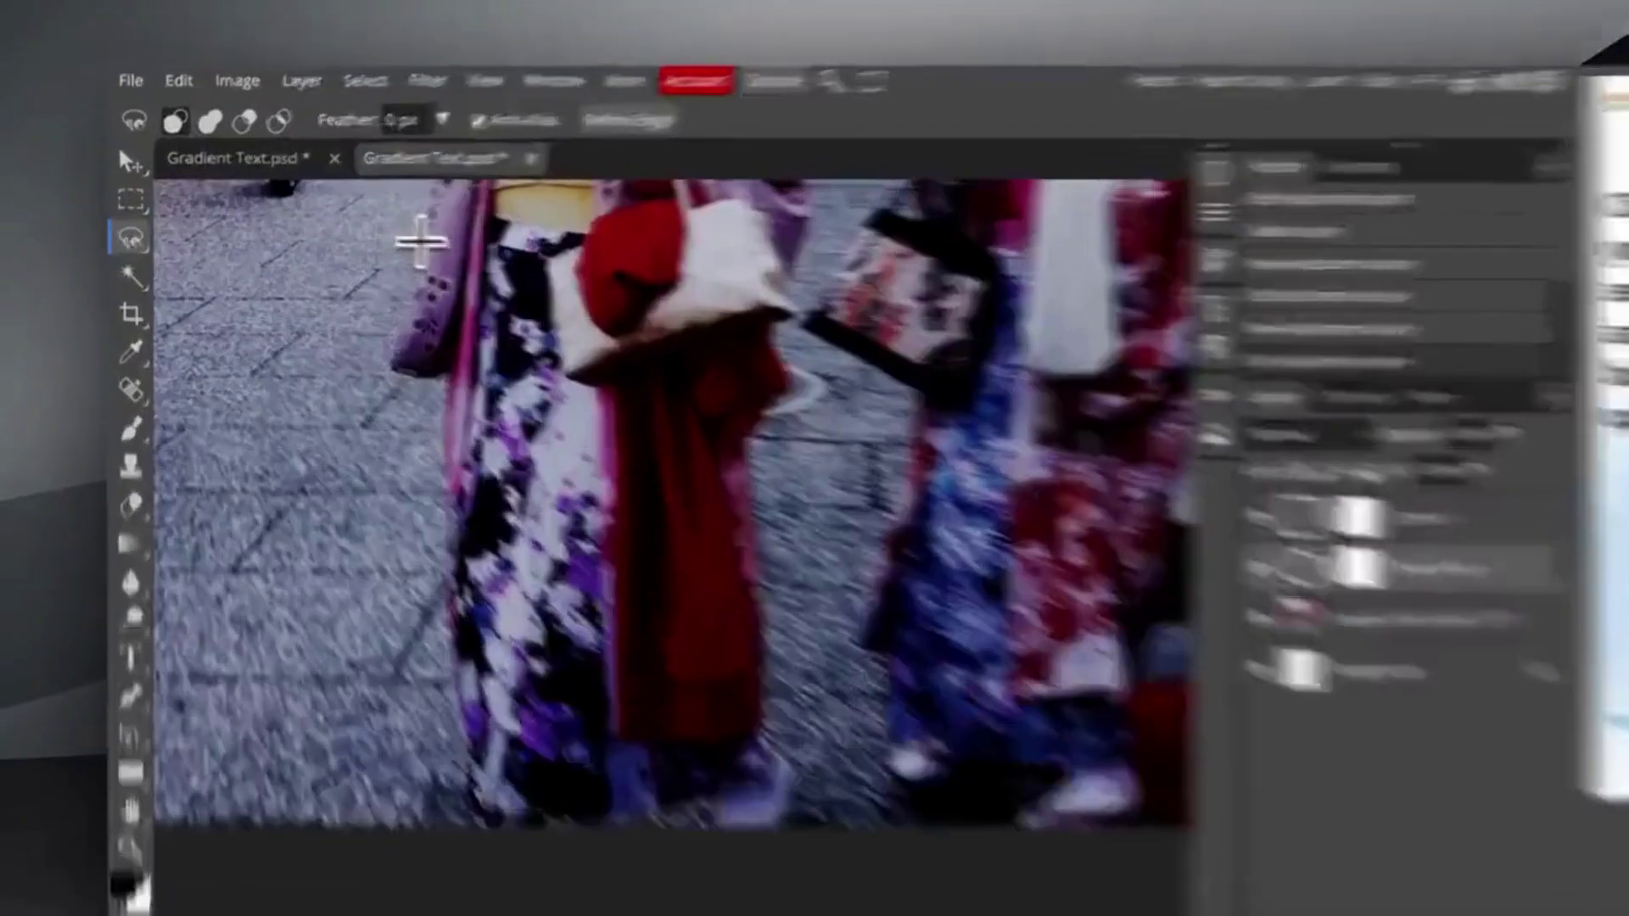
{"action": "scroll", "coordinate": [373, 254], "scroll_direction": "down", "scroll_amount": 5}
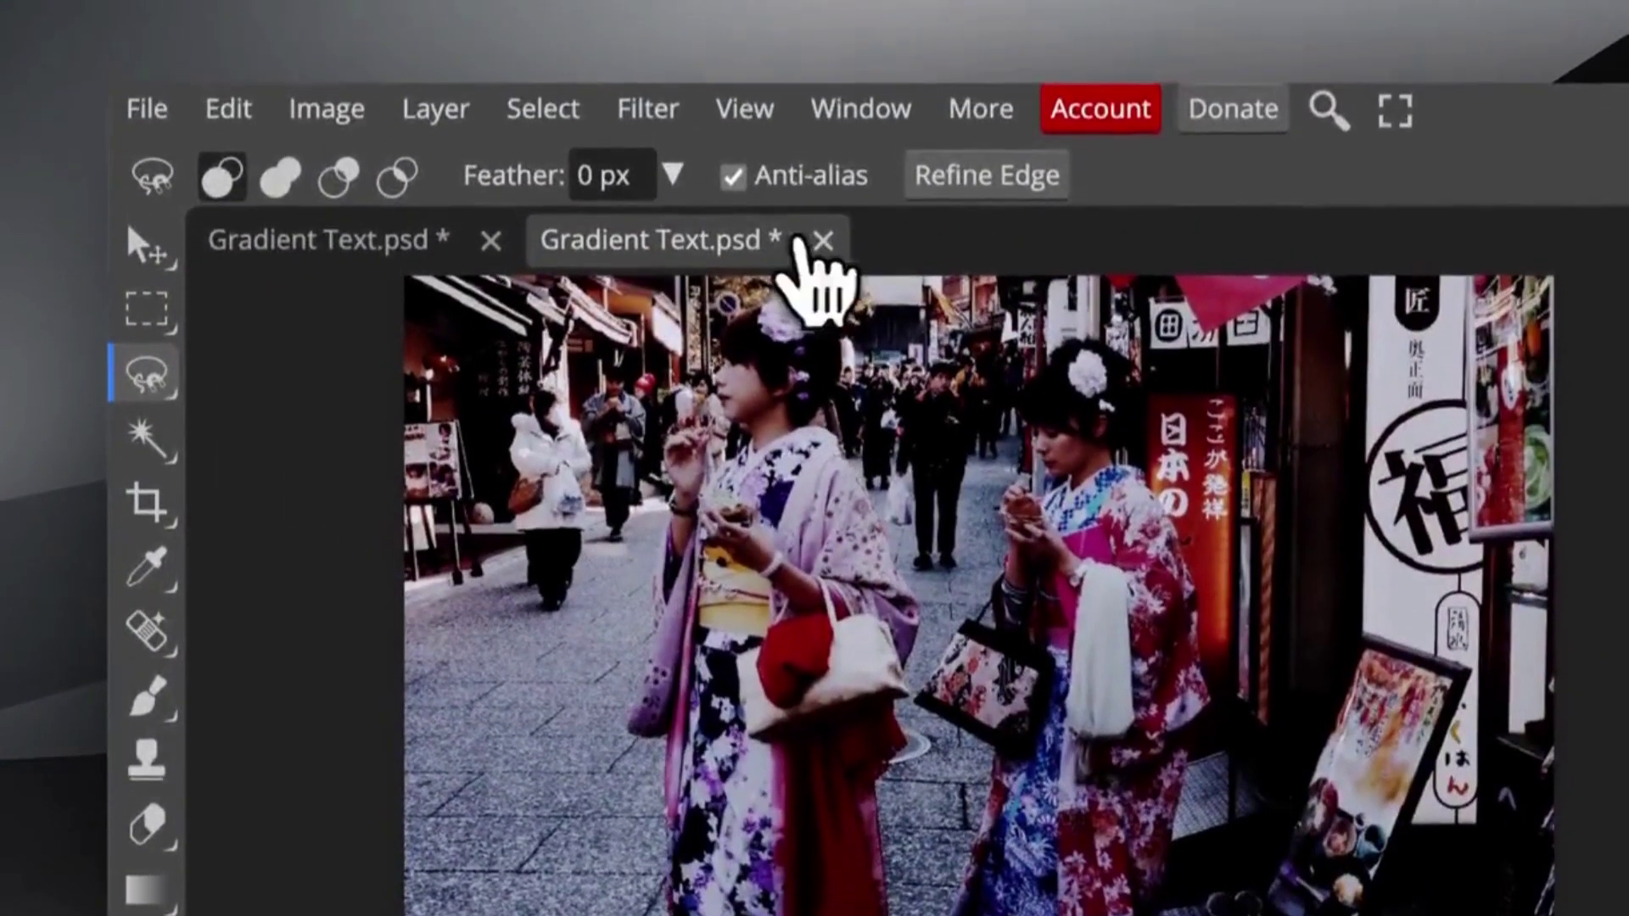
{"action": "left_click", "coordinate": [823, 132]}
{"action": "left_click", "coordinate": [1628, 253]}
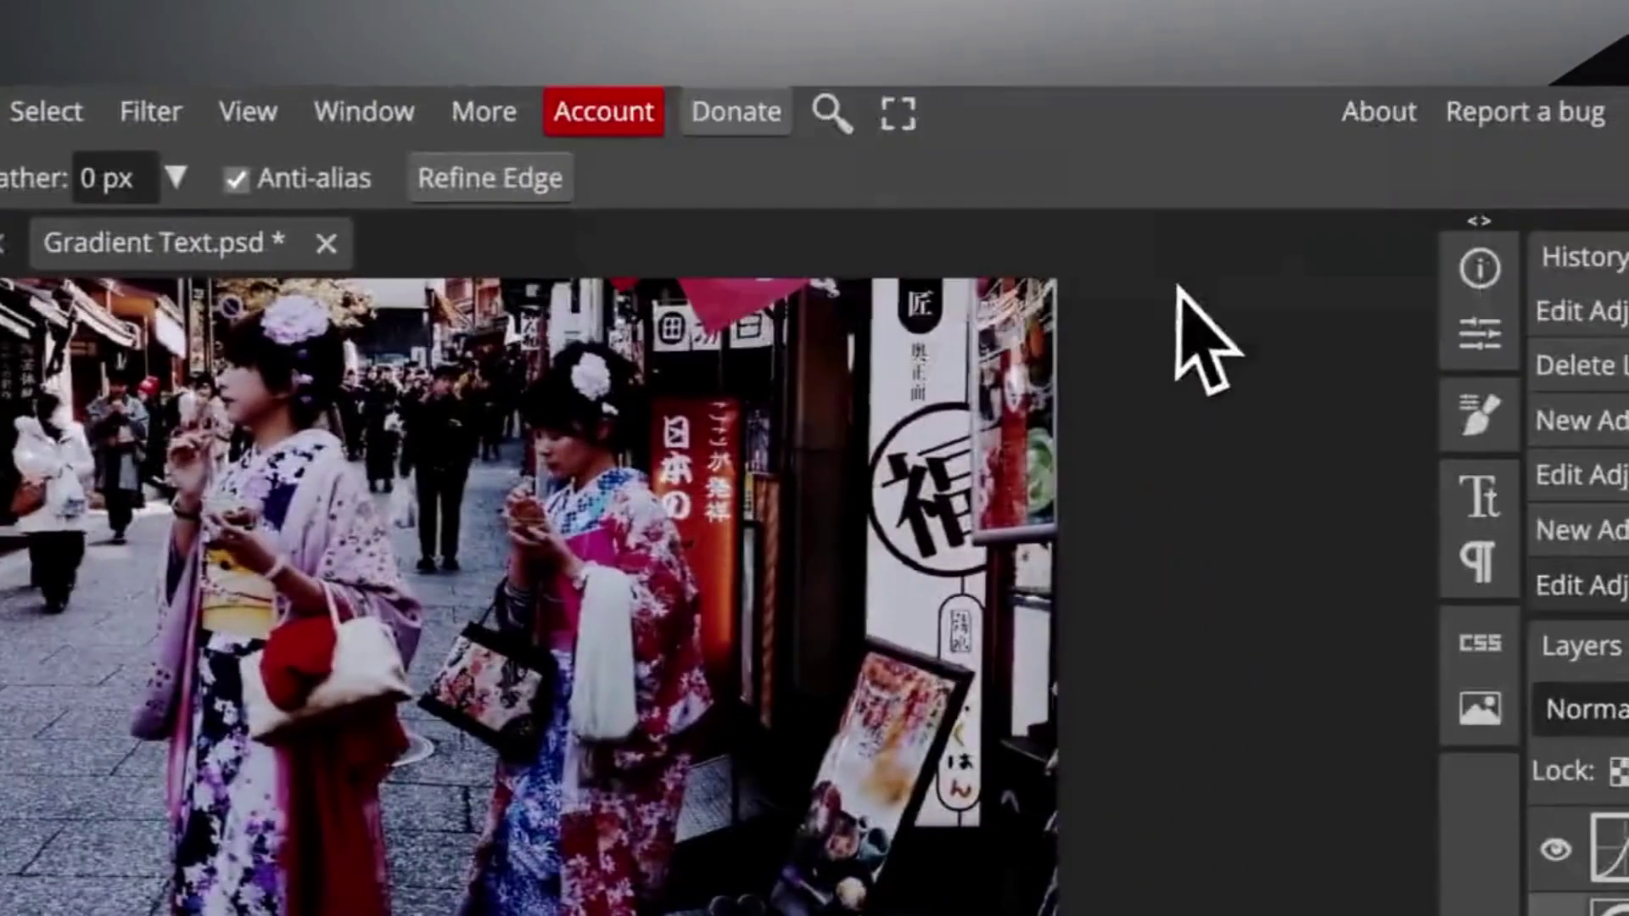
- Open the PNG export settings for the edited image and examine the quality and format options
{"action": "left_click", "coordinate": [147, 112]}
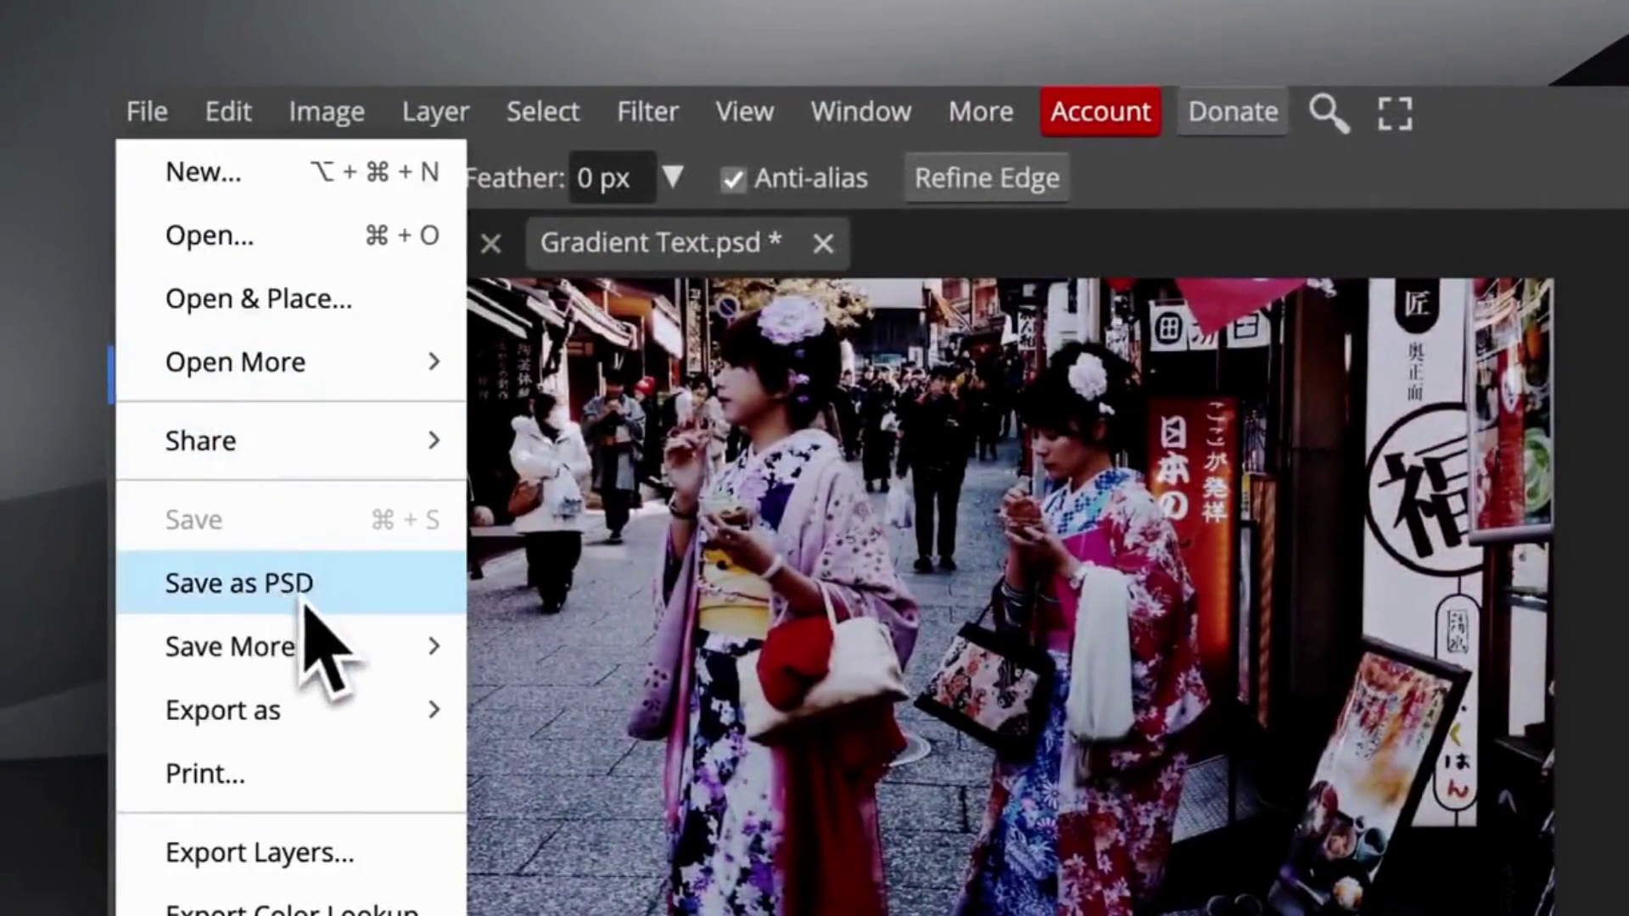
{"action": "mouse_move", "coordinate": [313, 646]}
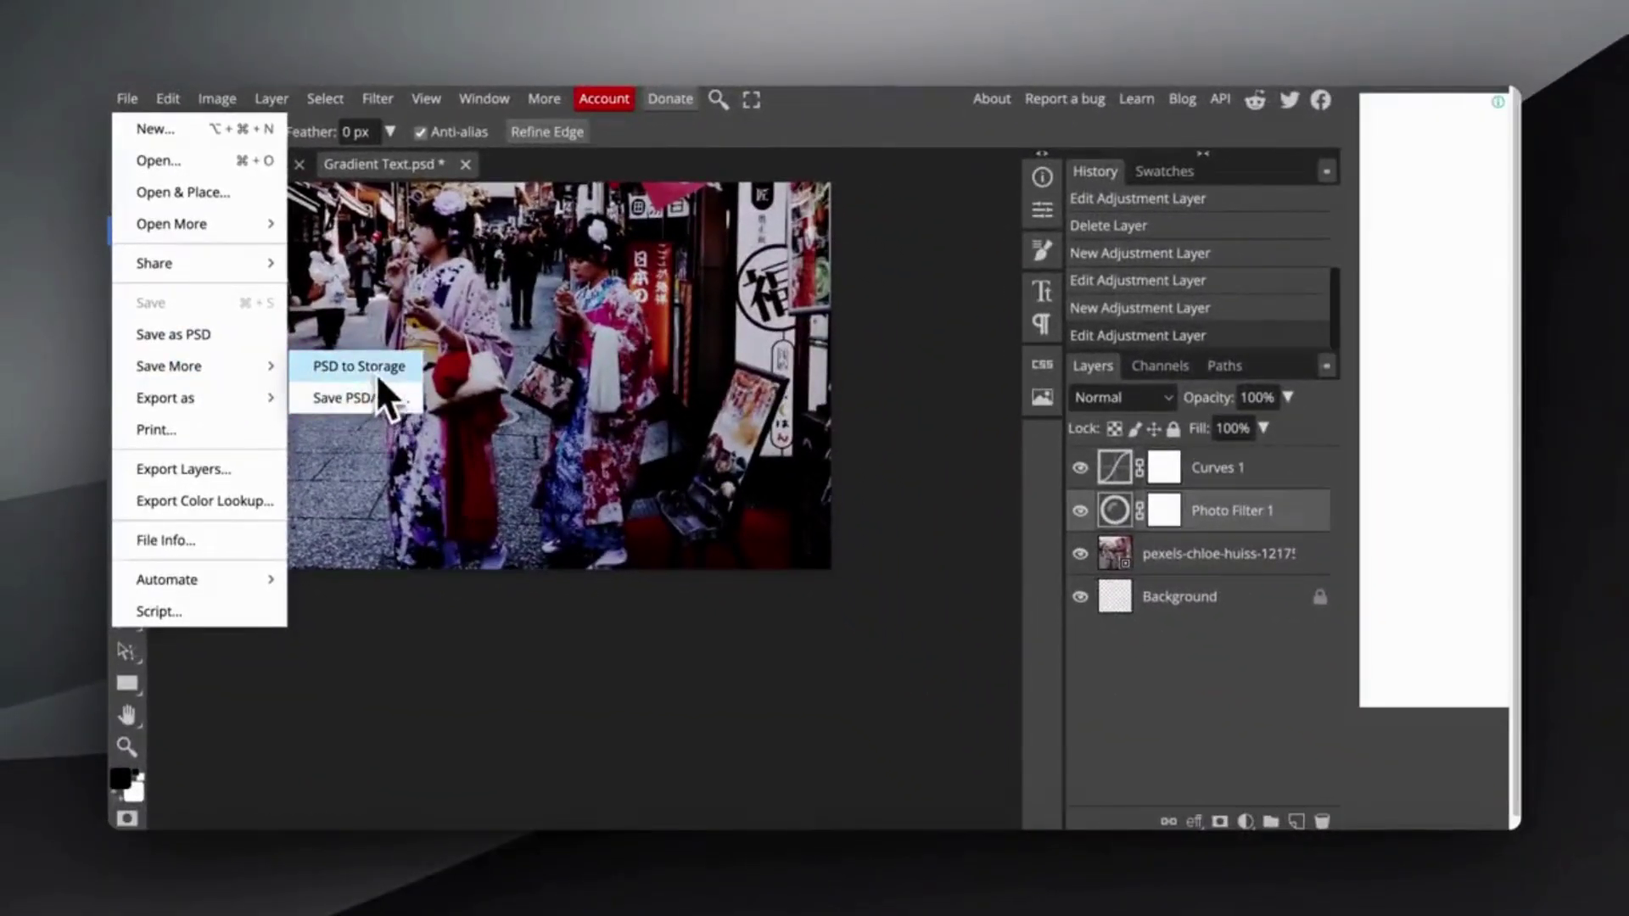
{"action": "mouse_move", "coordinate": [217, 401]}
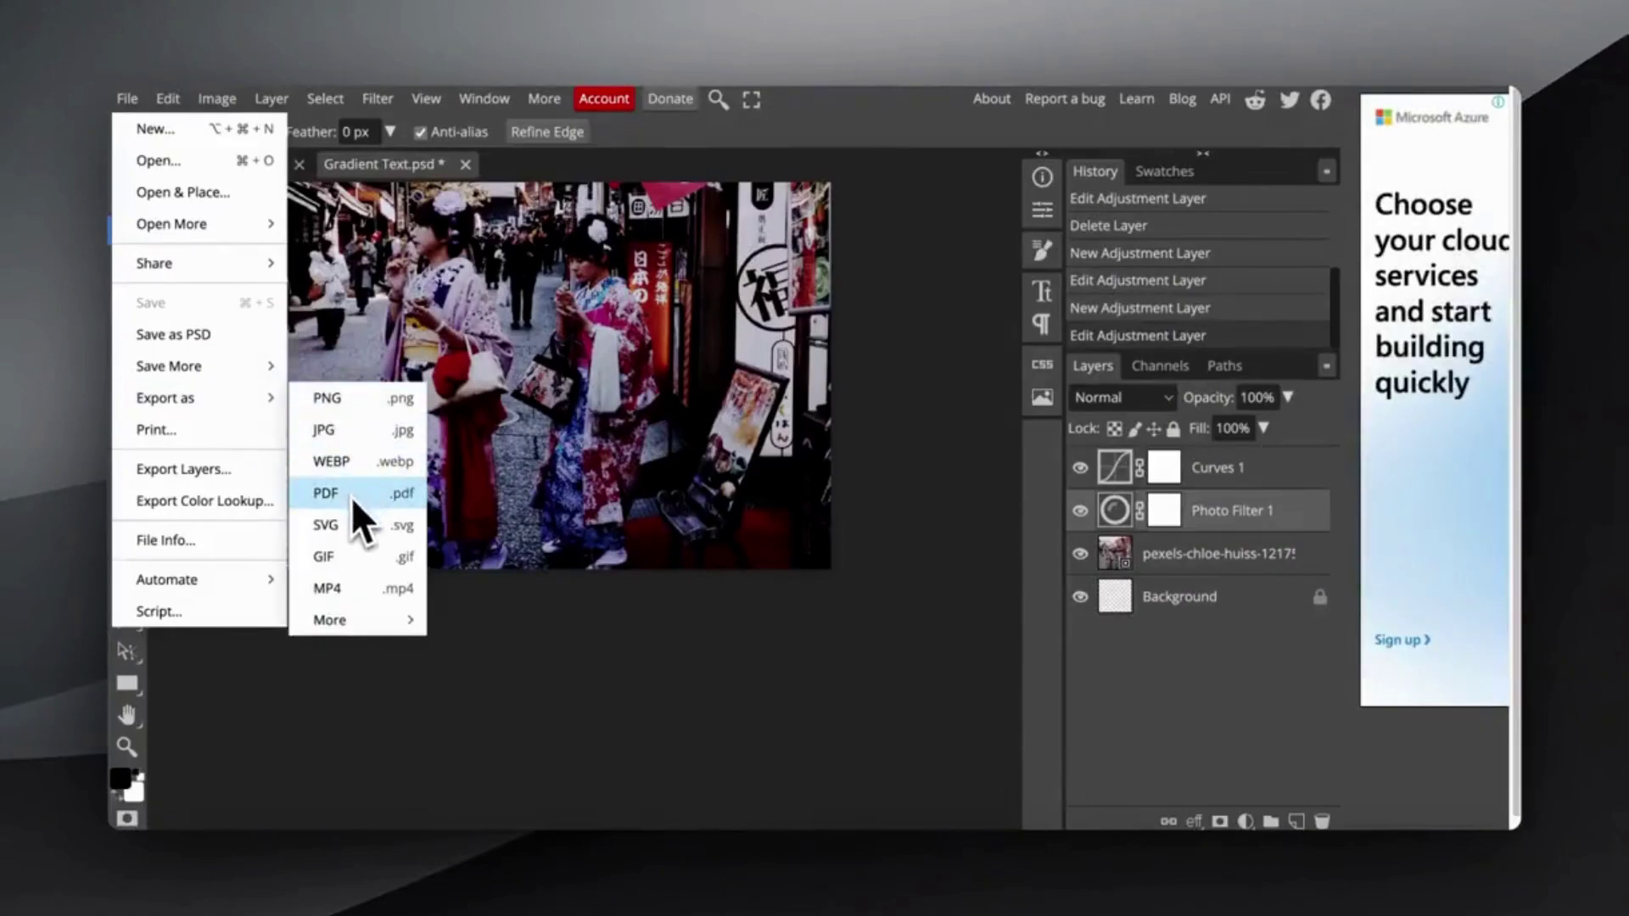
{"action": "scroll", "coordinate": [502, 726], "scroll_direction": "down", "scroll_amount": 1}
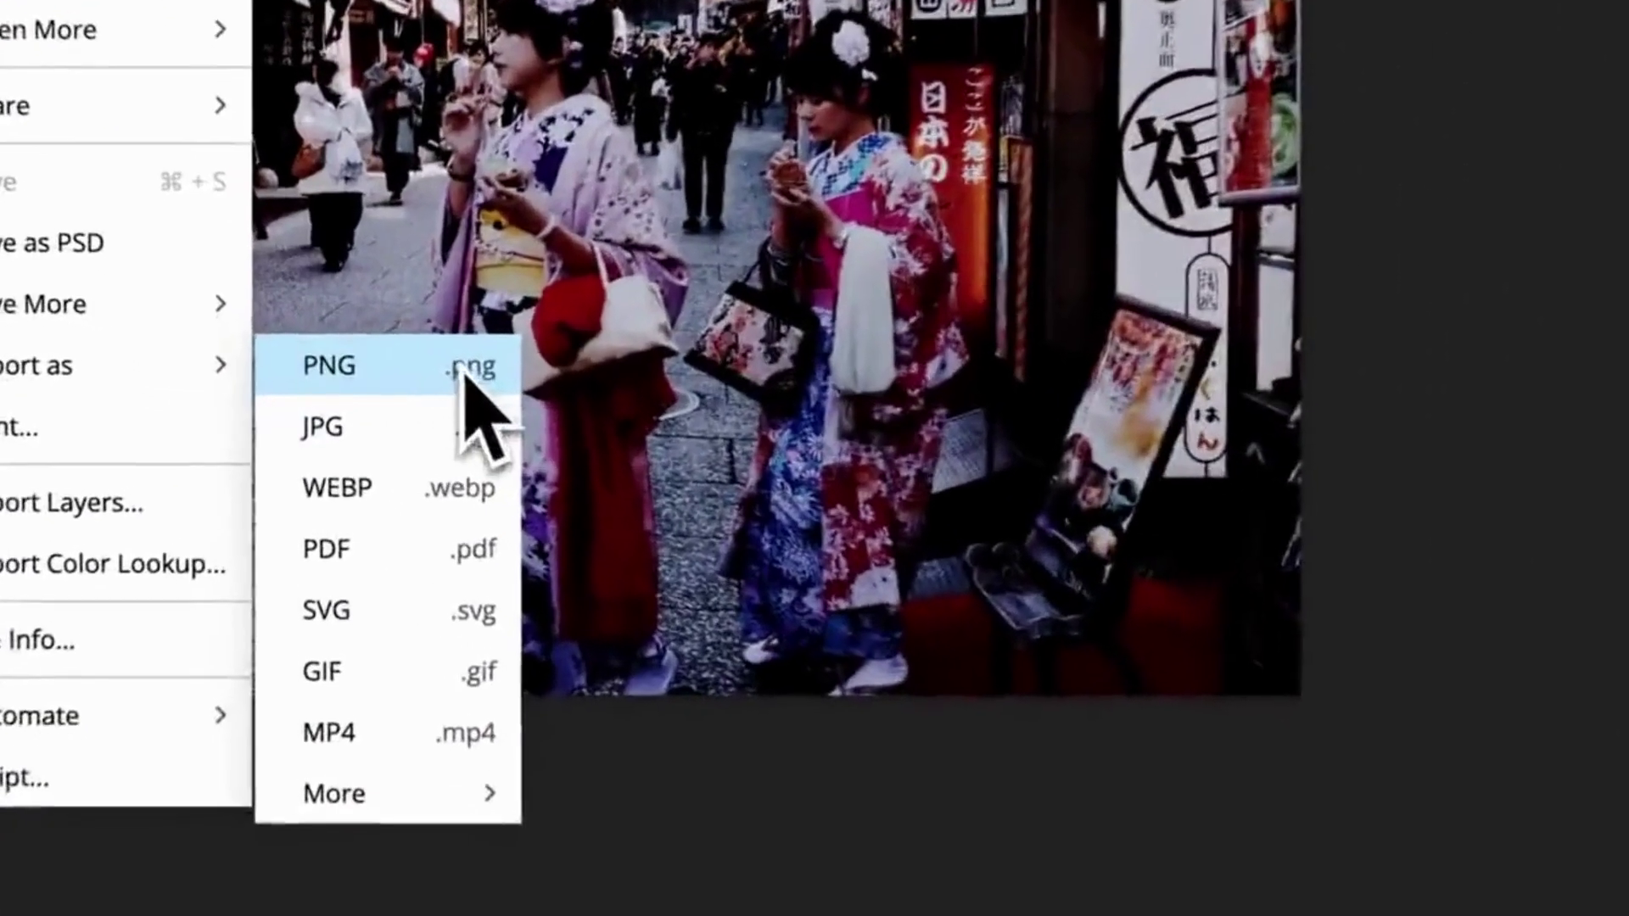
{"action": "left_click", "coordinate": [399, 382]}
{"action": "left_click_drag", "start_coordinate": [997, 437], "coordinate": [1033, 439]}
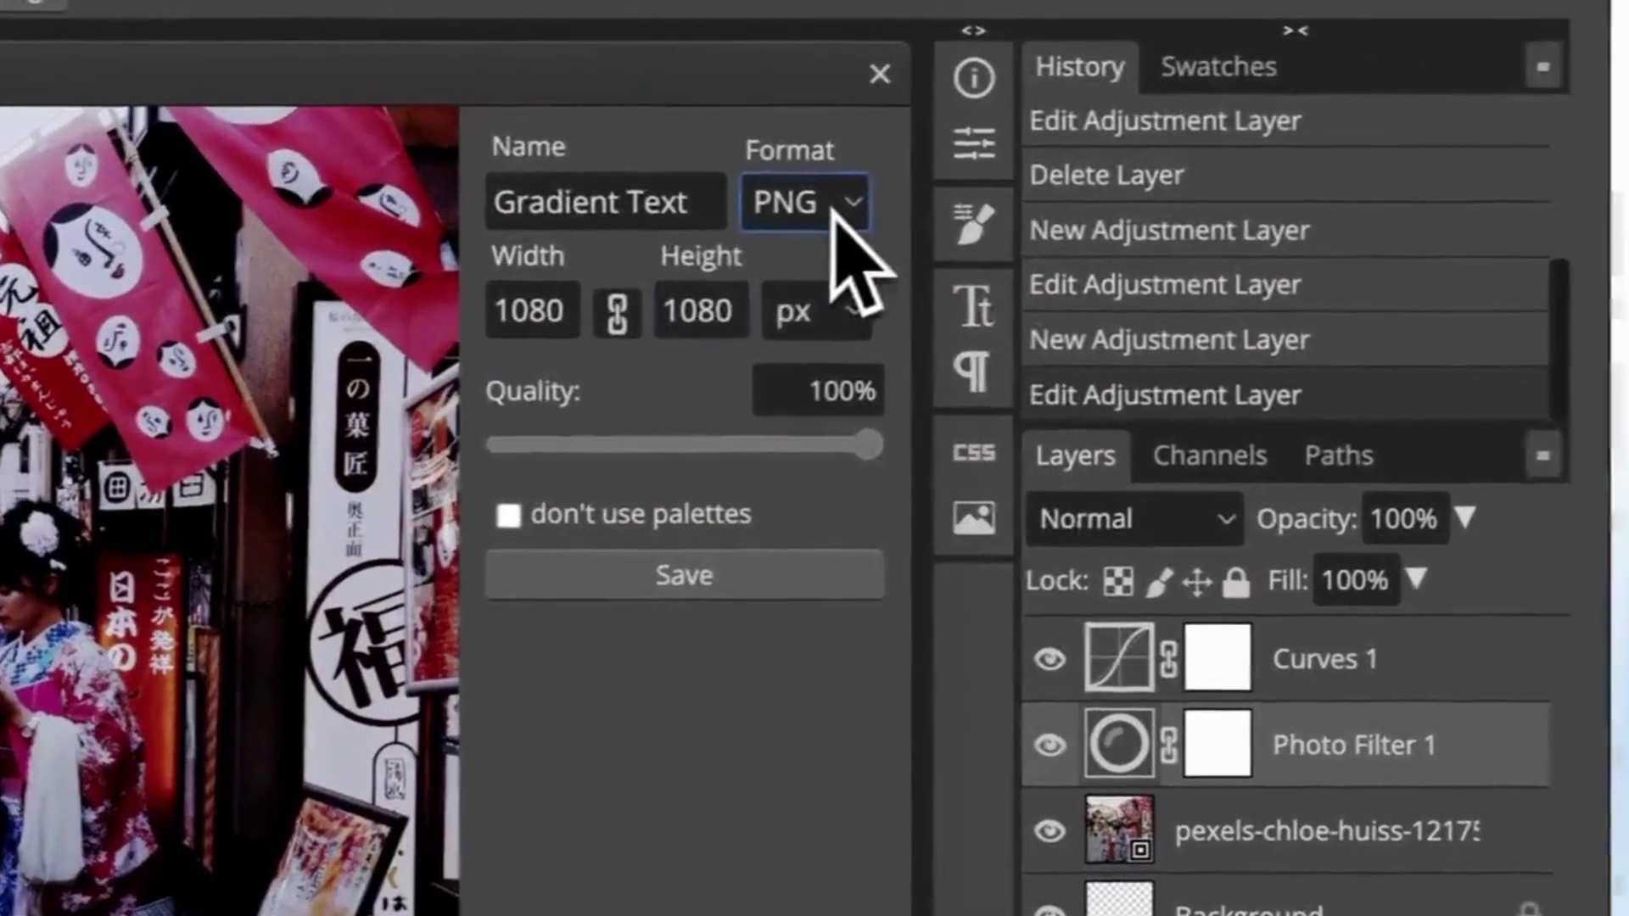
{"action": "left_click", "coordinate": [951, 202]}
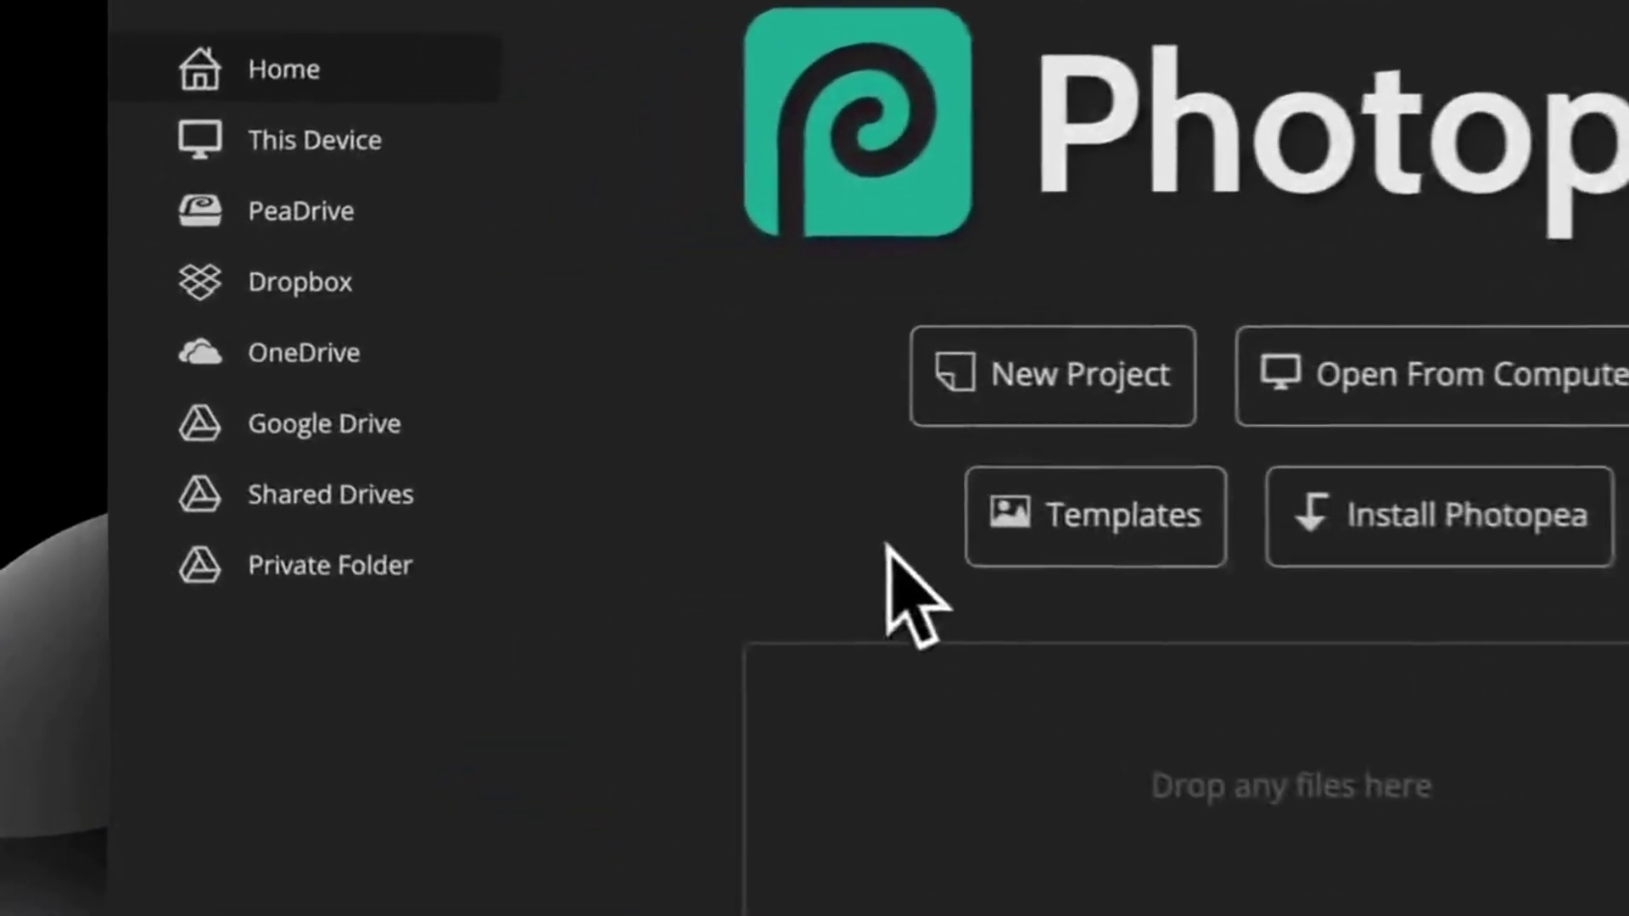
- Open the template library from the start page
{"action": "left_click", "coordinate": [1158, 545]}
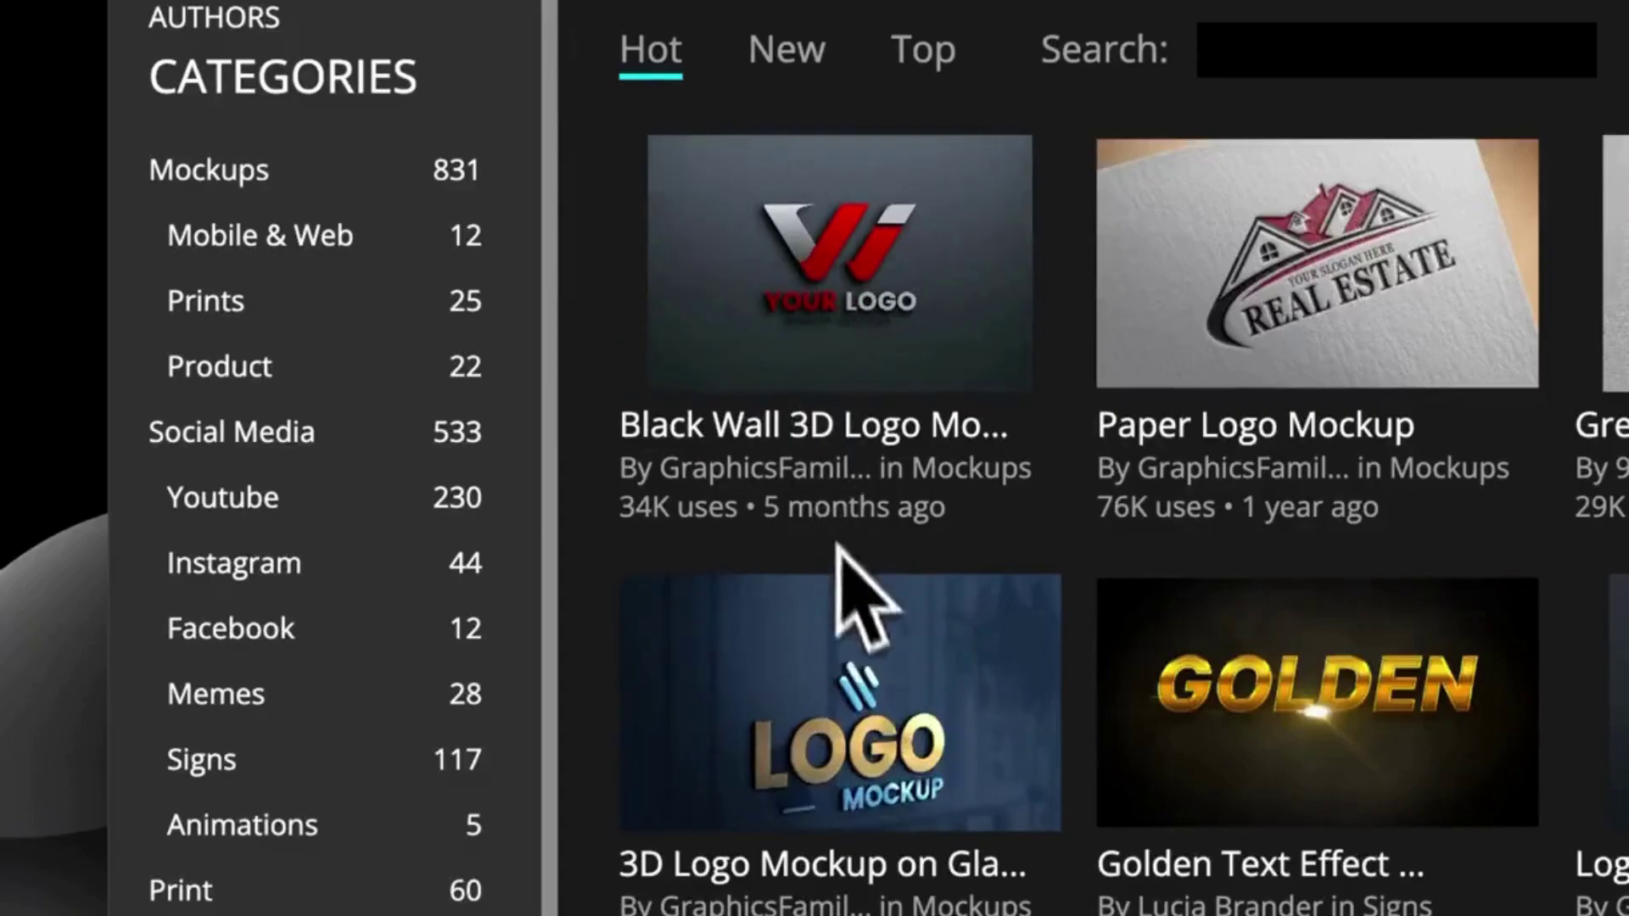
- Show the Prints mockups category and examine the print templates it offers
{"action": "scroll", "coordinate": [400, 322], "scroll_direction": "down", "scroll_amount": 1}
{"action": "left_click", "coordinate": [365, 247]}
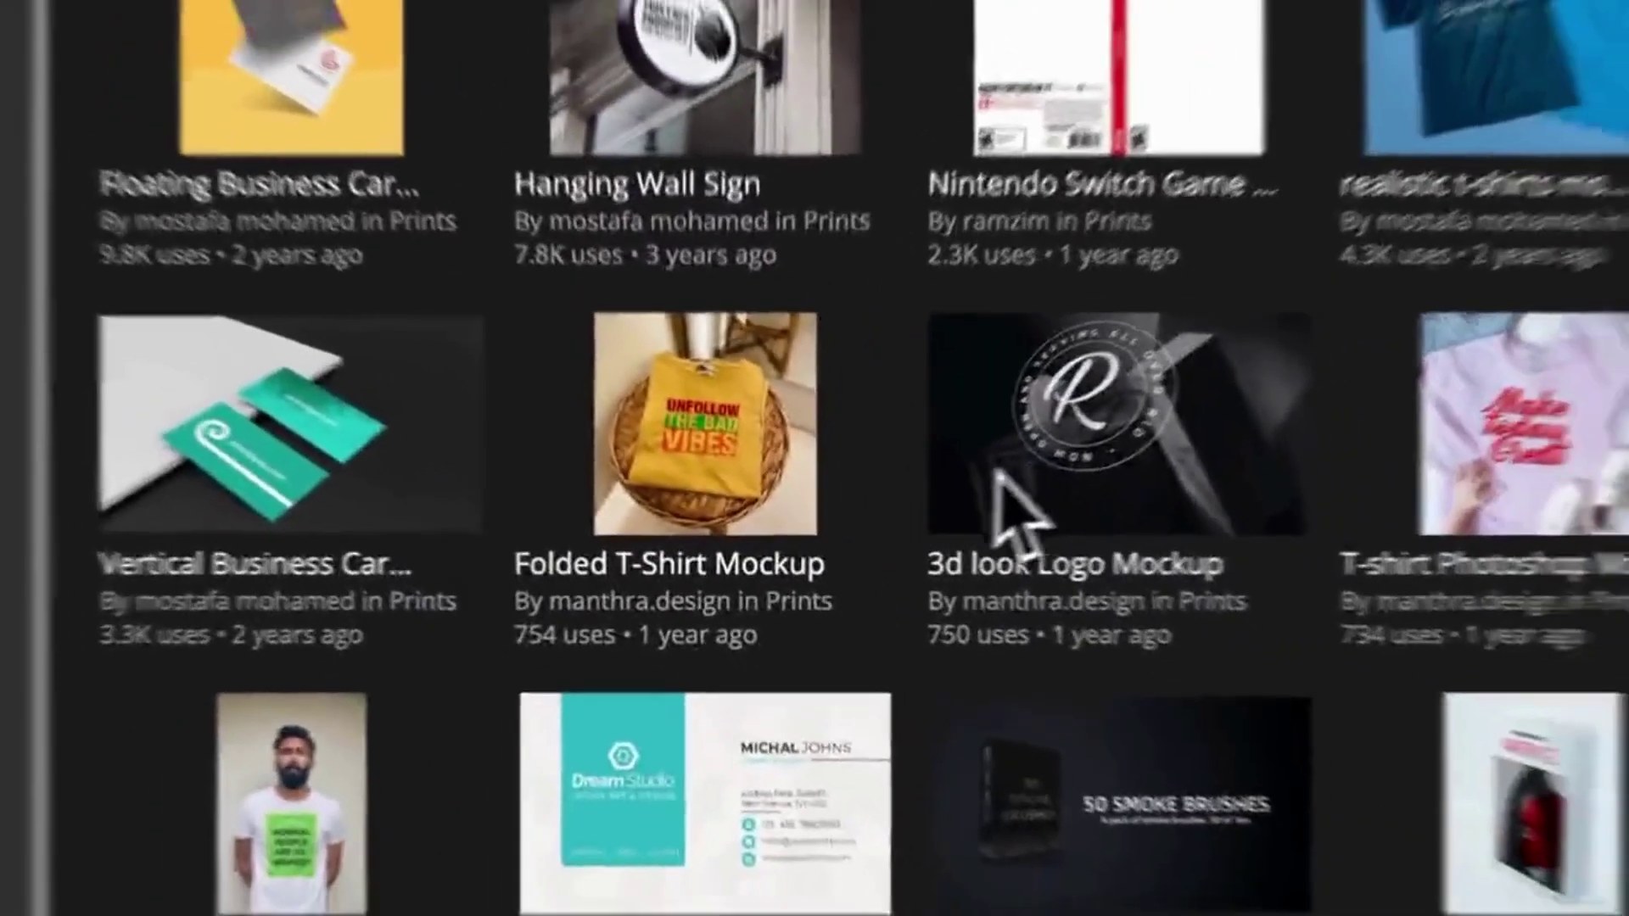
{"action": "scroll", "coordinate": [1255, 727], "scroll_direction": "down", "scroll_amount": 2}
{"action": "scroll", "coordinate": [679, 540], "scroll_direction": "down", "scroll_amount": 3}
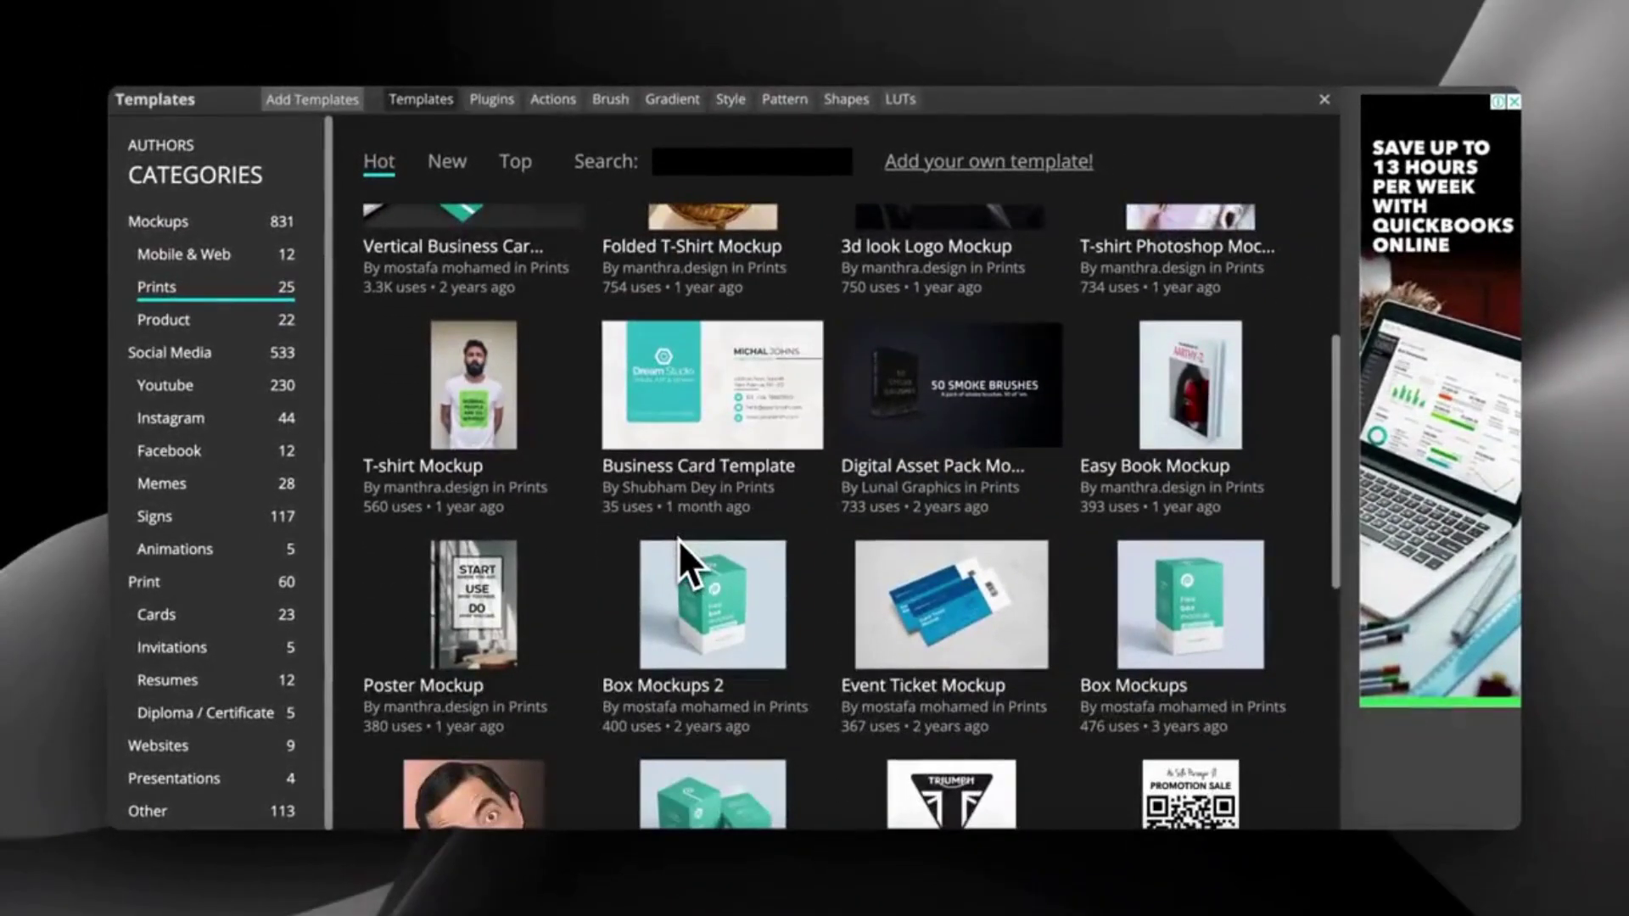
{"action": "scroll", "coordinate": [679, 540], "scroll_direction": "down", "scroll_amount": 5}
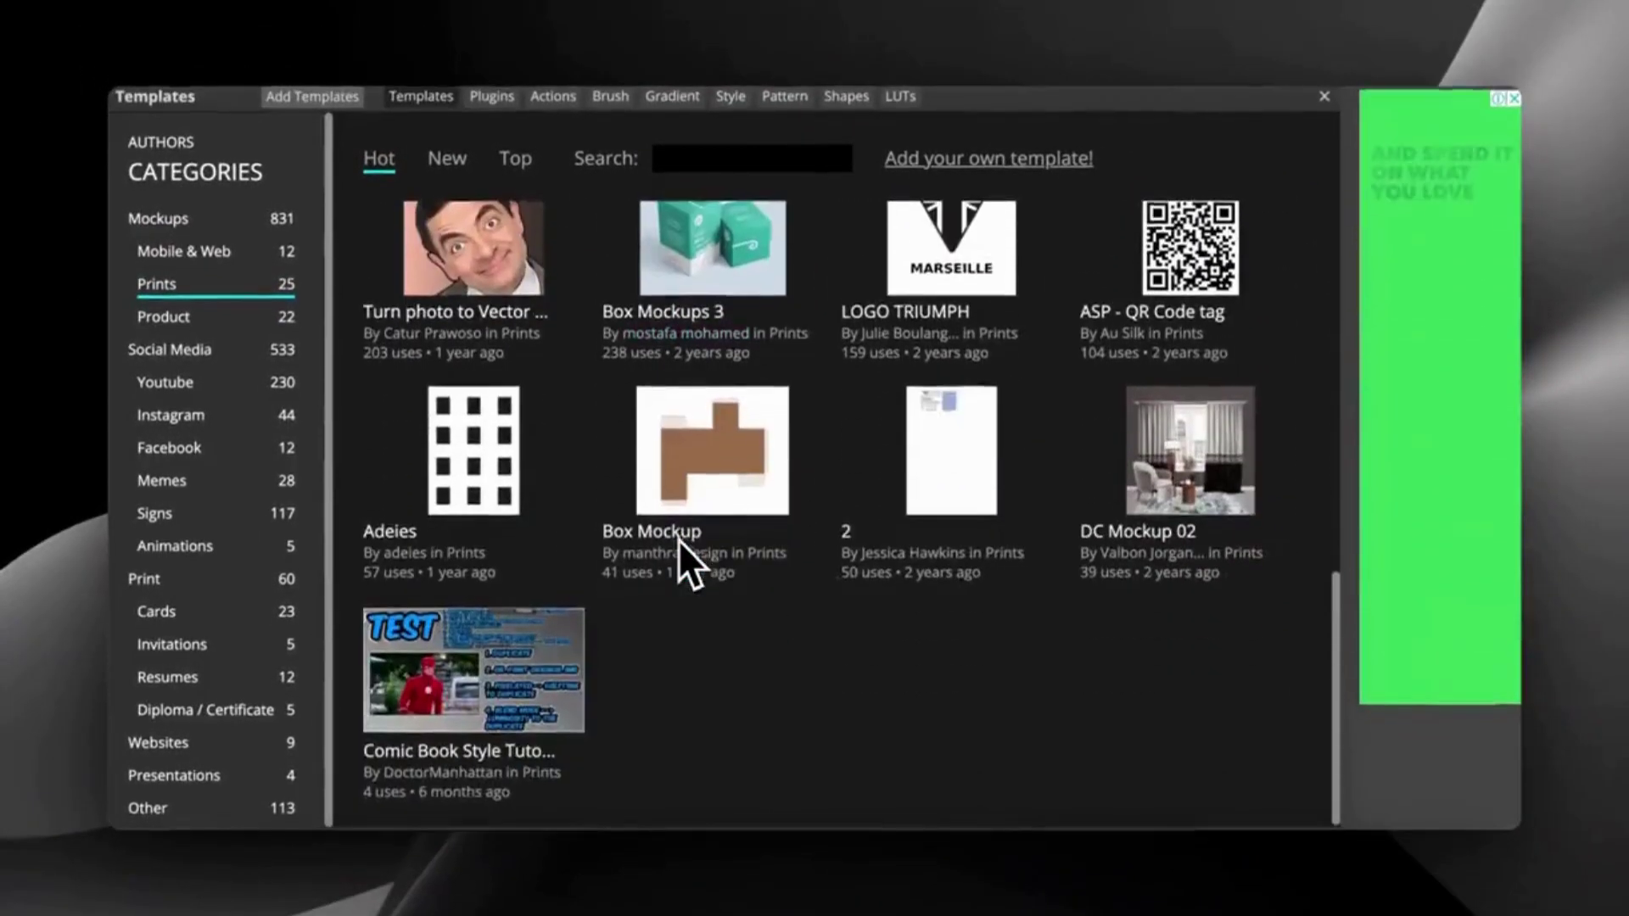
{"action": "scroll", "coordinate": [553, 552], "scroll_direction": "up", "scroll_amount": 3}
{"action": "scroll", "coordinate": [543, 545], "scroll_direction": "up", "scroll_amount": 4}
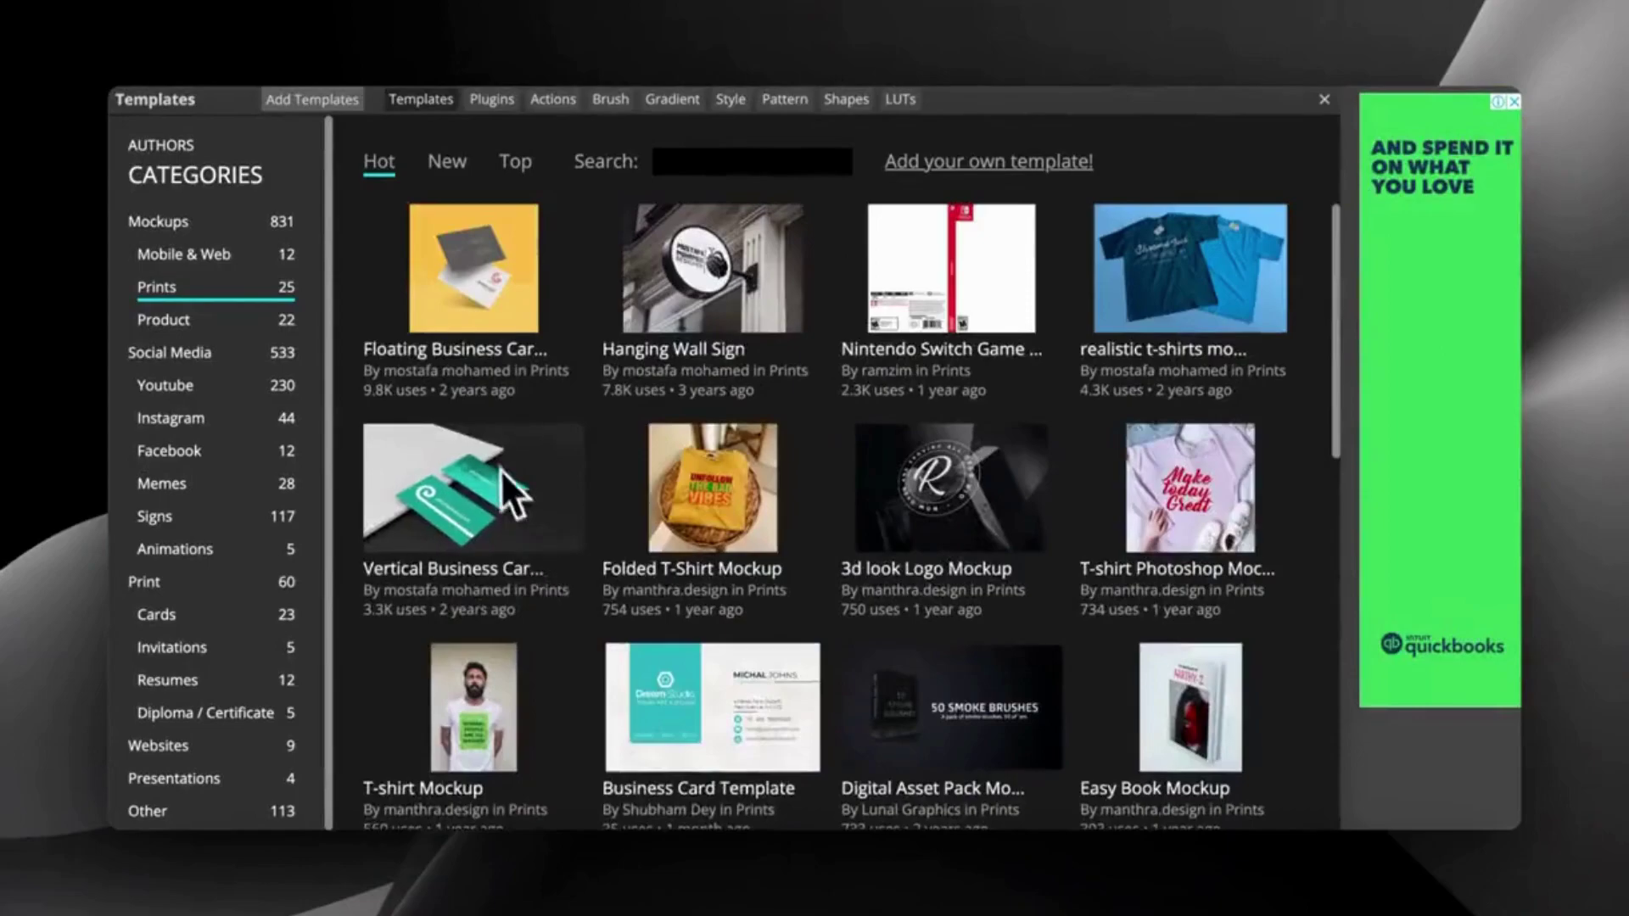
{"action": "scroll", "coordinate": [497, 462], "scroll_direction": "down", "scroll_amount": 2}
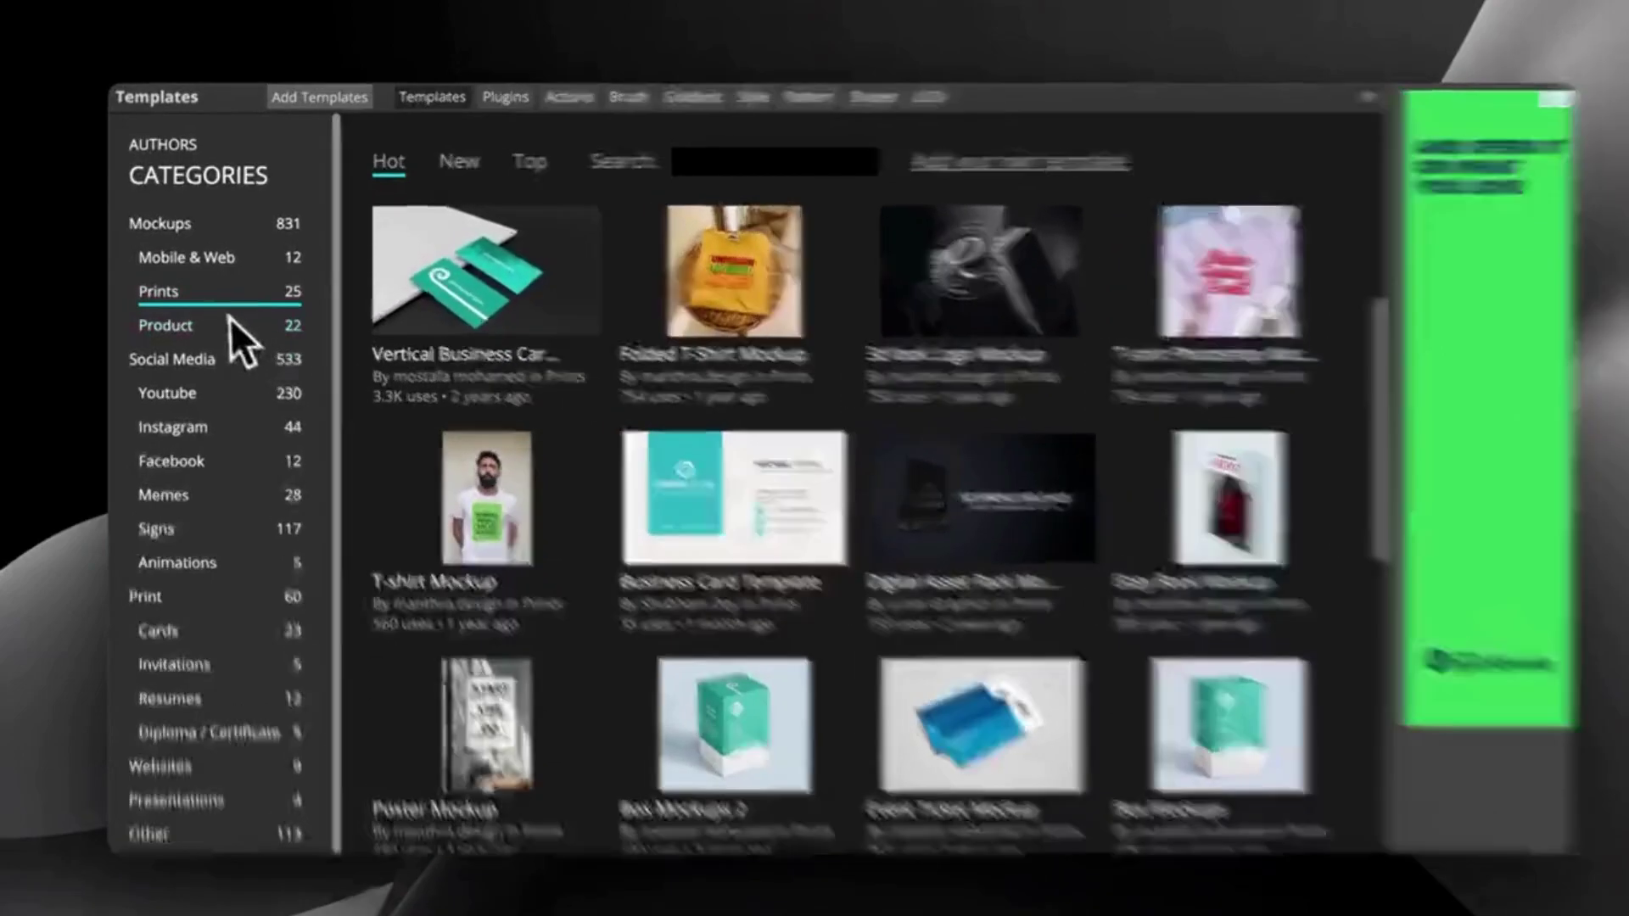
- Show the Product mockups category and examine its templates
{"action": "left_click", "coordinate": [230, 325]}
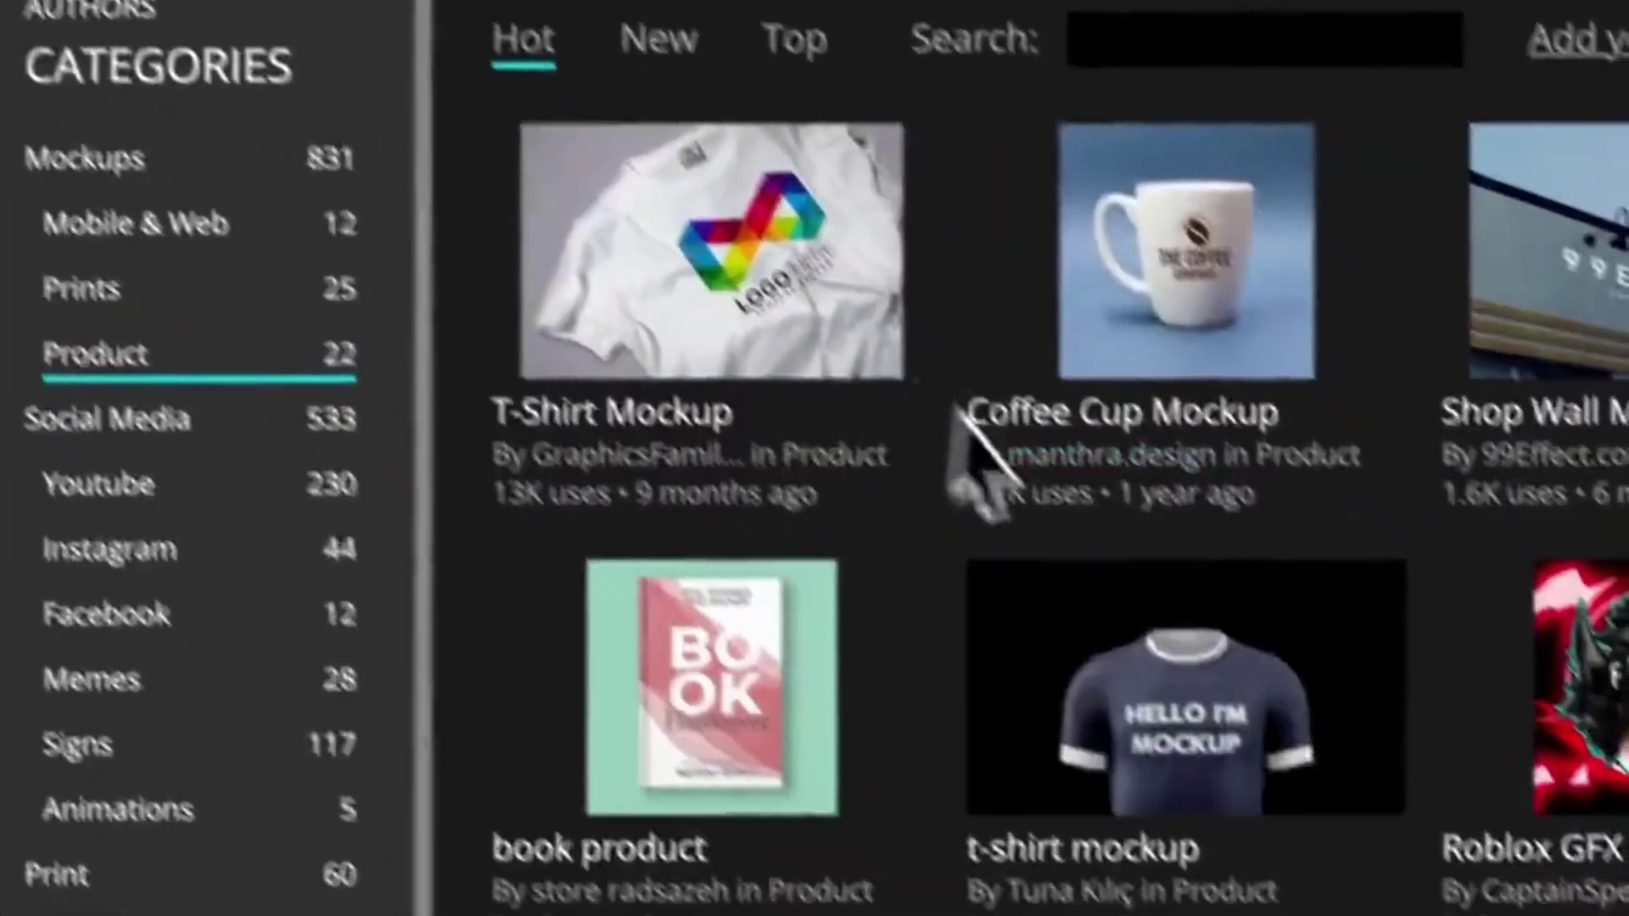
{"action": "scroll", "coordinate": [553, 375], "scroll_direction": "down", "scroll_amount": 3}
{"action": "scroll", "coordinate": [636, 533], "scroll_direction": "up", "scroll_amount": 2}
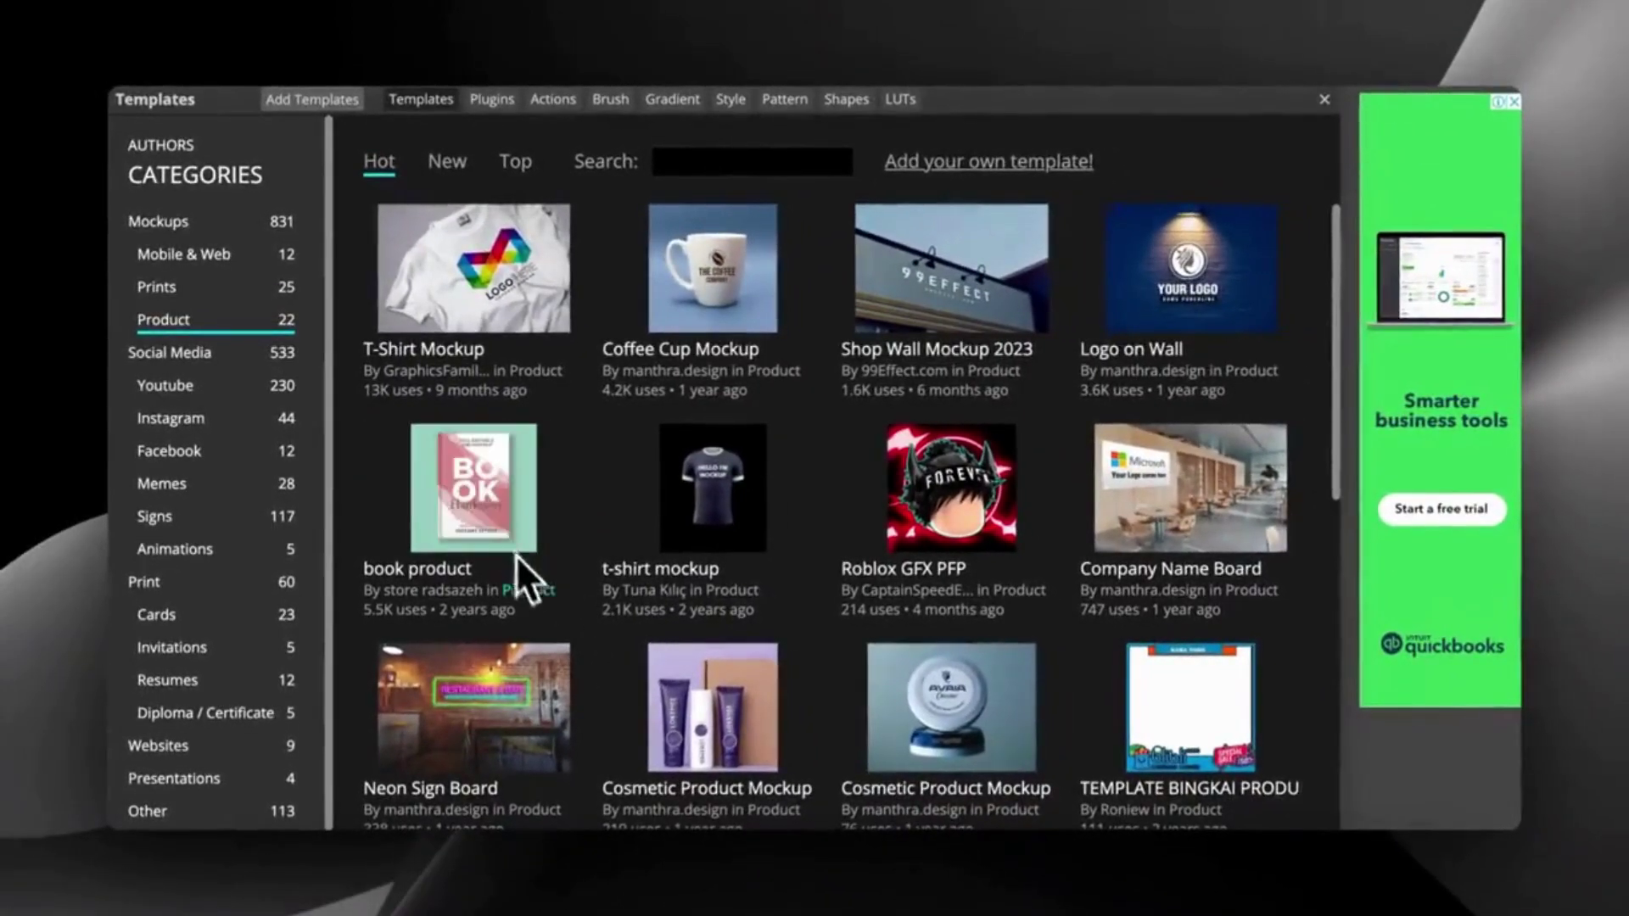
{"action": "scroll", "coordinate": [544, 602], "scroll_direction": "down", "scroll_amount": 6}
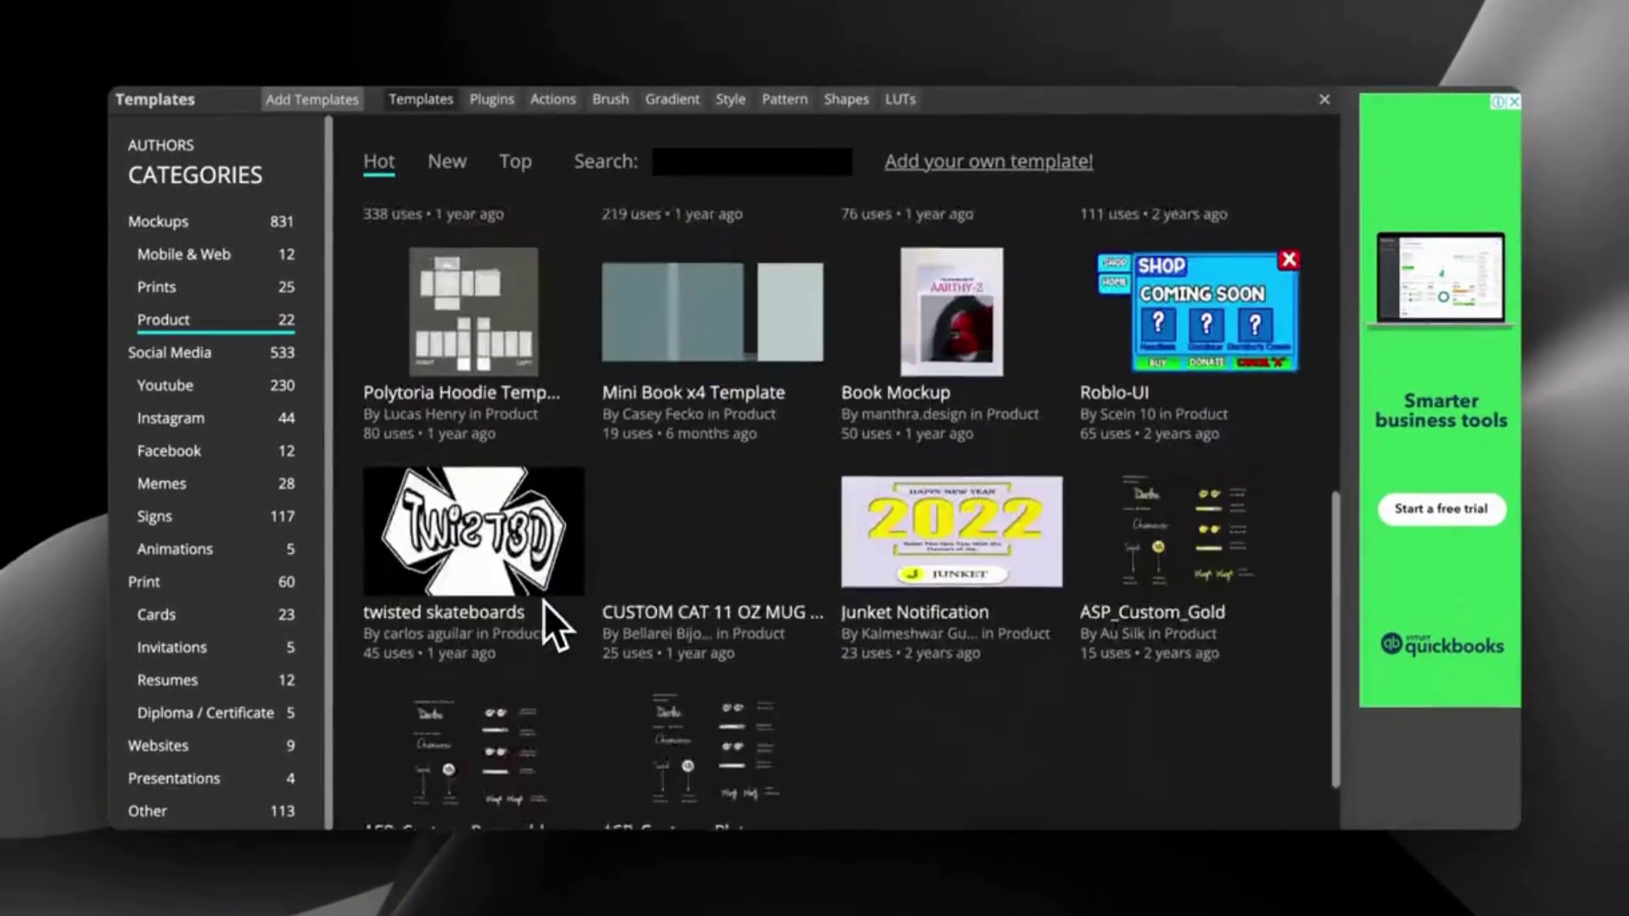
{"action": "scroll", "coordinate": [544, 603], "scroll_direction": "up", "scroll_amount": 8}
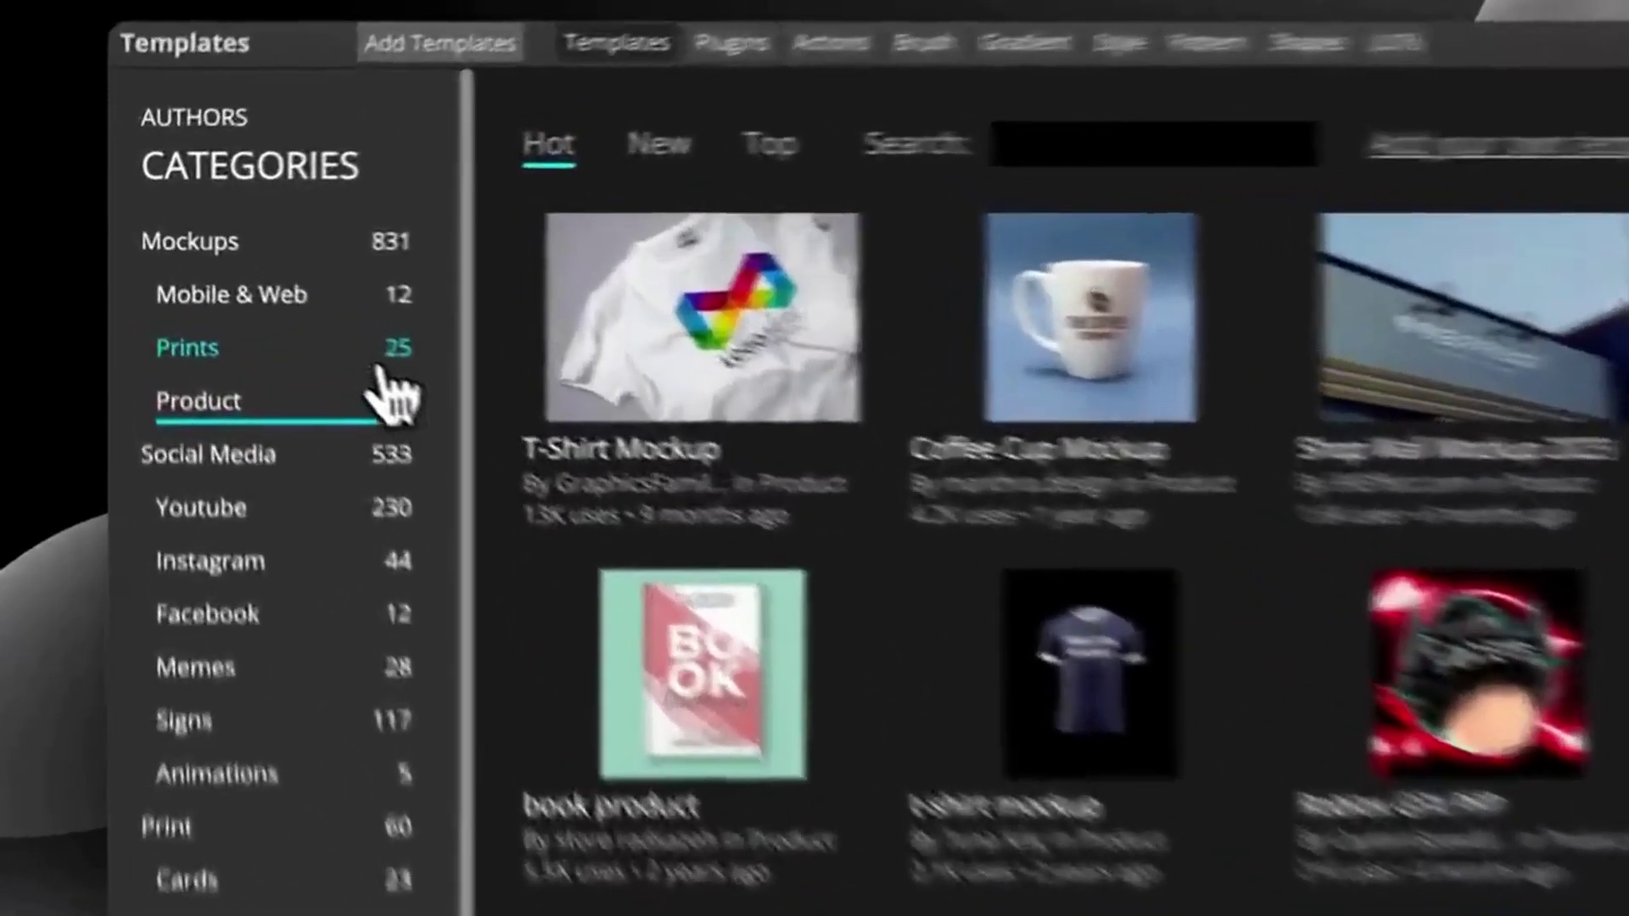
- Return to the Prints mockups category and open the green Box Mockups template
{"action": "left_click", "coordinate": [269, 290]}
{"action": "scroll", "coordinate": [1391, 730], "scroll_direction": "down", "scroll_amount": 3}
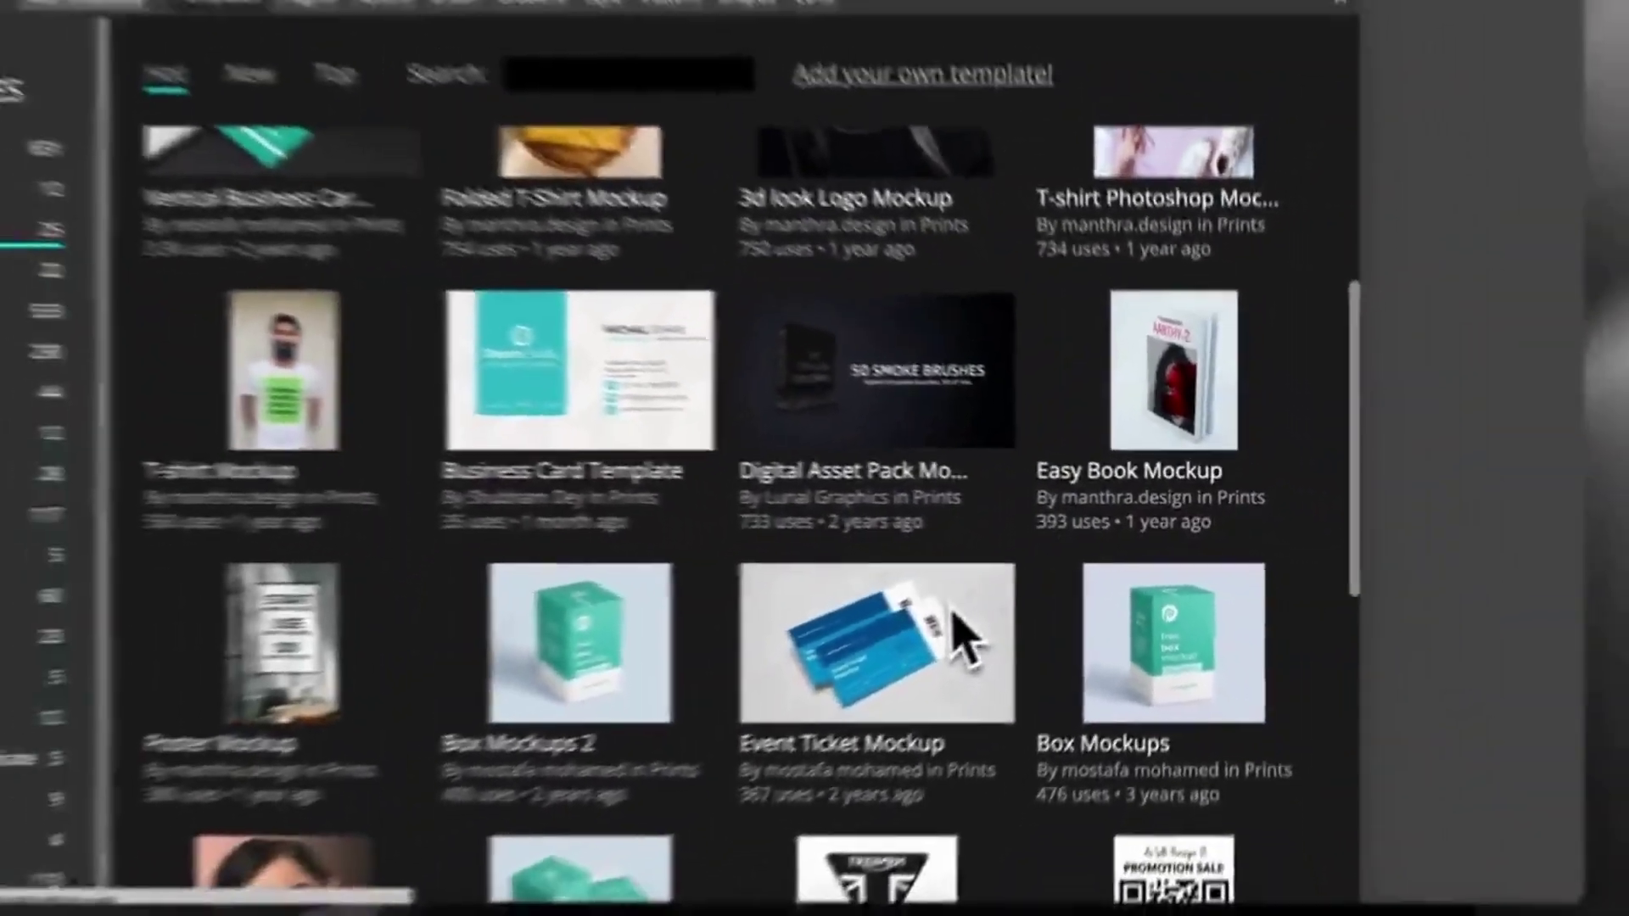
{"action": "scroll", "coordinate": [1096, 409], "scroll_direction": "down", "scroll_amount": 3}
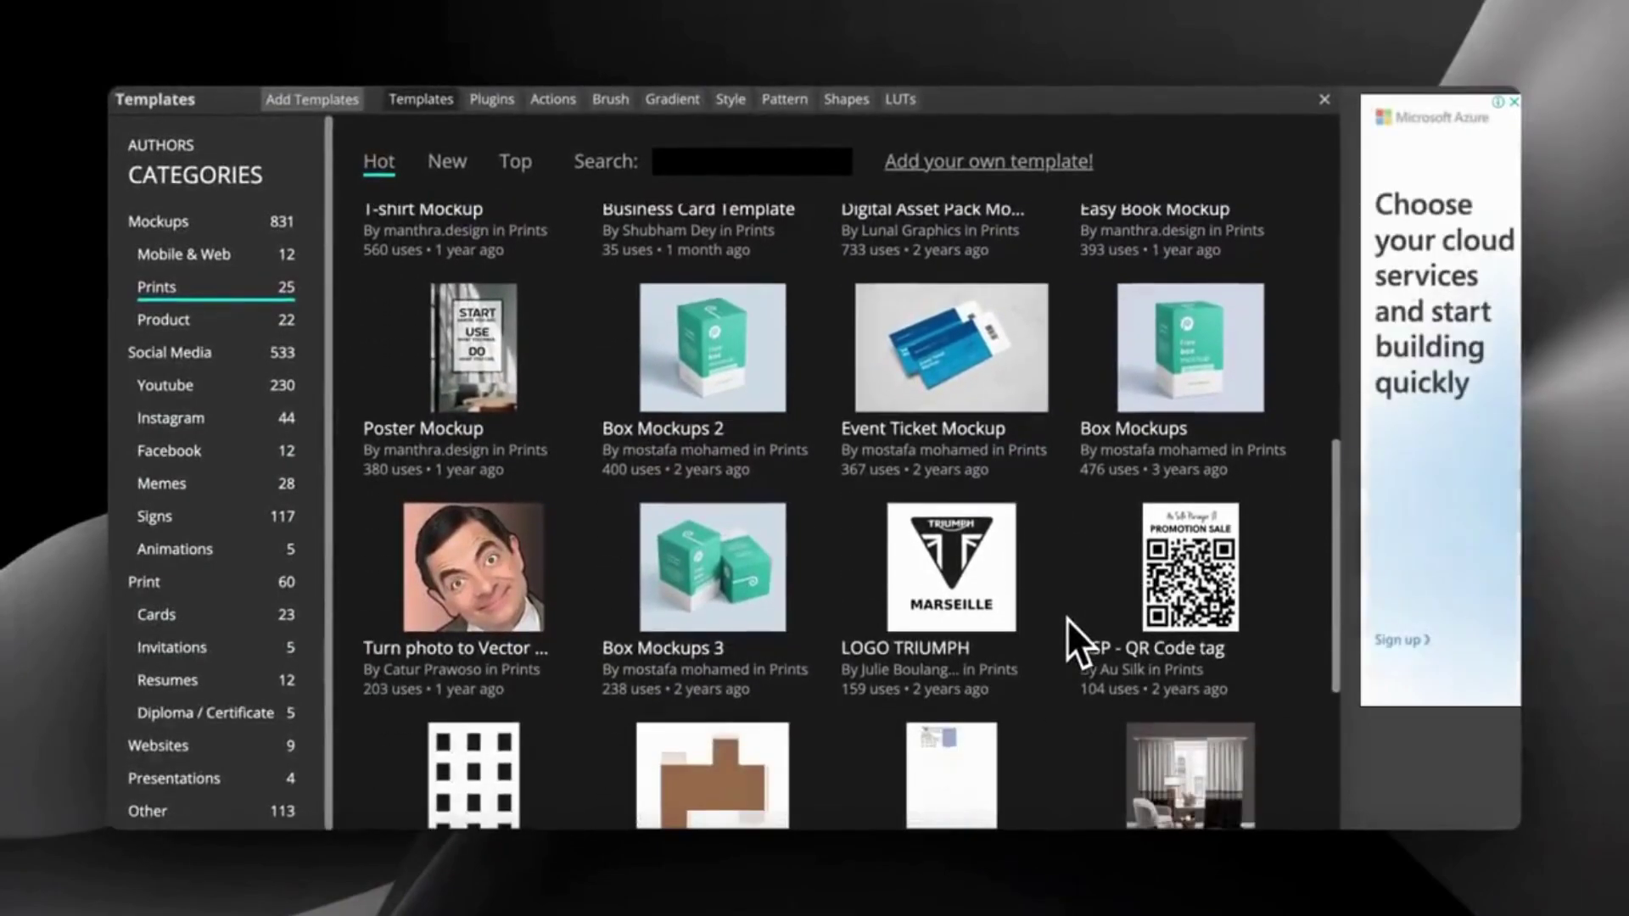
{"action": "scroll", "coordinate": [1067, 619], "scroll_direction": "down", "scroll_amount": 1}
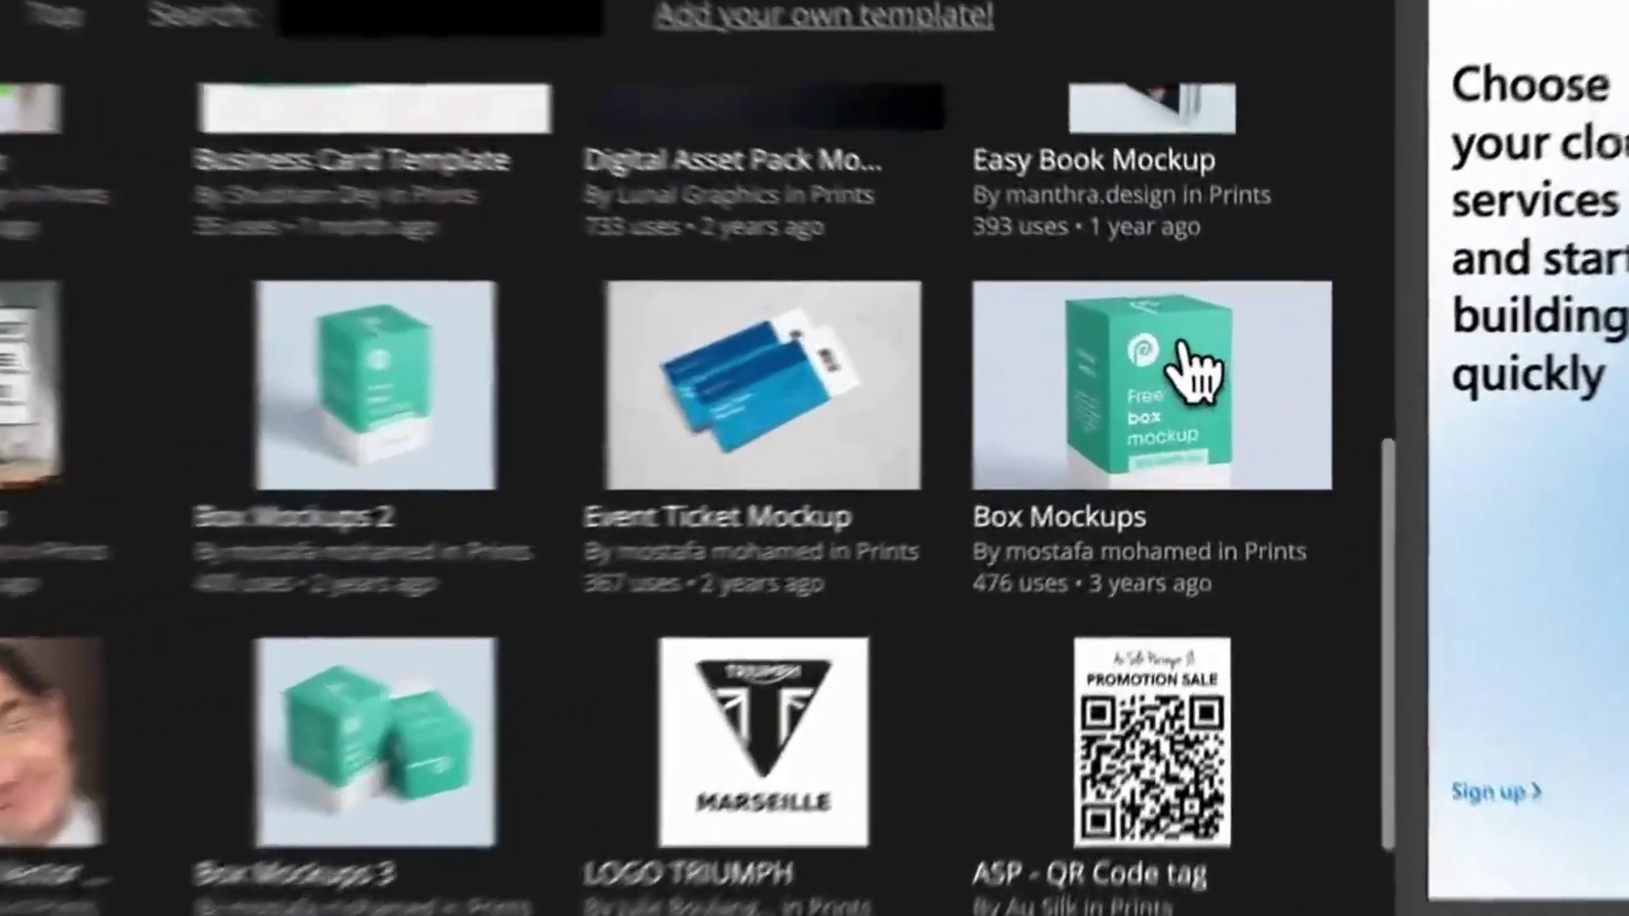
{"action": "left_click", "coordinate": [1178, 409]}
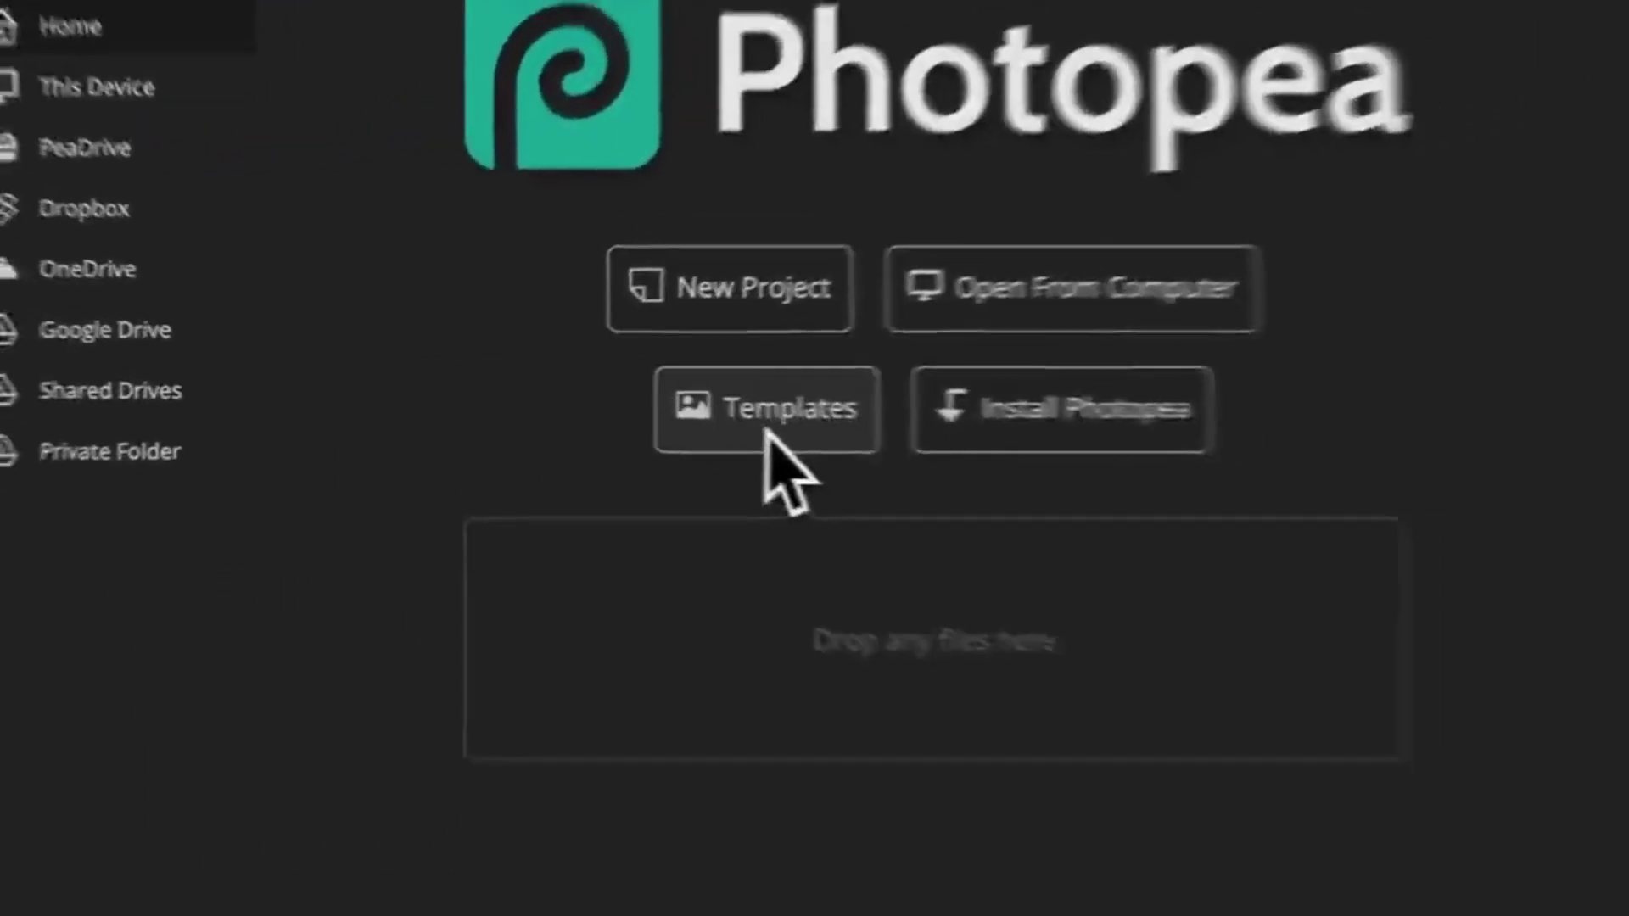
{"action": "left_click", "coordinate": [768, 424]}
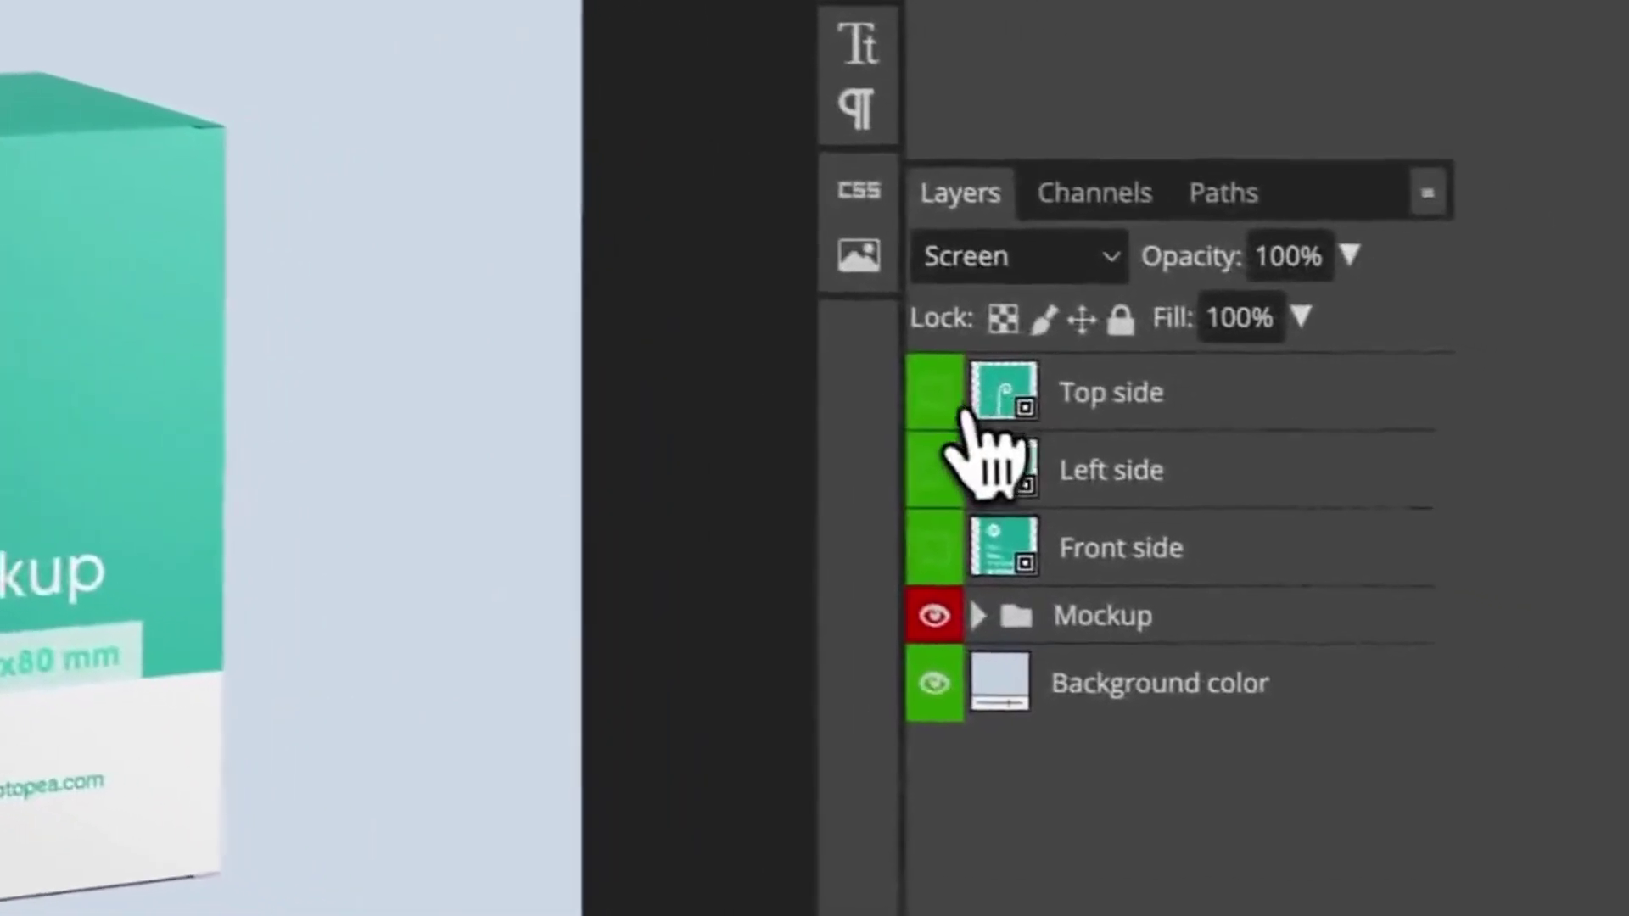
- Expand the Mockup layer group to examine its sublayers and collapse it again
{"action": "left_click", "coordinate": [1452, 524]}
{"action": "left_click", "coordinate": [924, 383]}
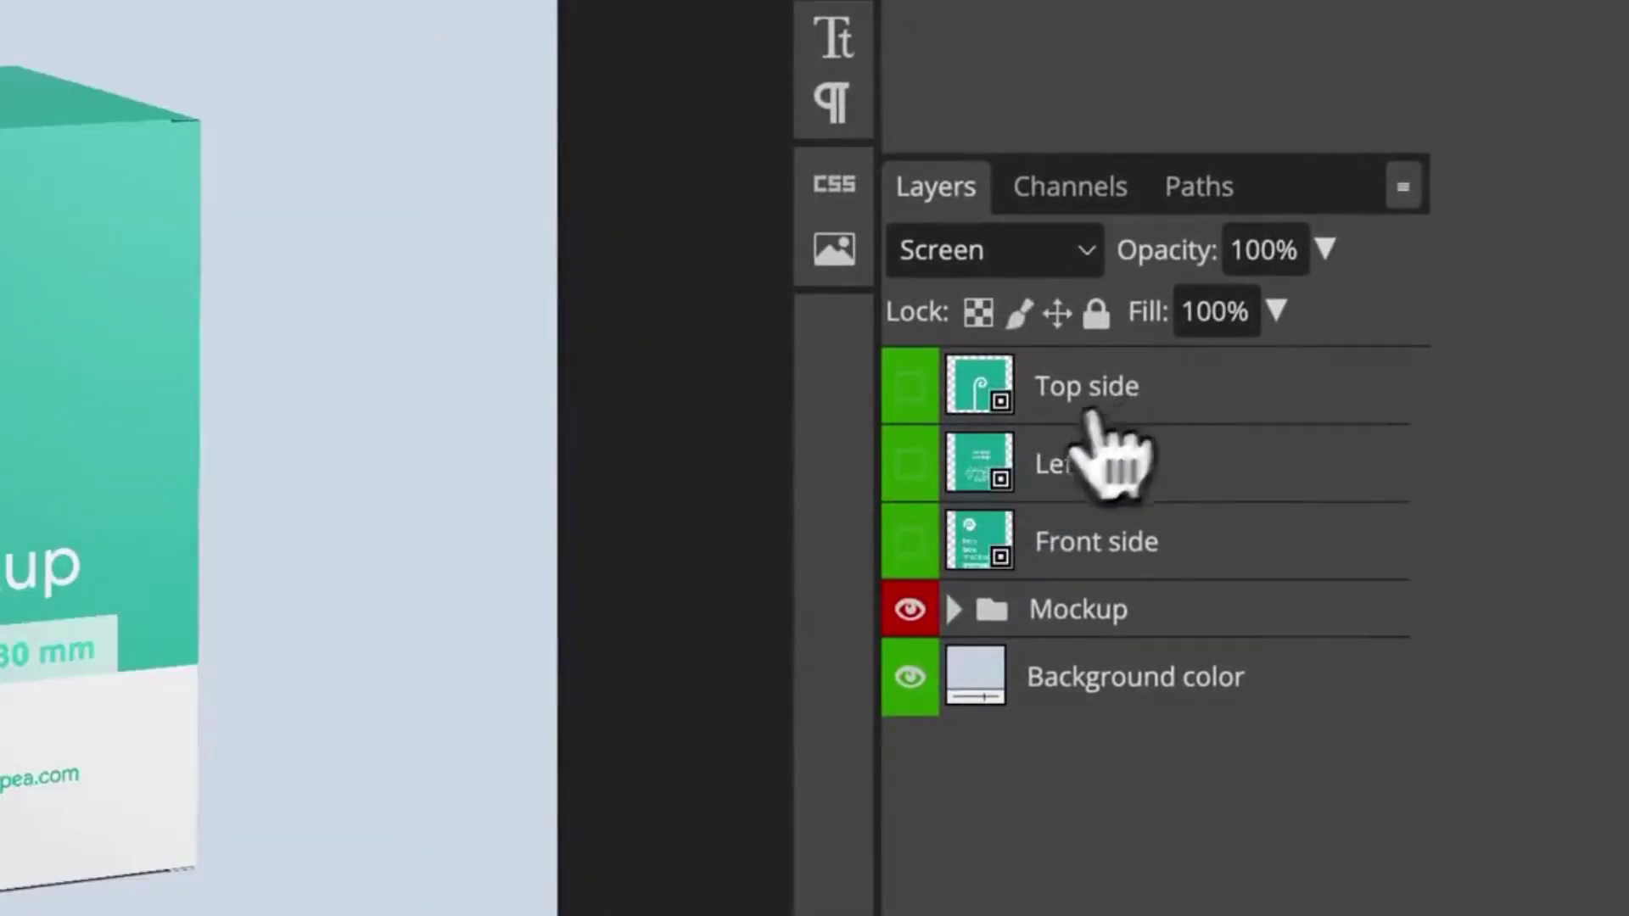
{"action": "left_click", "coordinate": [955, 612]}
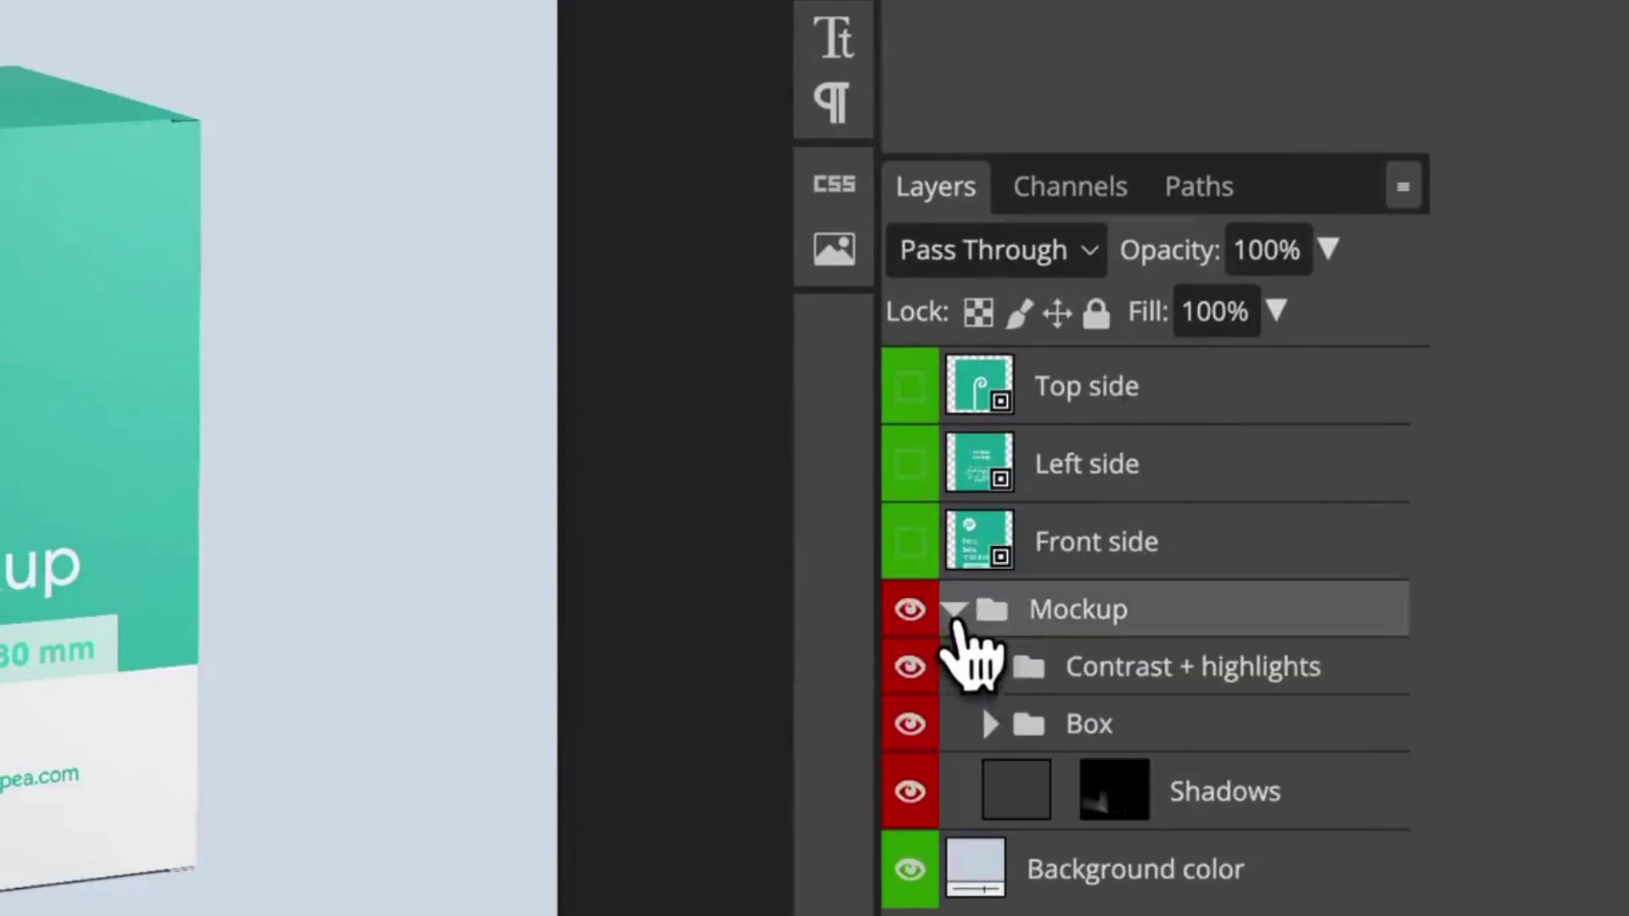
{"action": "left_click", "coordinate": [954, 611]}
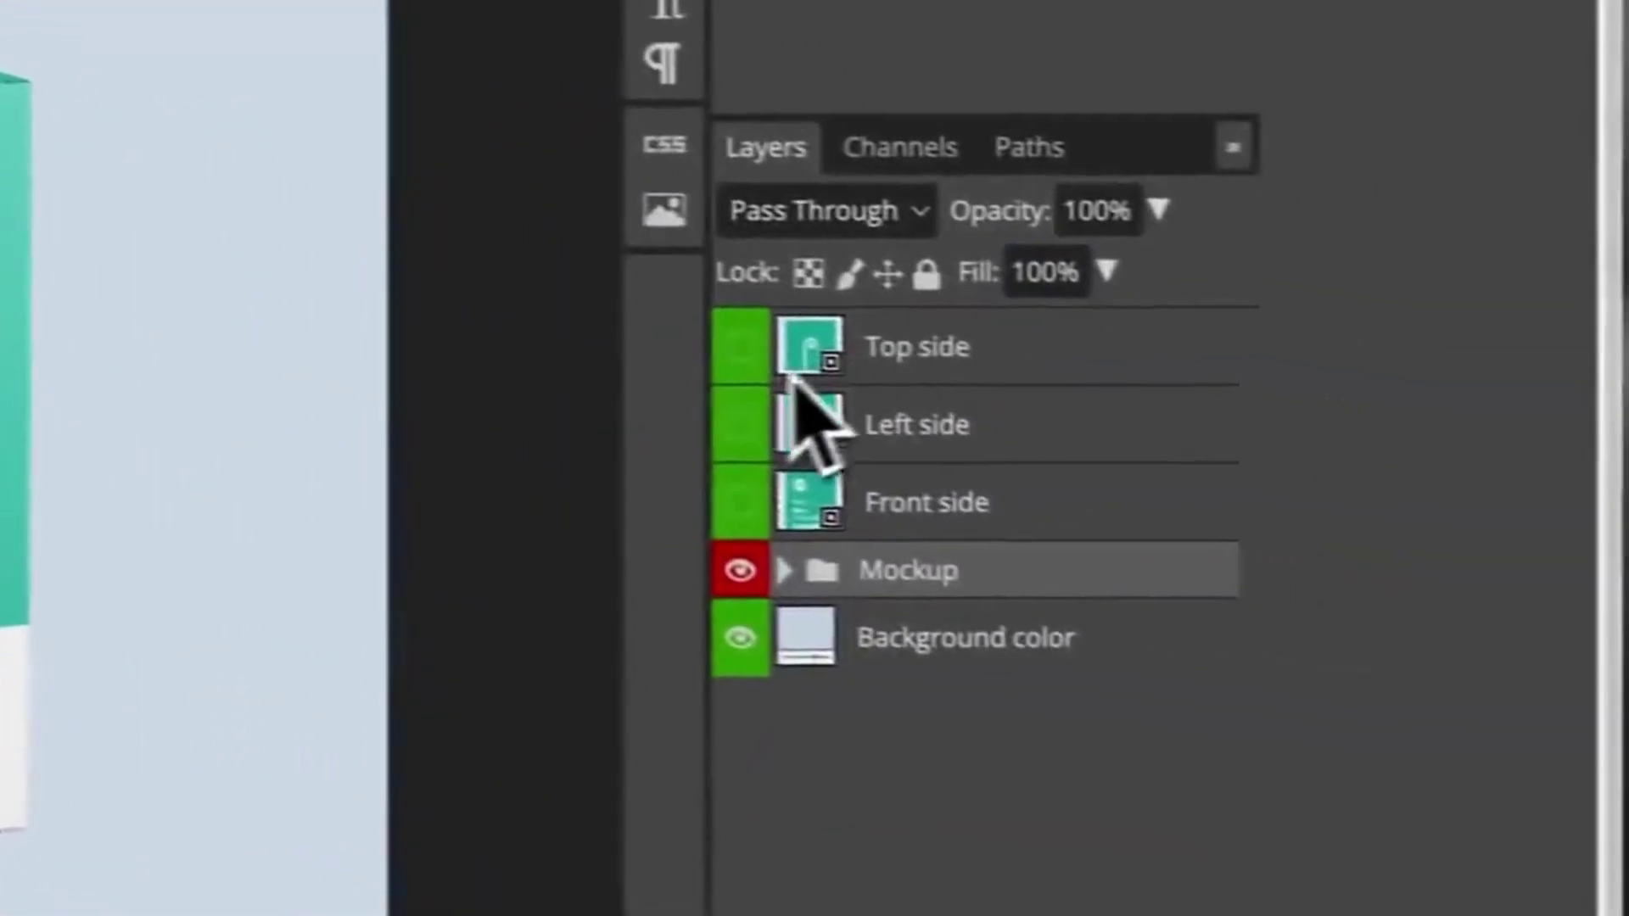
- Toggle the Left side layer's visibility on and off, and view the layer commands for the Front side smart object
{"action": "left_click", "coordinate": [737, 445]}
{"action": "left_click", "coordinate": [741, 435]}
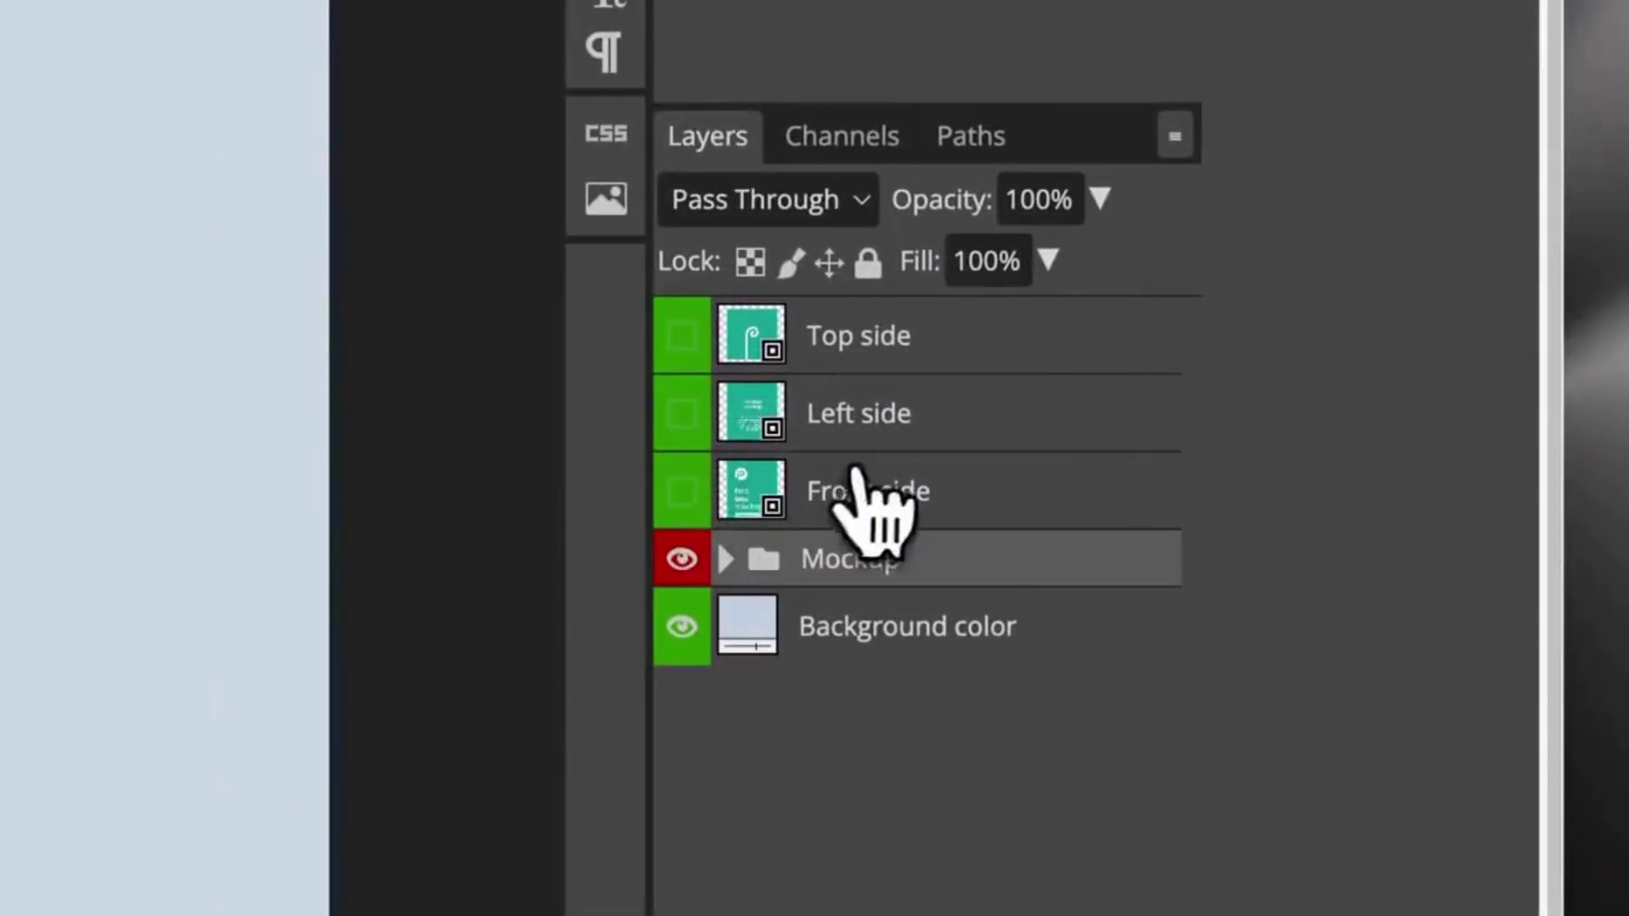
{"action": "left_click", "coordinate": [795, 508]}
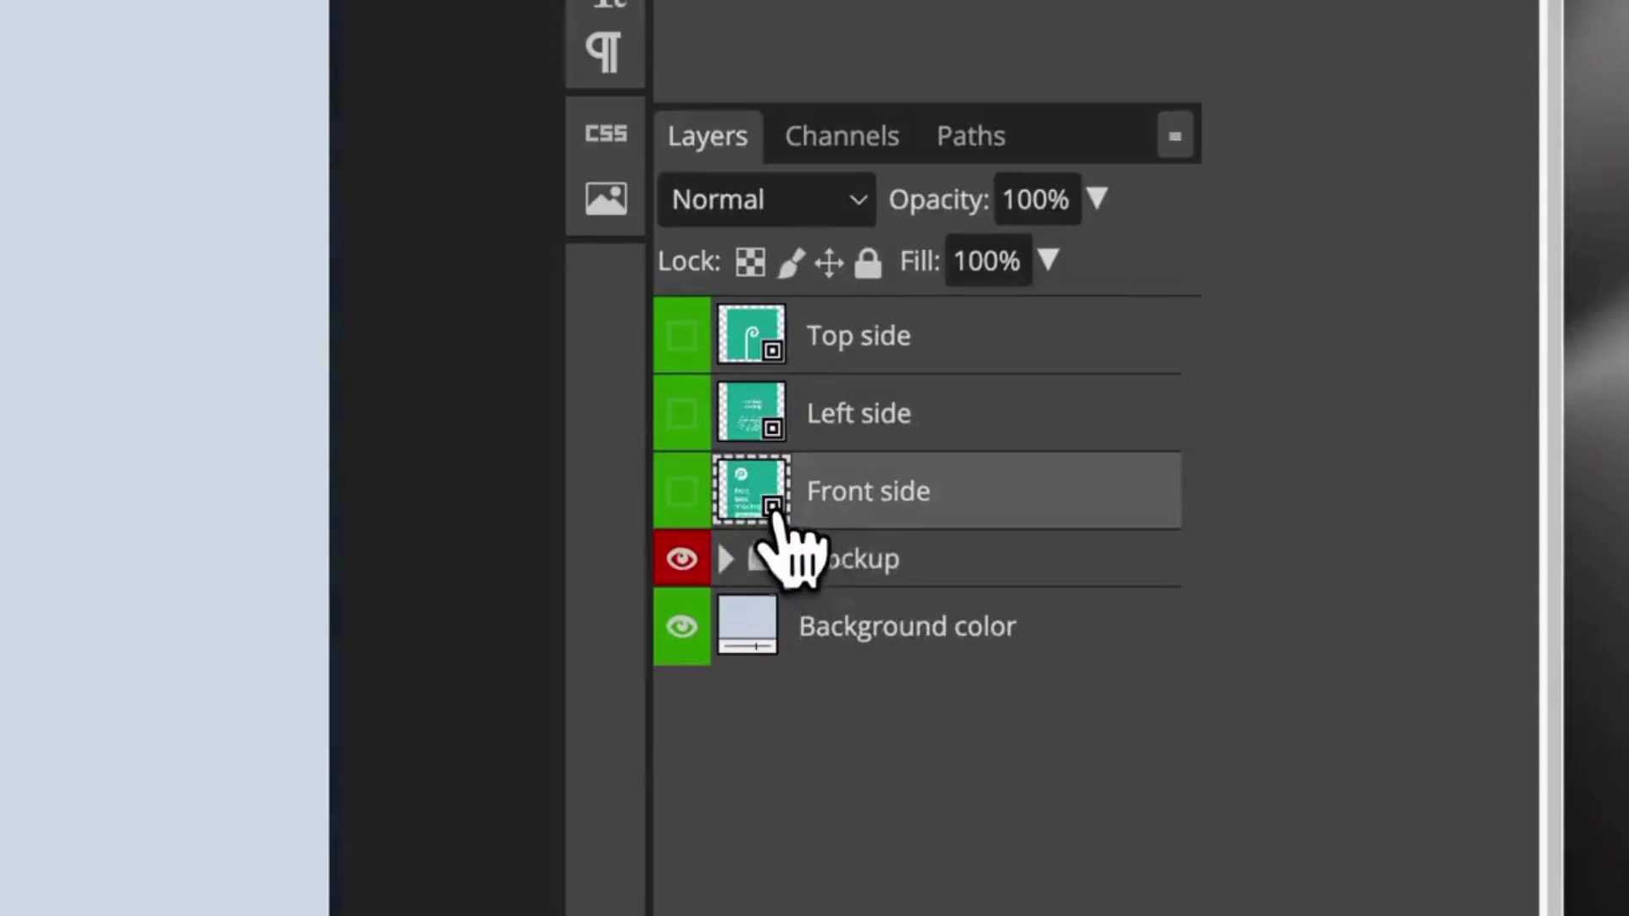
{"action": "right_click", "coordinate": [789, 543]}
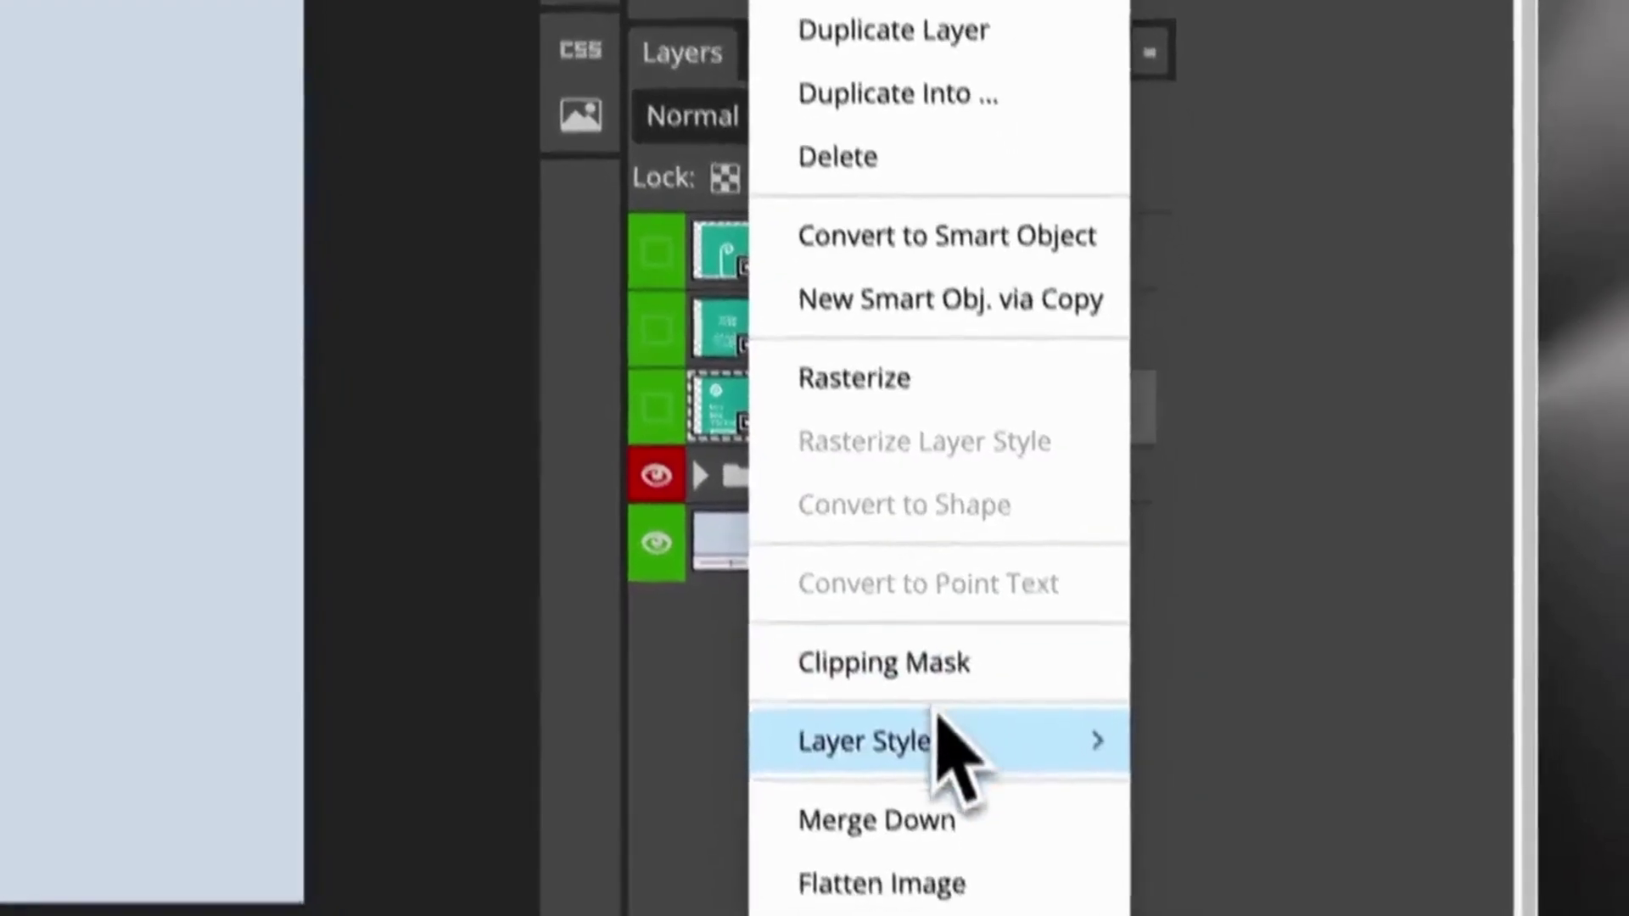
- Examine the Contrast curves layer and the Highlights smart object inside the Mockup group's Contrast + highlights folder
{"action": "left_click", "coordinate": [1252, 538]}
{"action": "left_click", "coordinate": [1071, 469]}
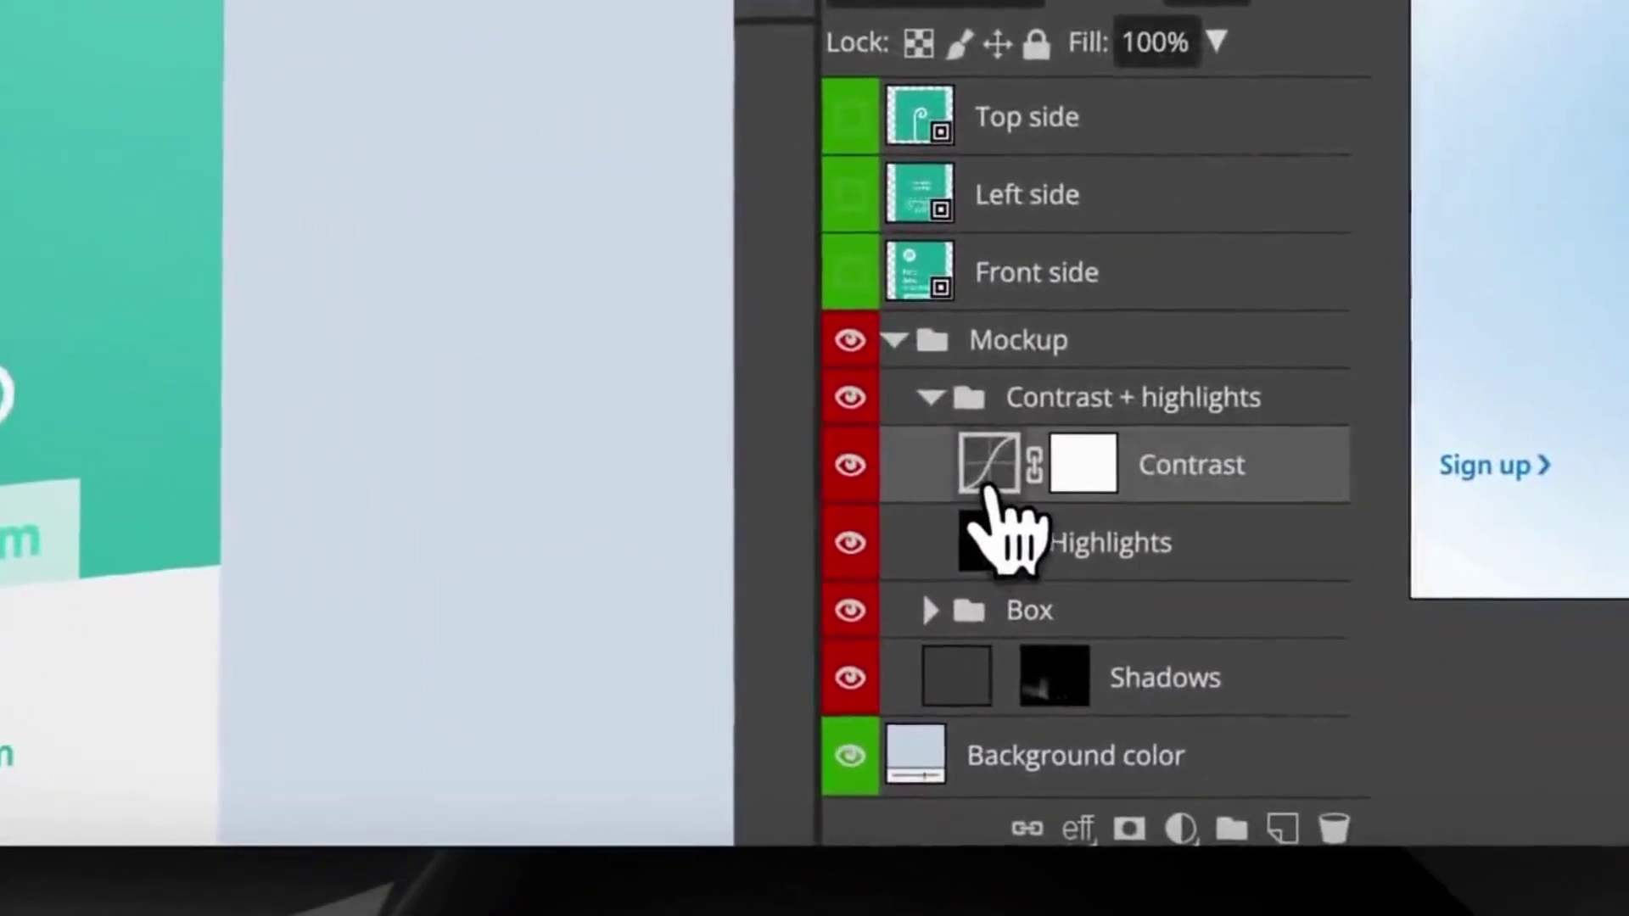
{"action": "left_click", "coordinate": [1086, 551]}
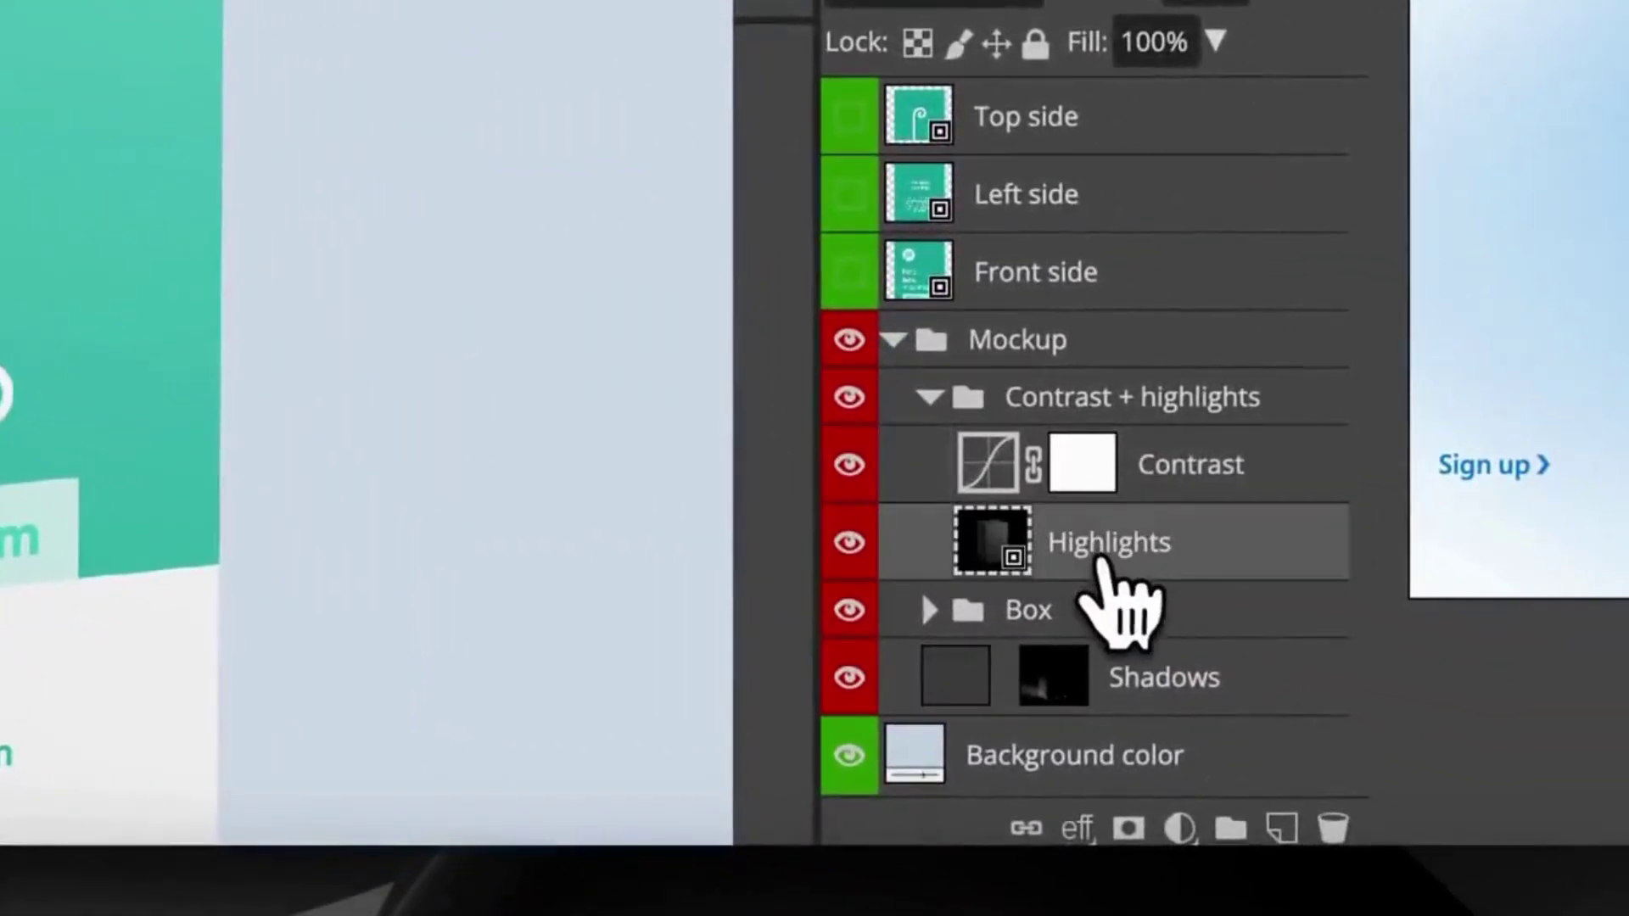